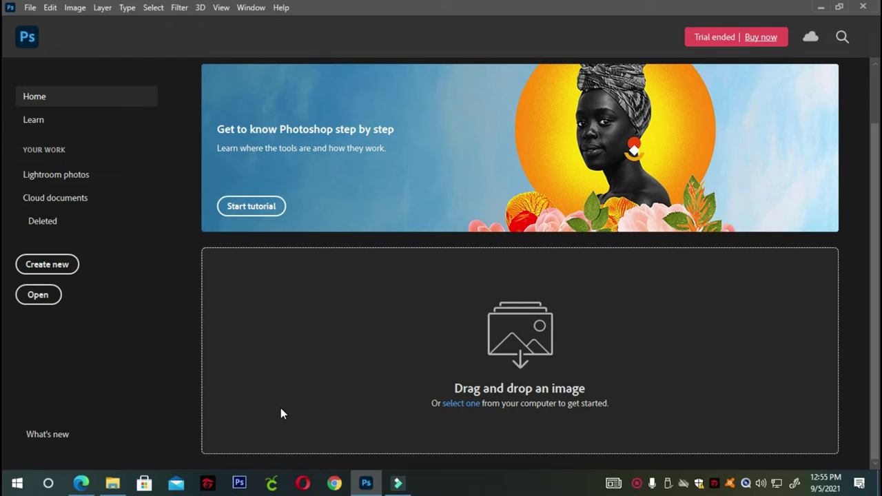
Step: Drag the portrait JPEG from the ID folder in File Explorer into Photoshop
left_click(112, 484)
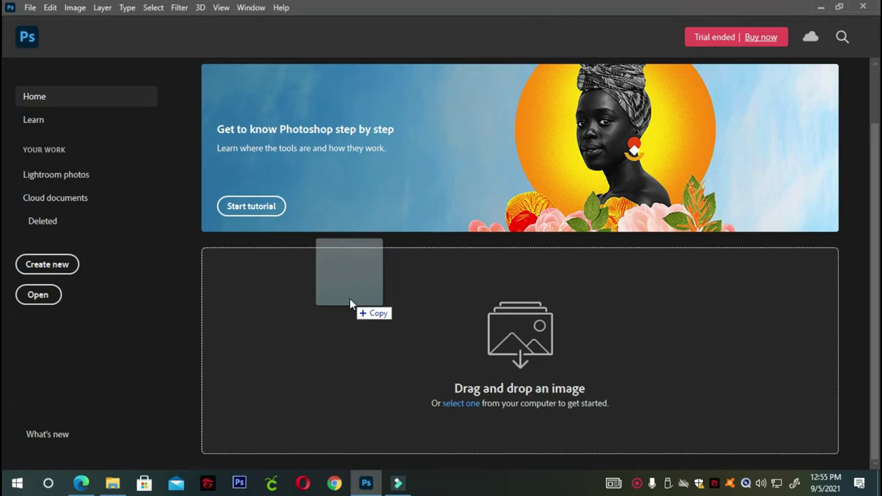
left_click_drag(234, 314, 349, 298)
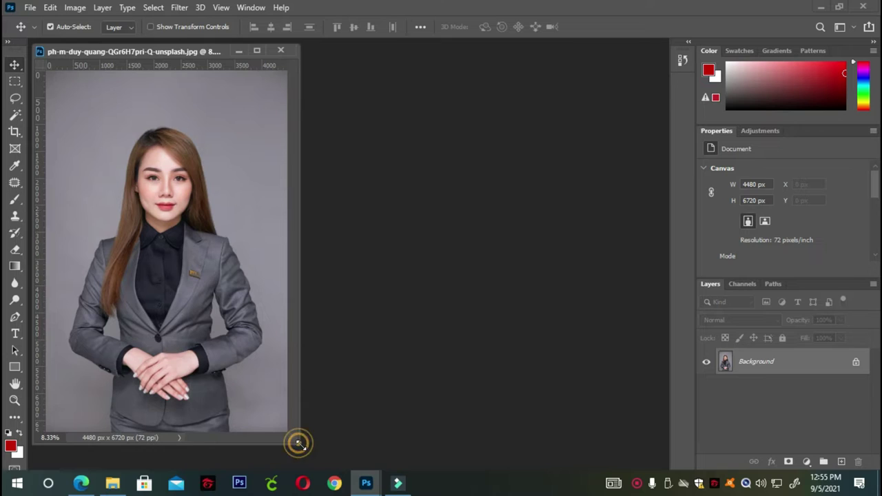
Step: Enlarge the portrait's document window and shift it further right
left_click_drag(298, 443, 462, 473)
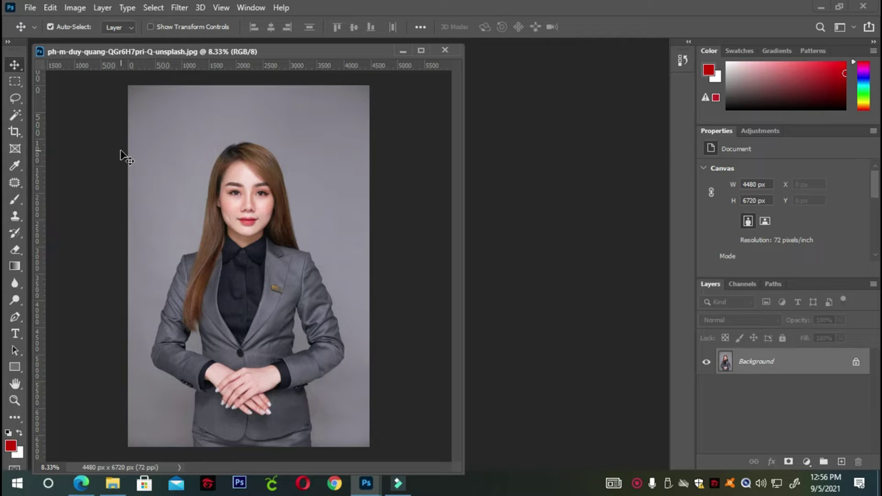
left_click_drag(101, 53, 194, 32)
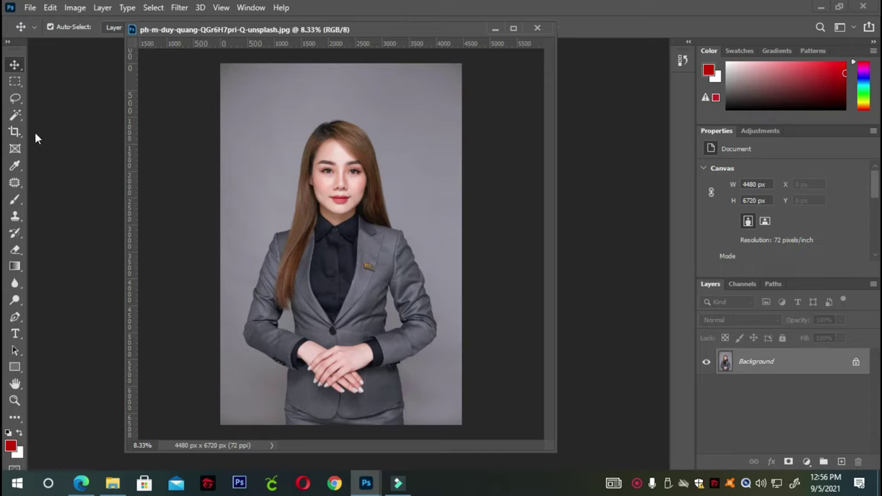
Step: Start a 1:1 square crop and shrink the box around the head and shoulders
left_click(15, 132)
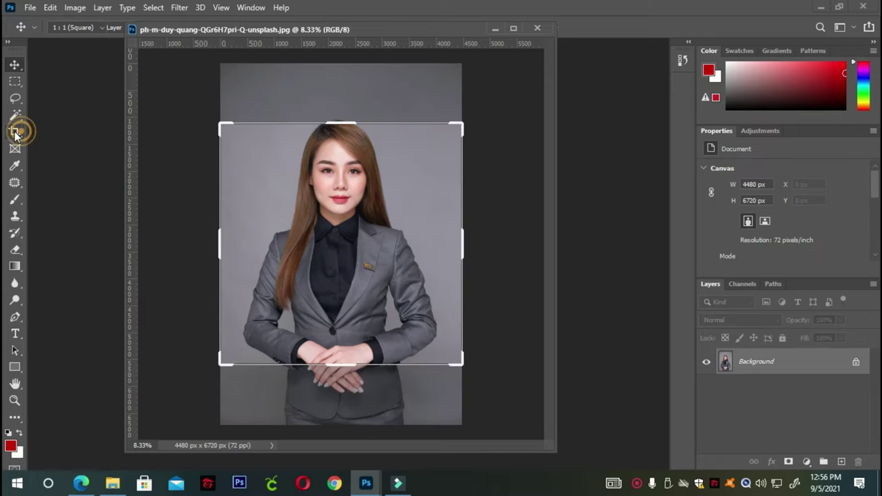
left_click_drag(269, 28, 285, 48)
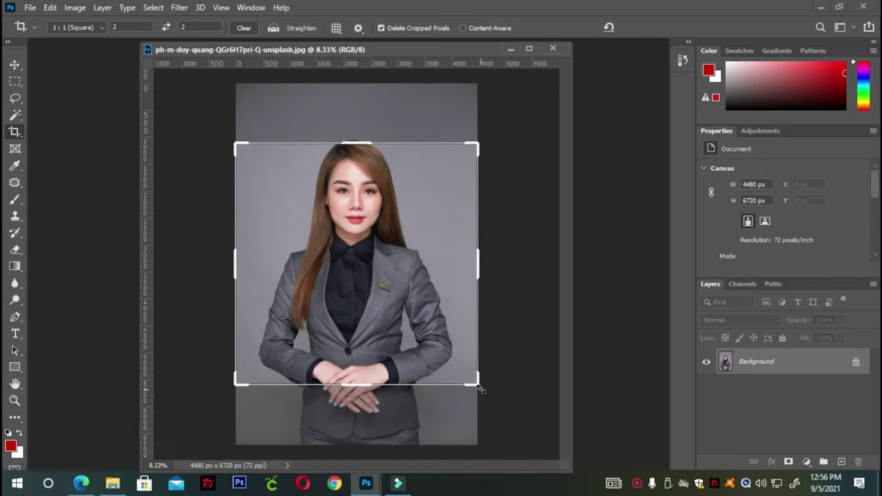
left_click_drag(480, 387, 445, 352)
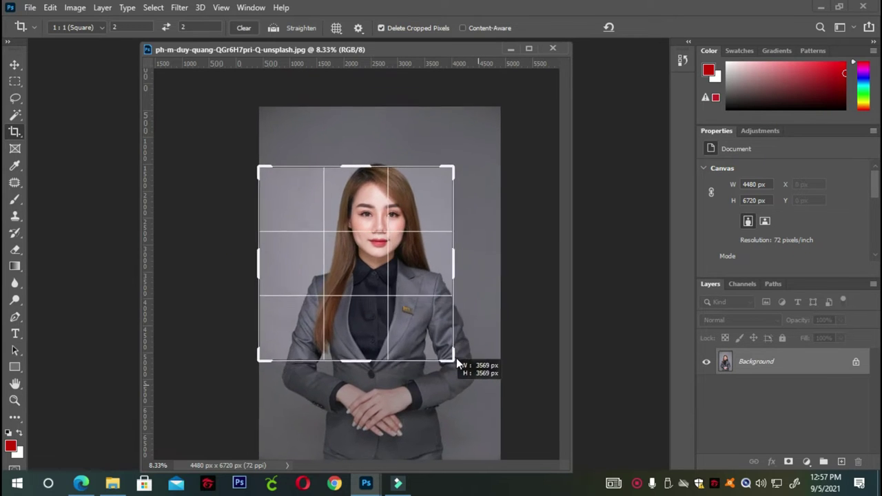
mouse_move(445, 352)
left_mouse_down()
mouse_move(428, 333)
mouse_move(354, 329)
left_mouse_up()
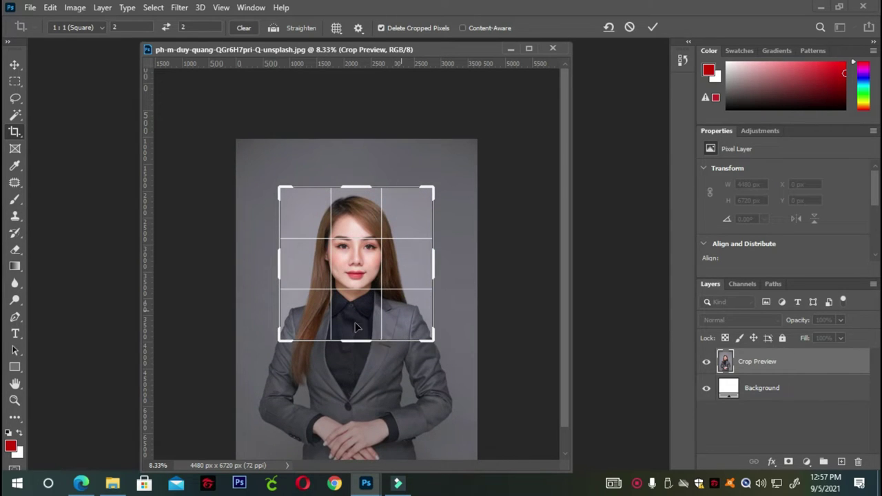
left_click(430, 341)
left_click_drag(430, 342, 423, 338)
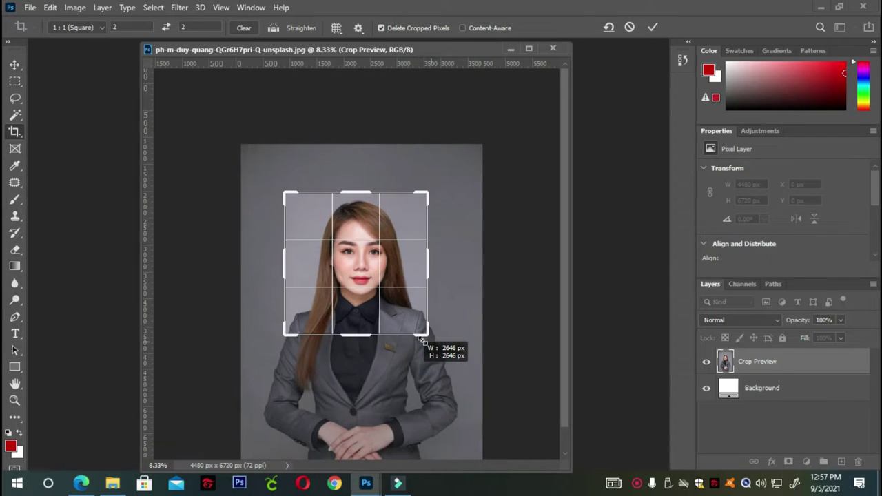
left_click_drag(422, 338, 431, 338)
Step: Nudge the photo to centre the face in the square and commit the crop
left_click(362, 312)
left_click_drag(362, 311, 365, 313)
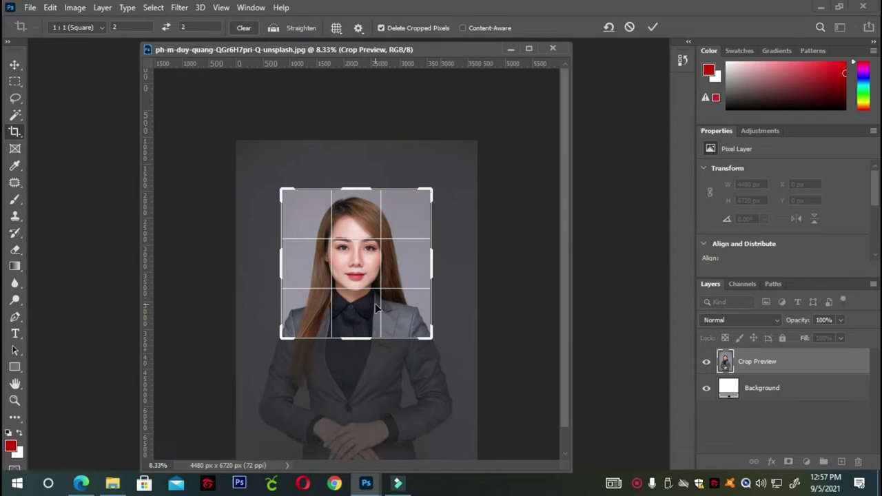
key("shift+Left")
key("shift+Left")
key("shift+Left")
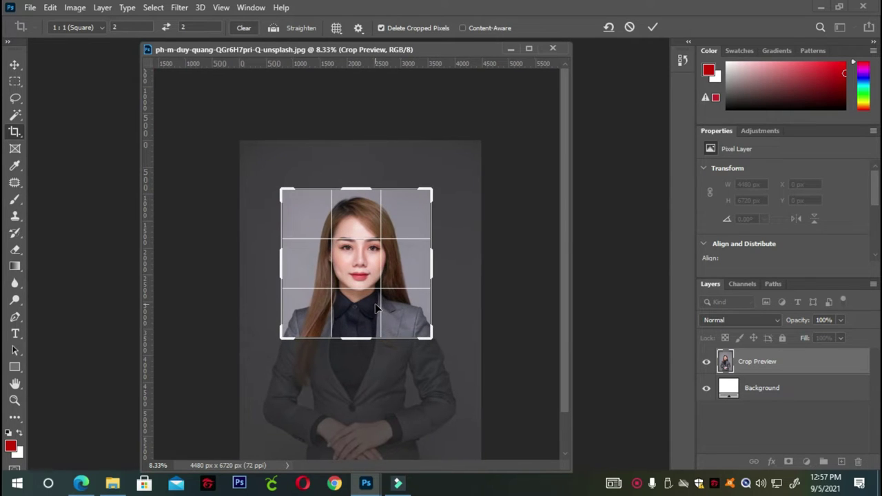
key("shift+Left")
key("Right")
key("Right")
key("Right")
key("Right")
key("Right")
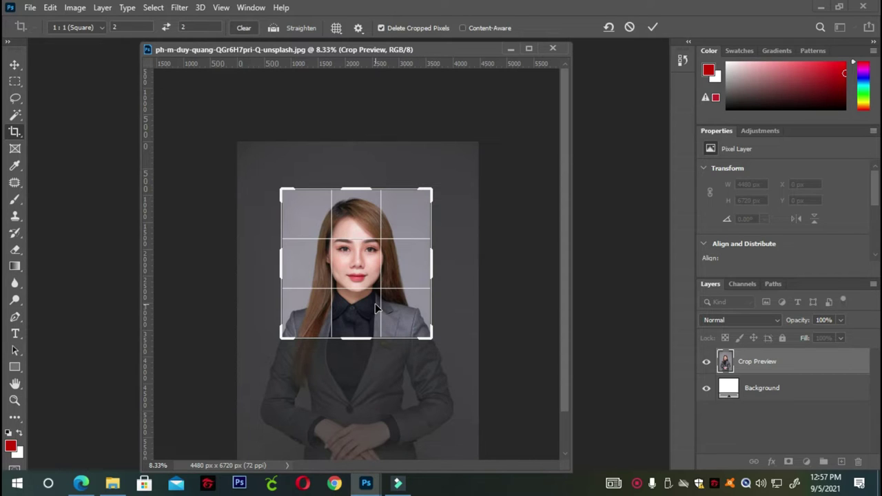
key("Return")
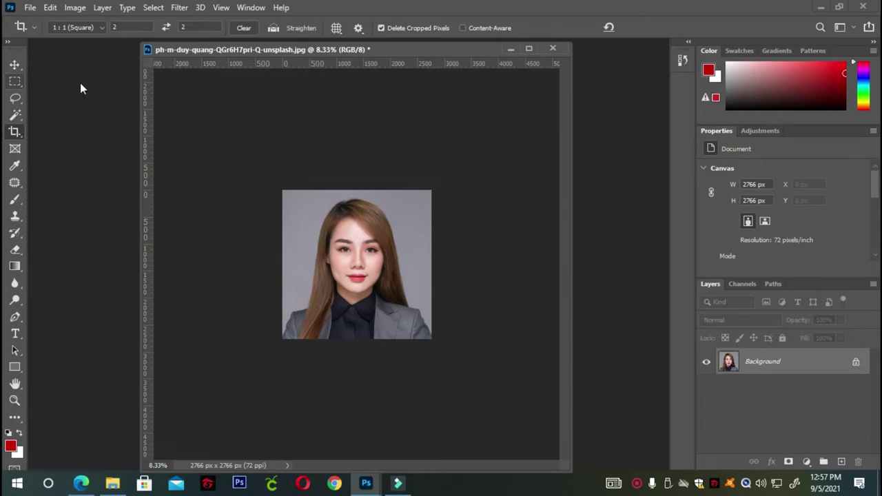
left_click(16, 67)
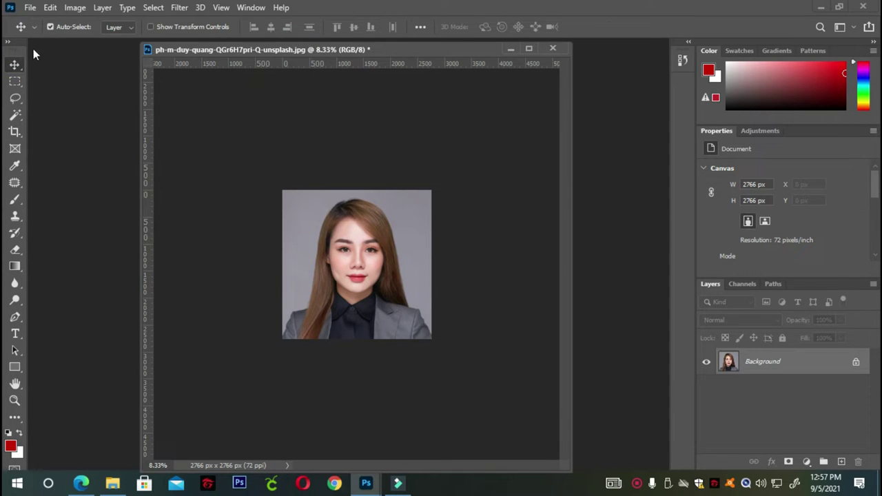
left_click(22, 44)
left_click_drag(409, 48, 406, 47)
right_click(407, 48)
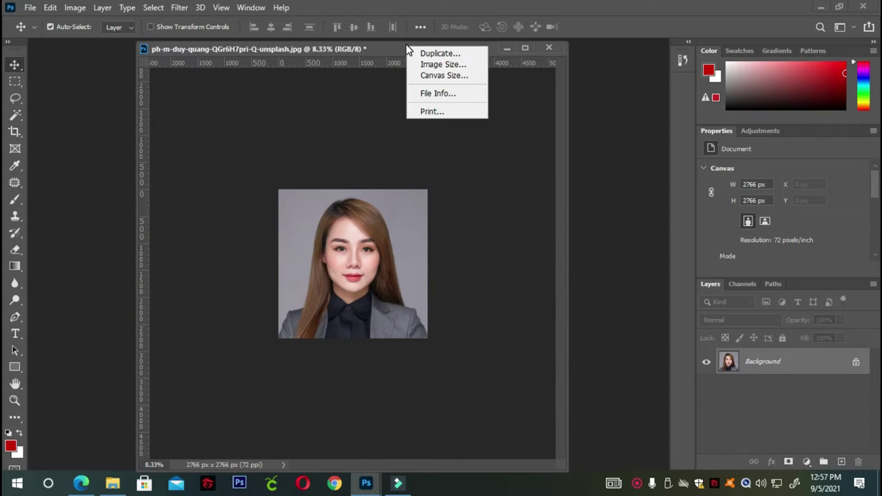
left_click(441, 64)
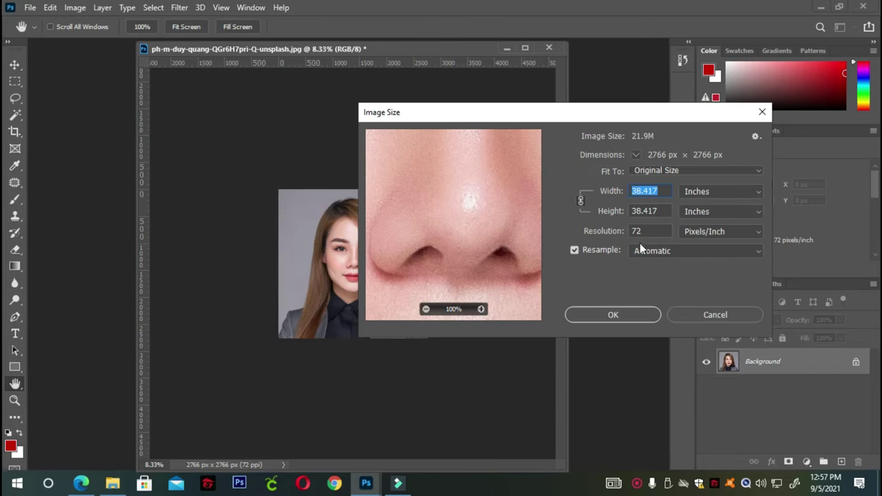
double_click(654, 231)
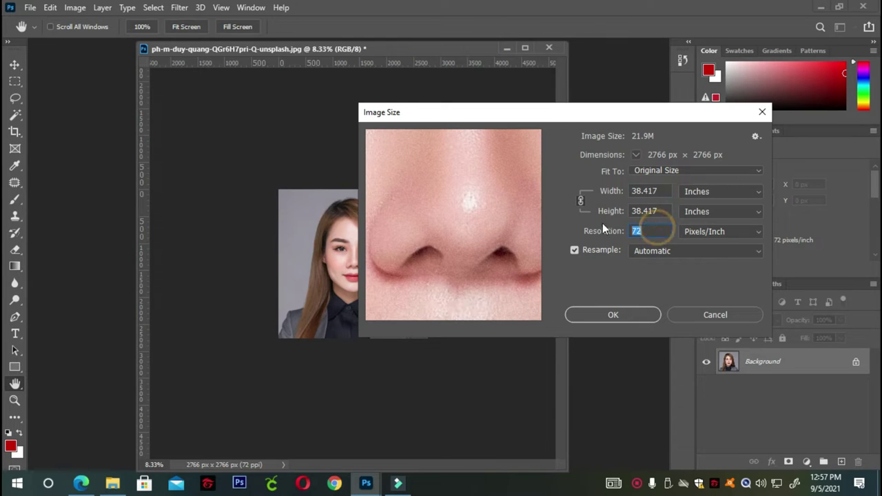
double_click(660, 190)
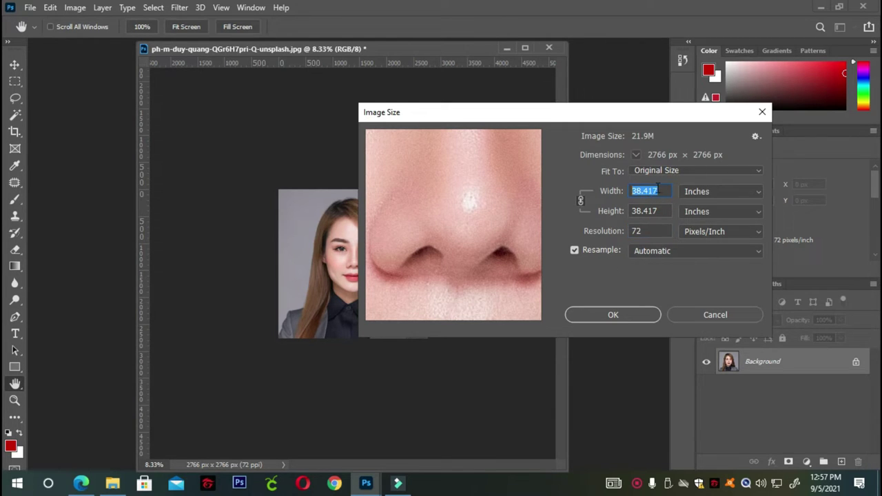
double_click(647, 230)
left_click(657, 191)
type("2")
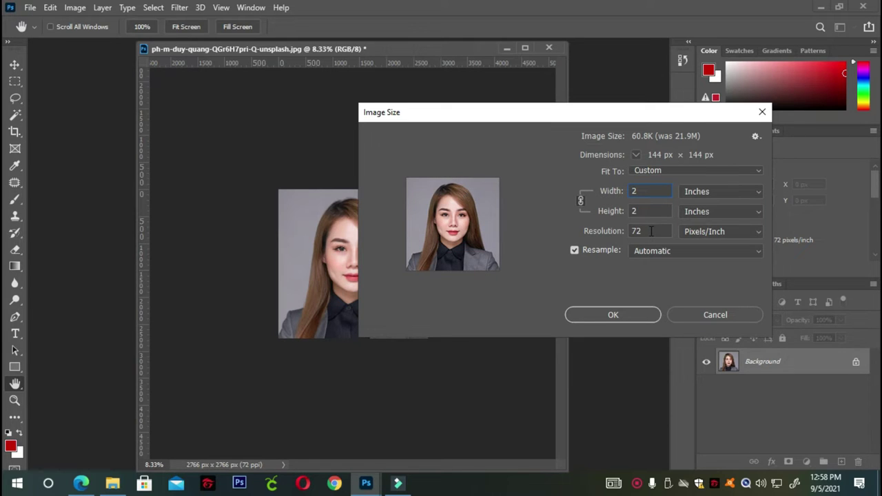
left_click(580, 200)
left_click(693, 316)
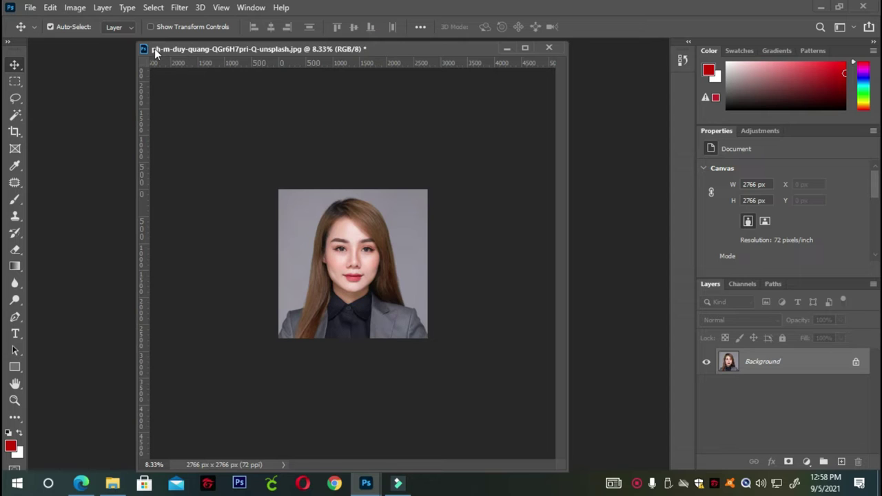
right_click(392, 50)
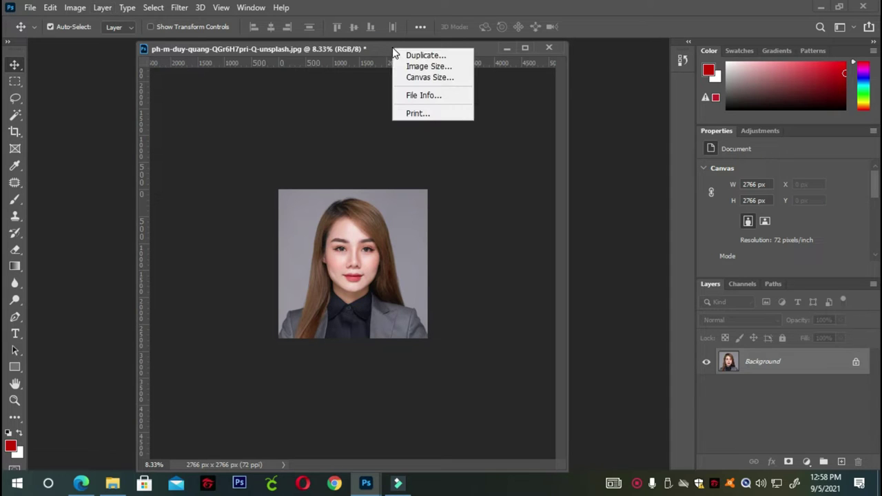
left_click(439, 66)
left_click(580, 200)
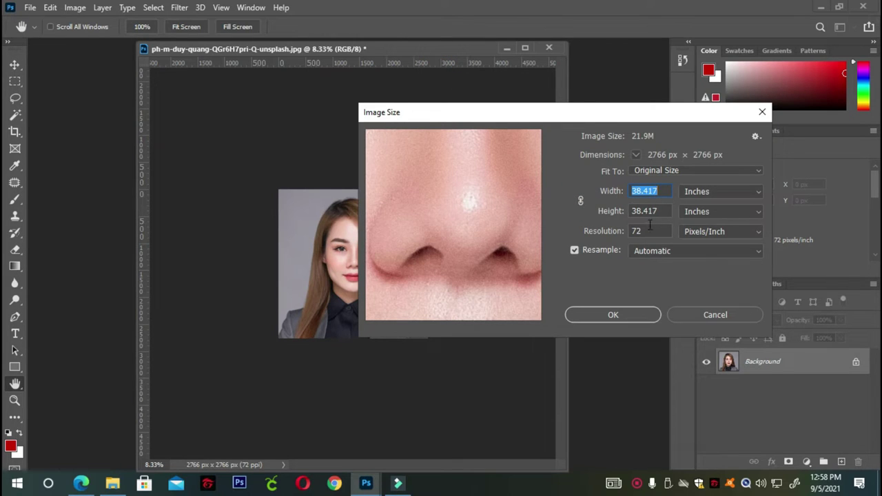
left_click(581, 201)
double_click(663, 210)
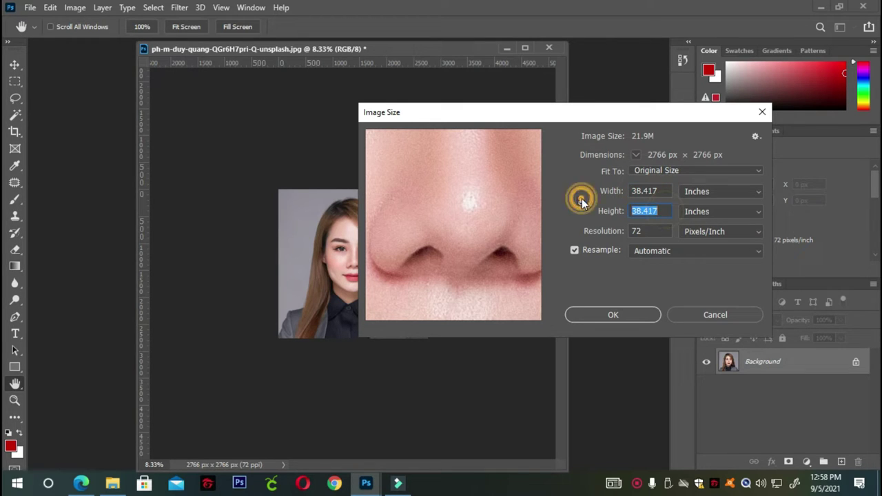
double_click(663, 191)
type("2")
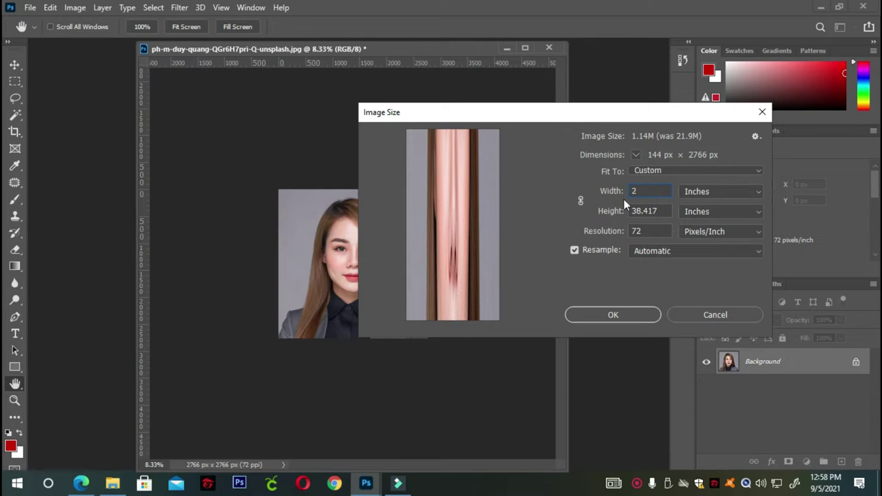
left_click_drag(501, 121, 600, 123)
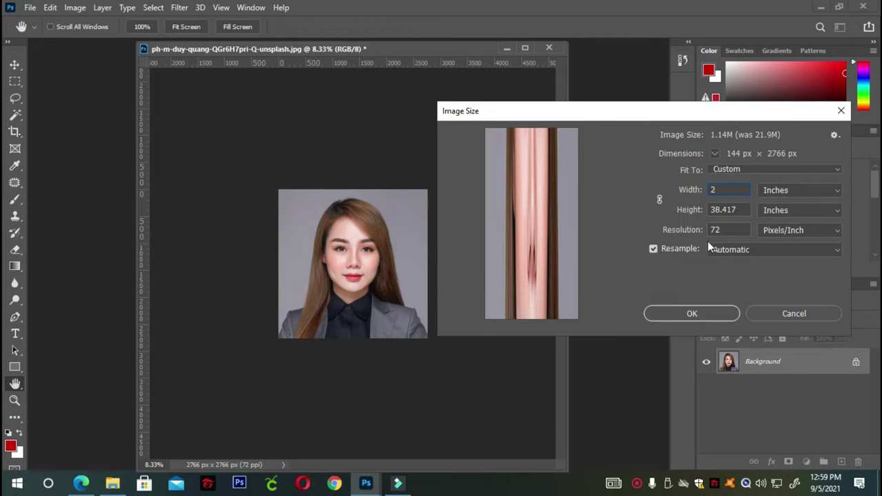
double_click(742, 209)
double_click(743, 209)
type("2")
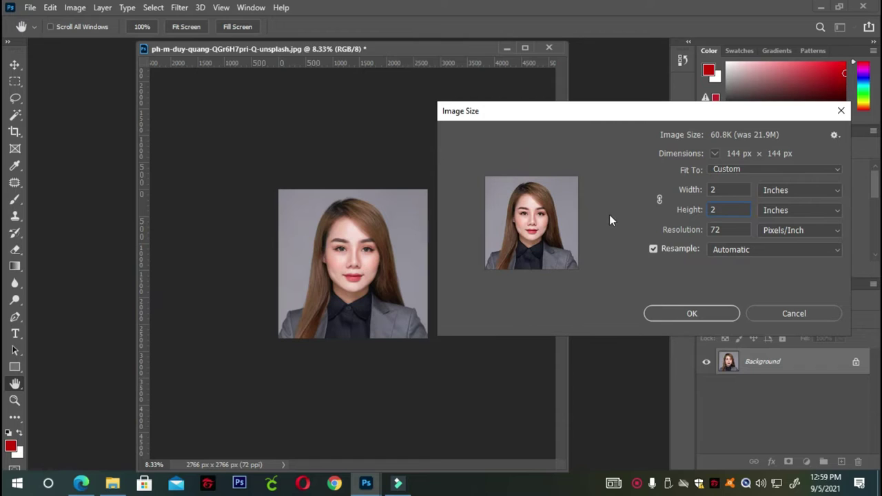
left_click(521, 208)
left_click(778, 313)
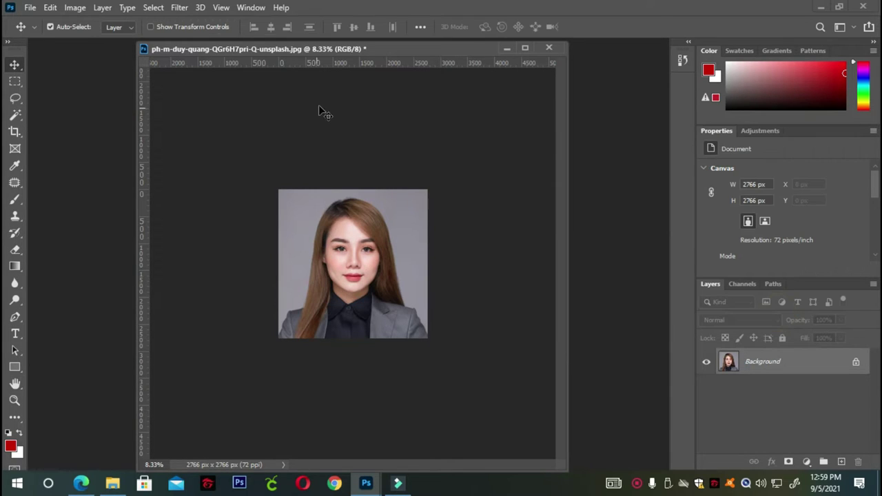
Step: In Image Size, with proportions linked, set width to 2 inches and resolution to 300
right_click(434, 50)
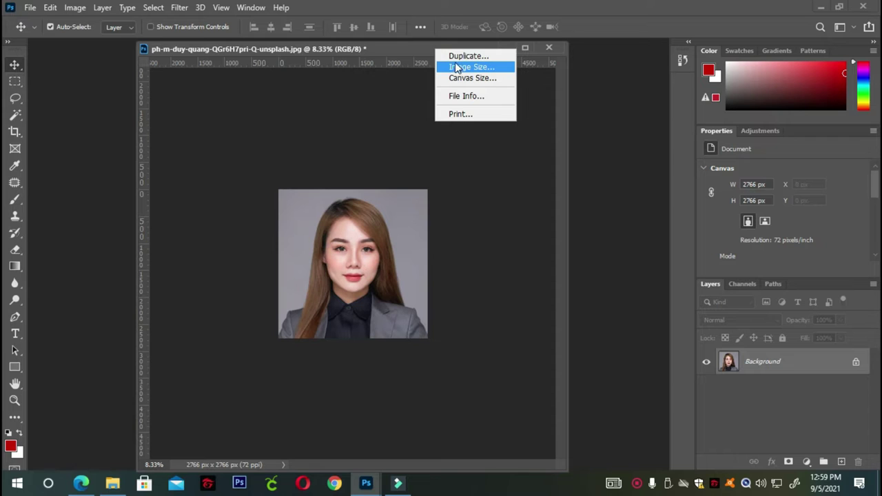
left_click(457, 68)
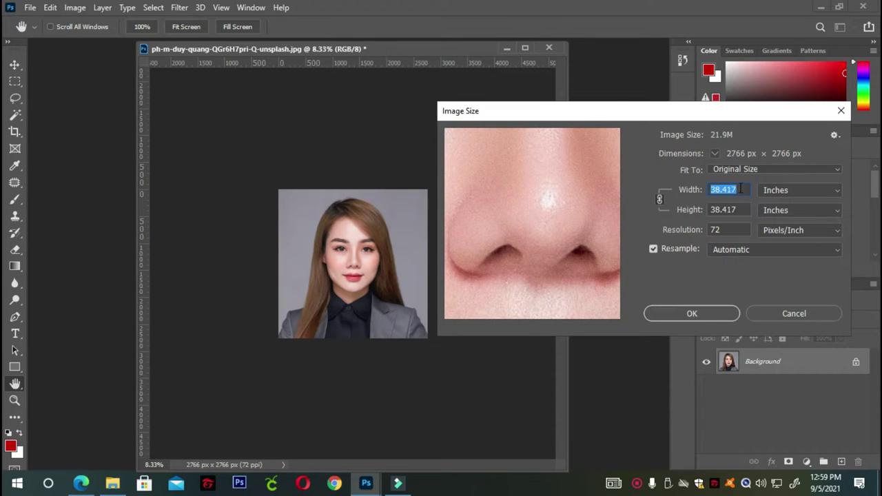
left_click(738, 188)
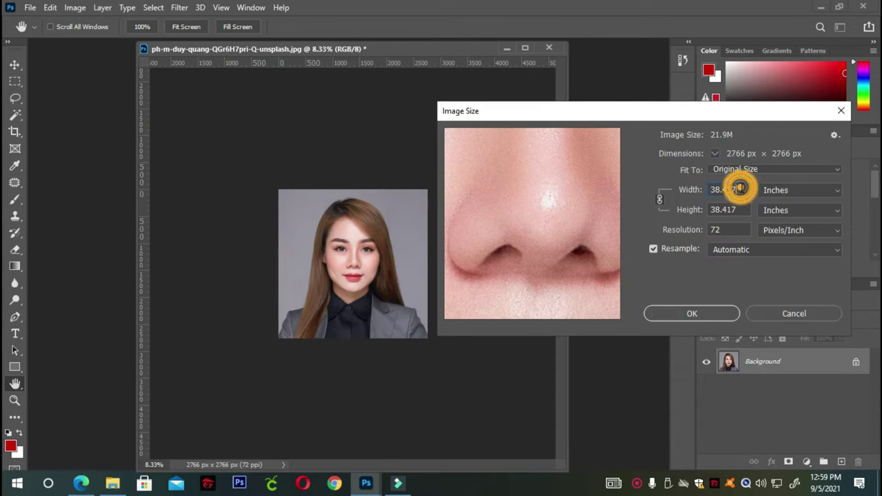
left_click(660, 200)
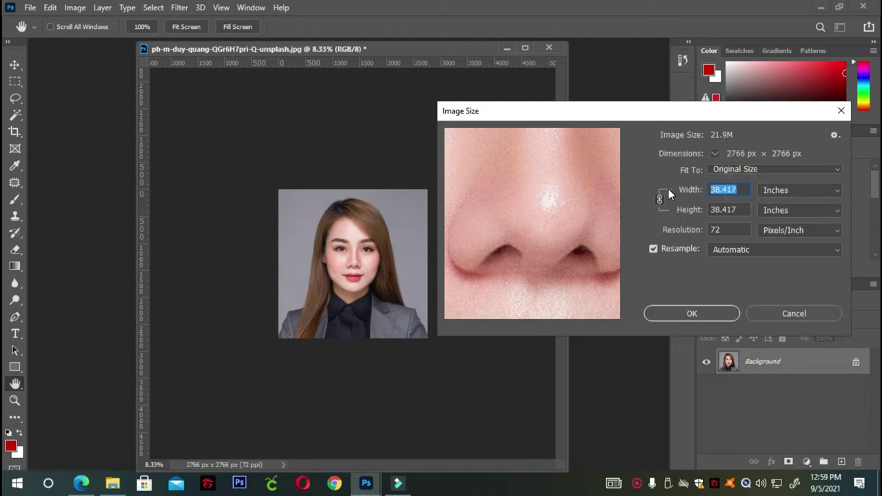
type("2")
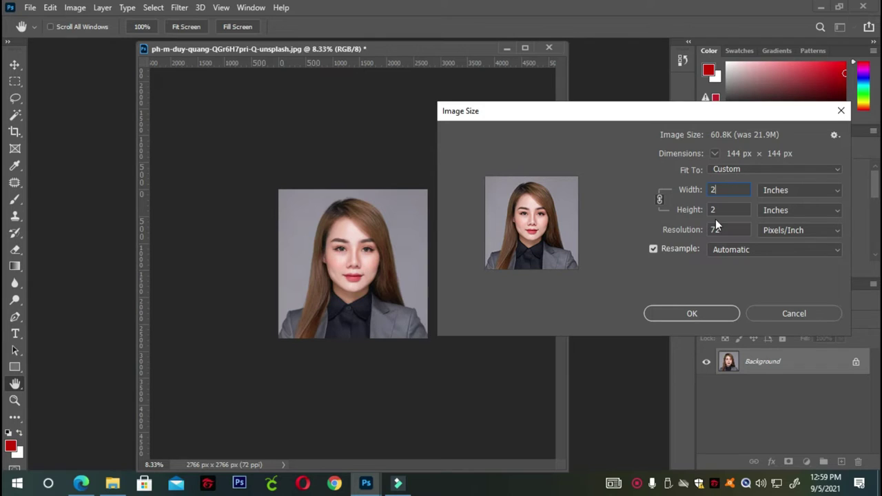
double_click(715, 190)
double_click(729, 209)
double_click(730, 229)
type("300")
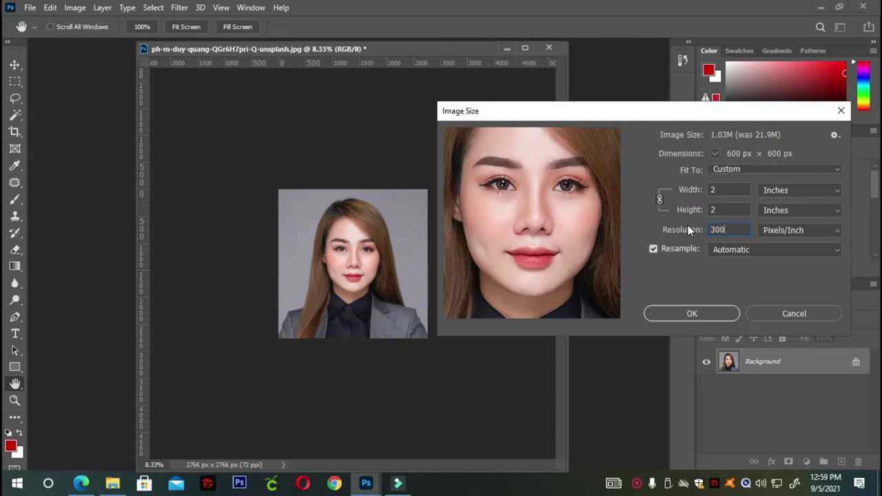
left_click_drag(527, 250, 593, 272)
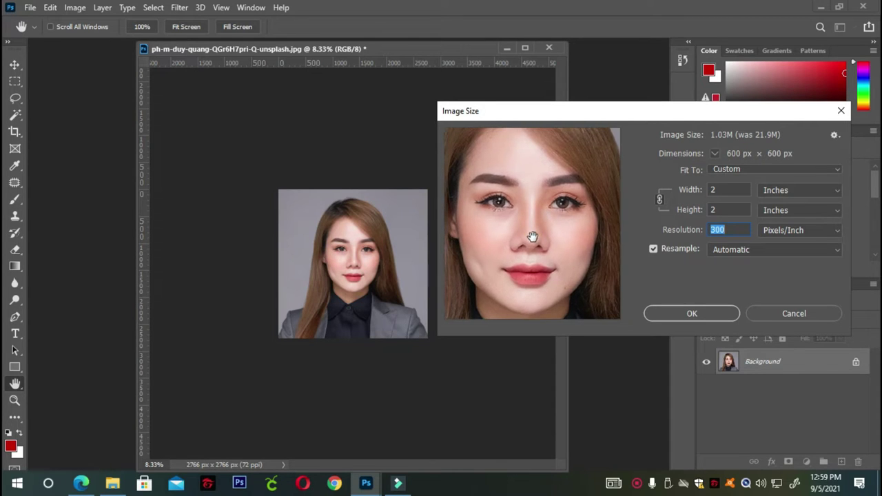
left_click(690, 312)
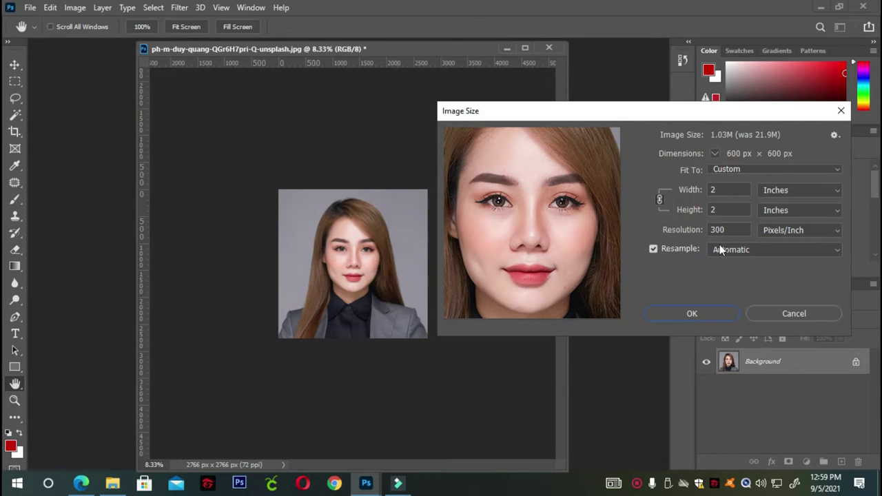
left_click(691, 313)
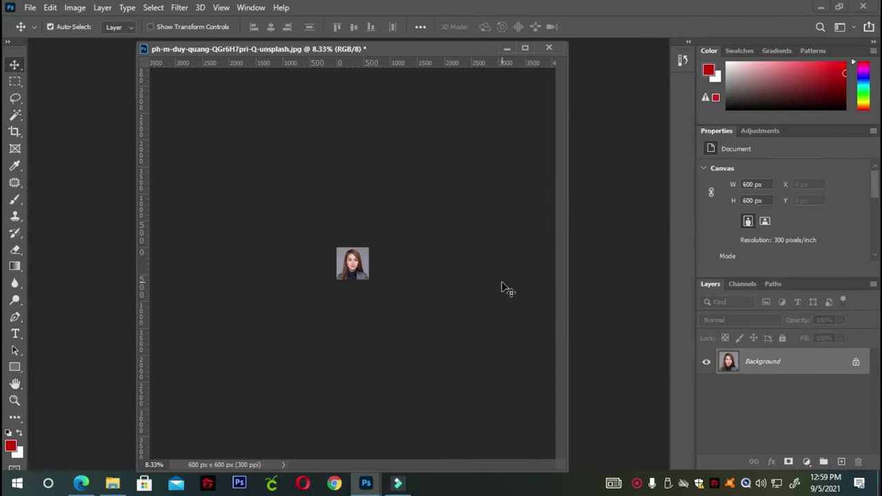
scroll(353, 273, "up", 2)
scroll(354, 273, "up", 3)
scroll(354, 273, "up", 3)
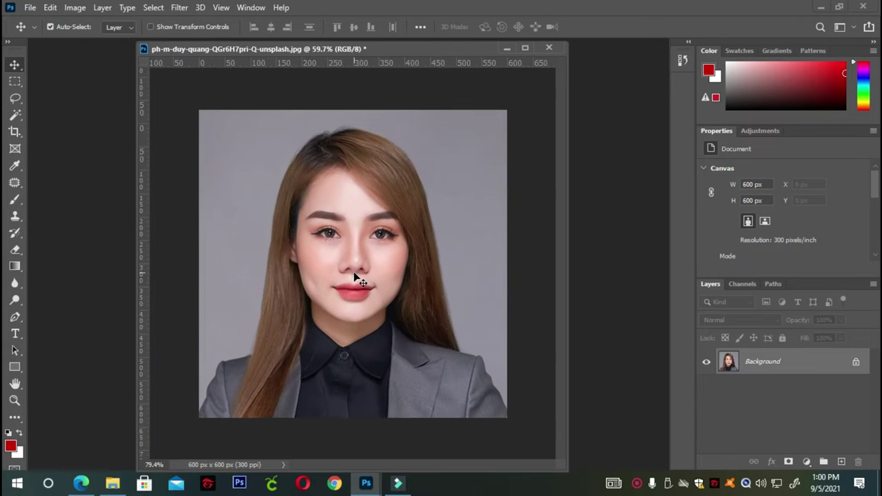
scroll(353, 276, "up", 1)
scroll(353, 279, "down", 1)
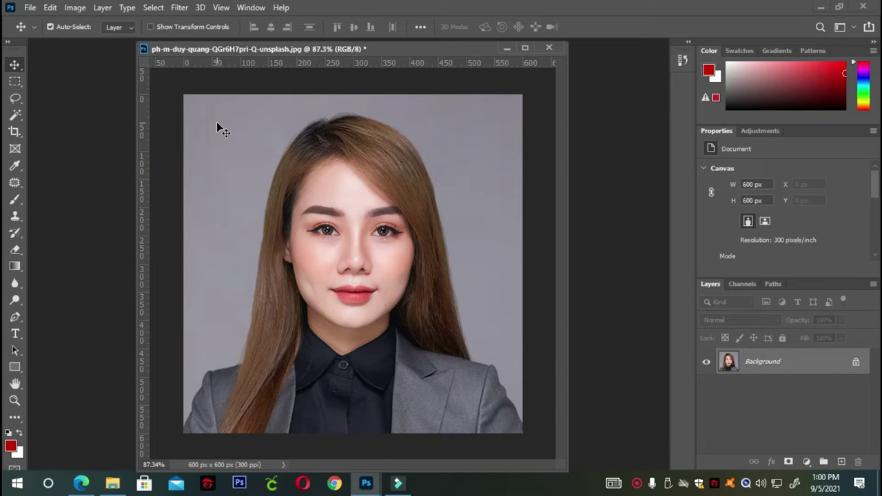
left_click_drag(417, 49, 419, 57)
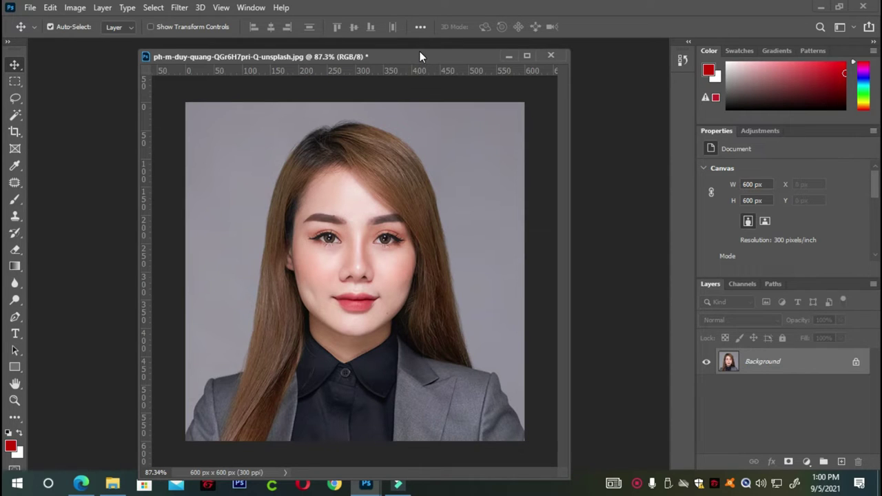
left_click_drag(419, 54, 419, 54)
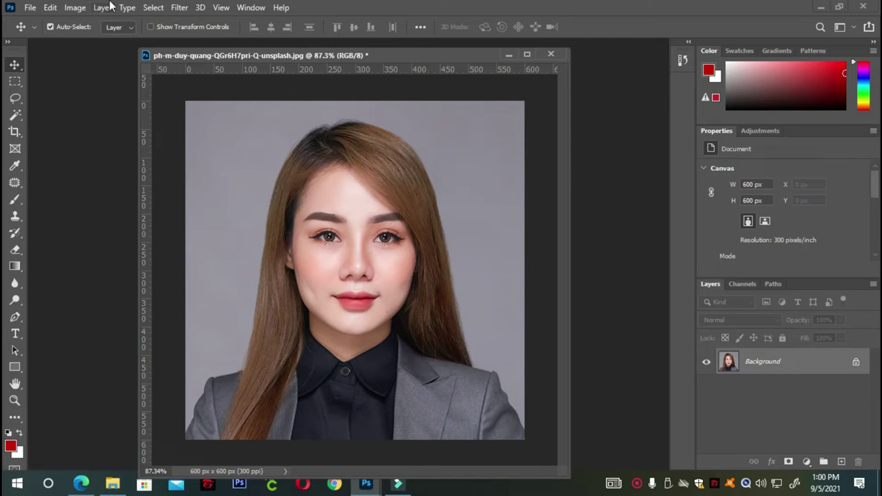
left_click_drag(389, 55, 389, 54)
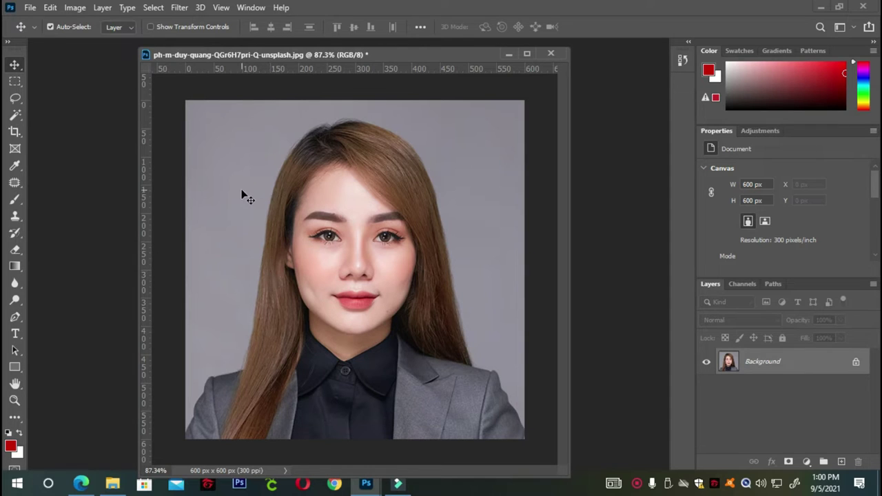
Step: Use Select > Subject to select the woman's hair and shoulders
left_click(154, 10)
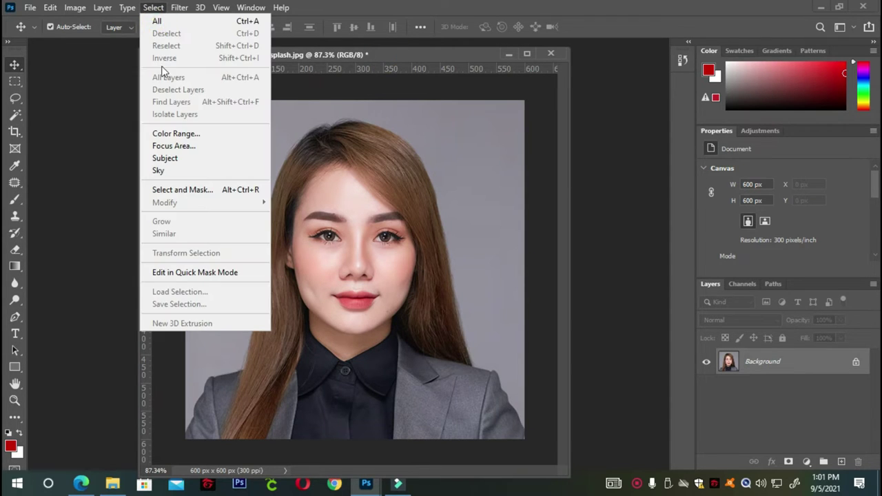
left_click(165, 158)
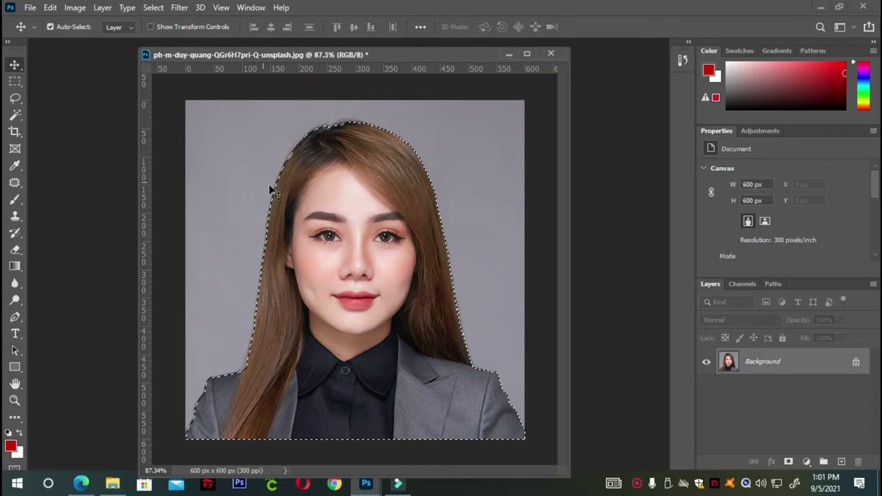
left_click(155, 10)
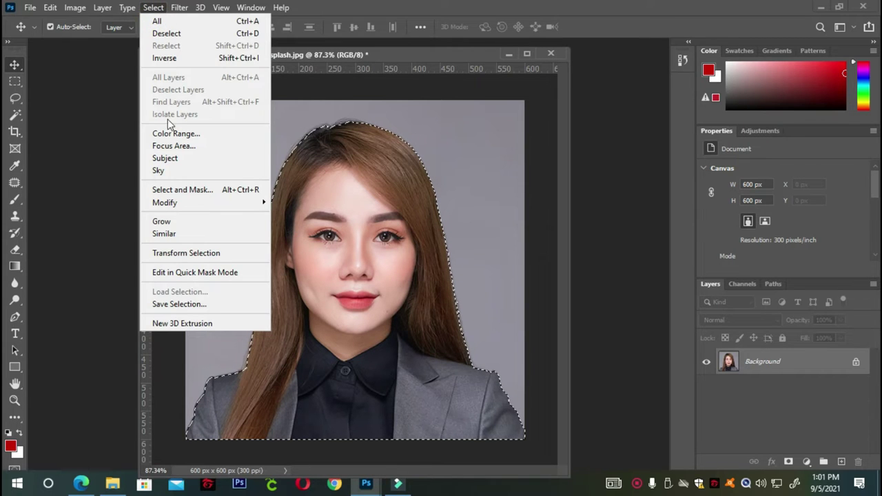
left_click(179, 193)
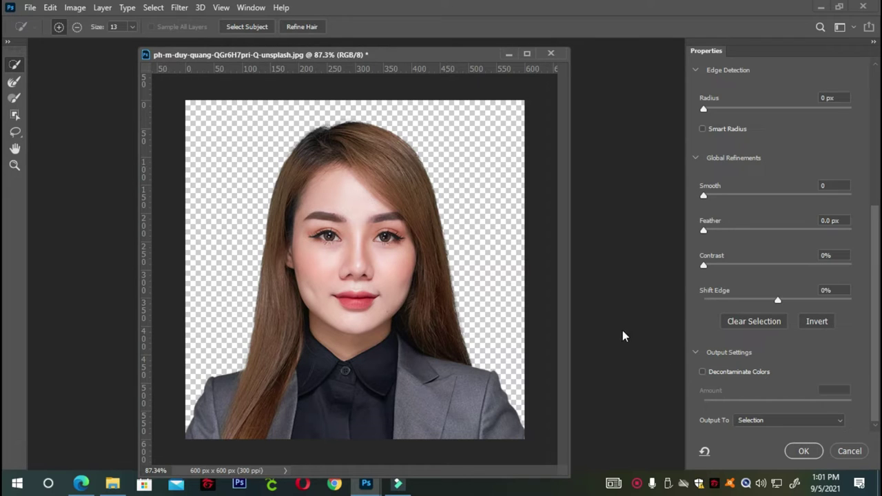
left_click(875, 265)
left_click(803, 451)
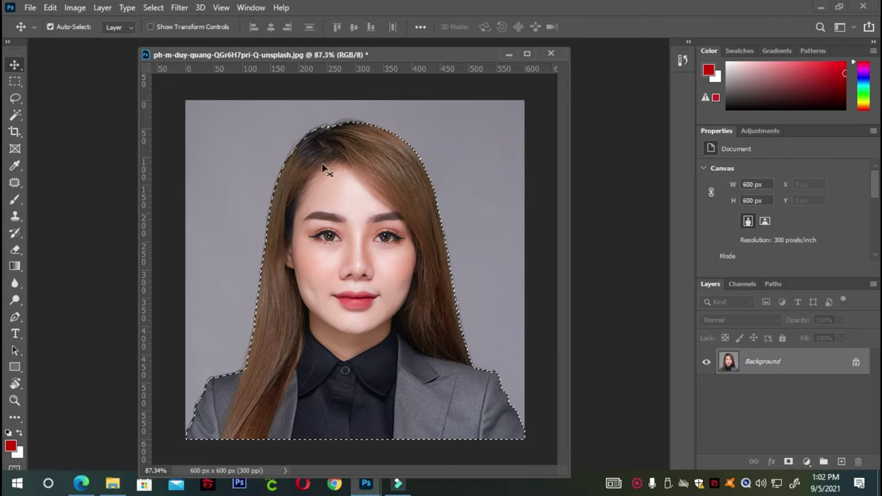
Step: Refine the selection in Select and Mask, outputting to New Layer with Layer Mask
left_click(153, 7)
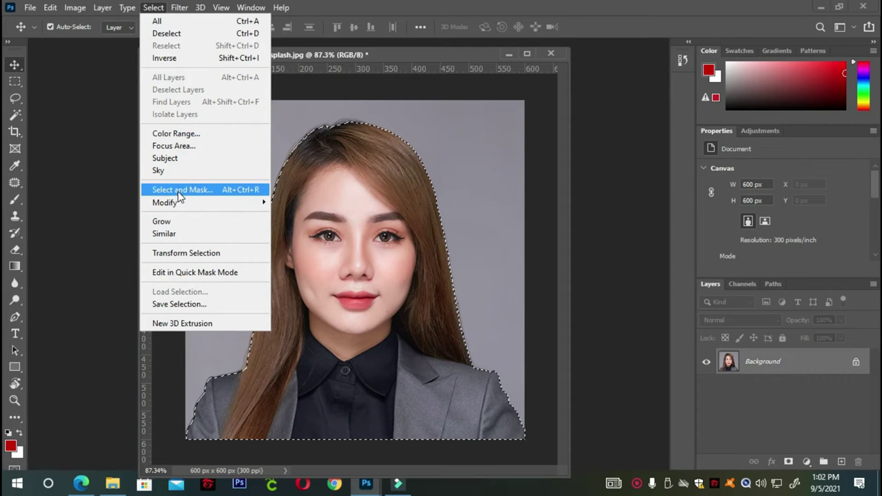
left_click(181, 193)
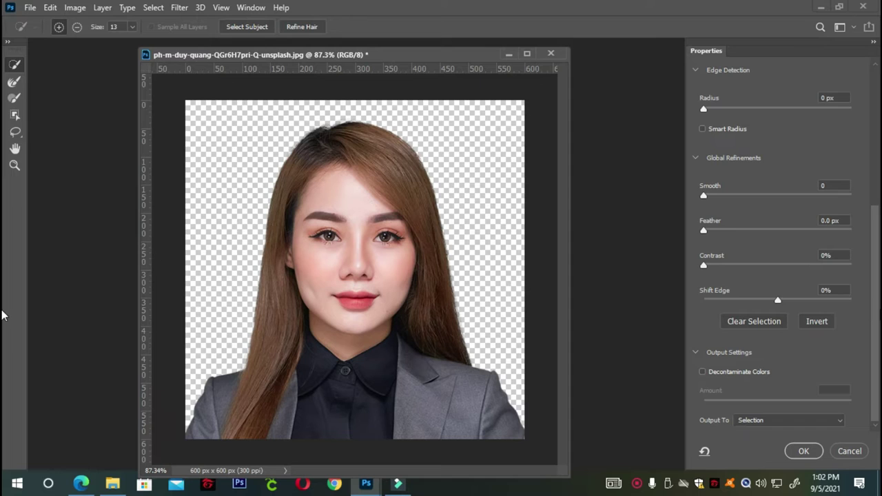
left_click(841, 421)
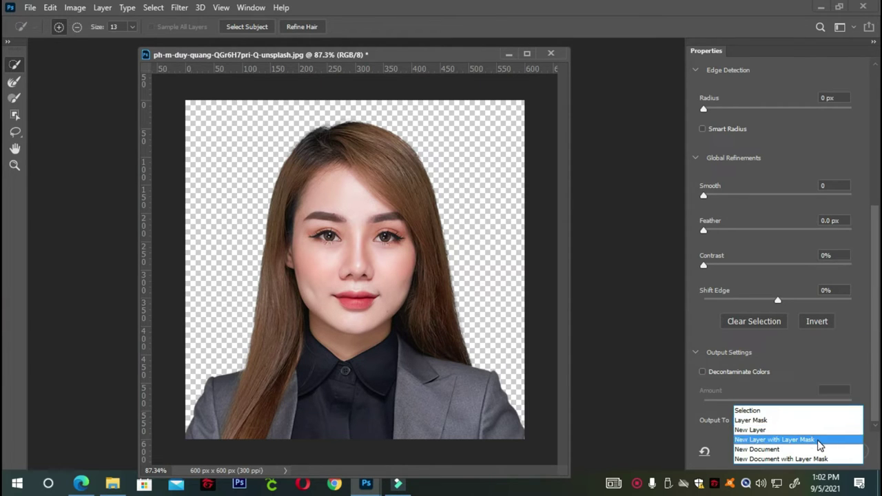
left_click(818, 441)
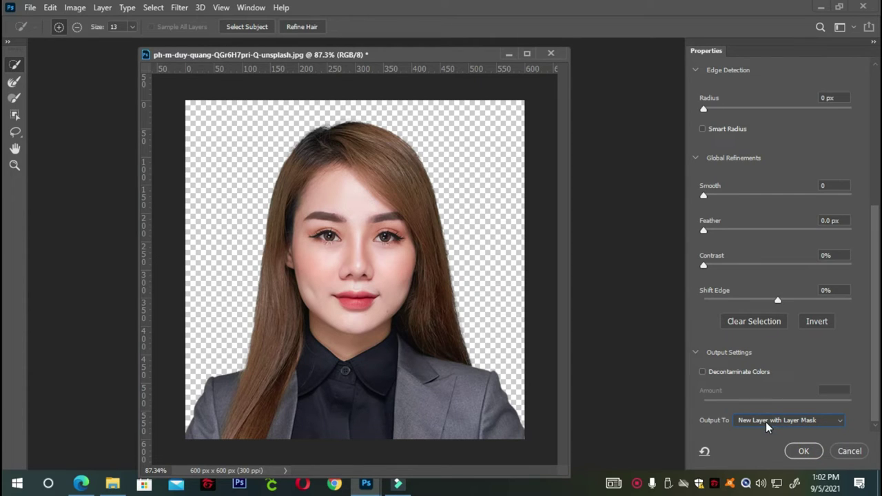
left_click(803, 451)
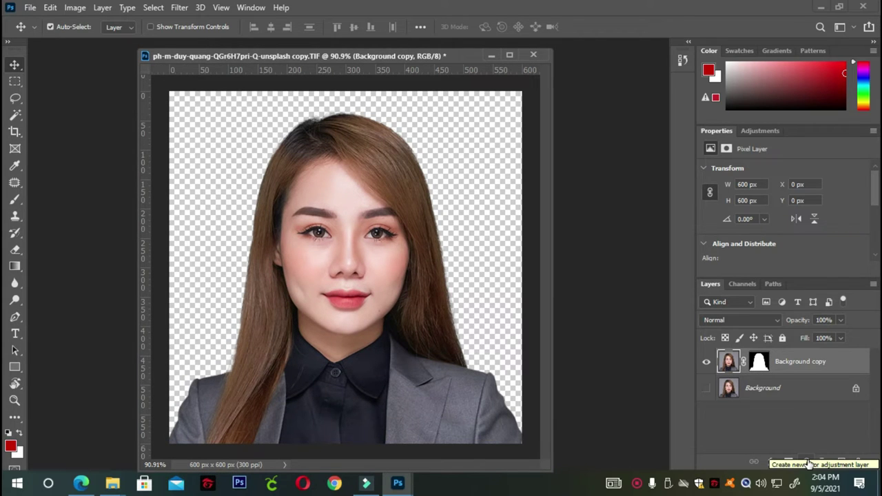
Step: Add a Solid Color fill layer set to white
left_click(808, 461)
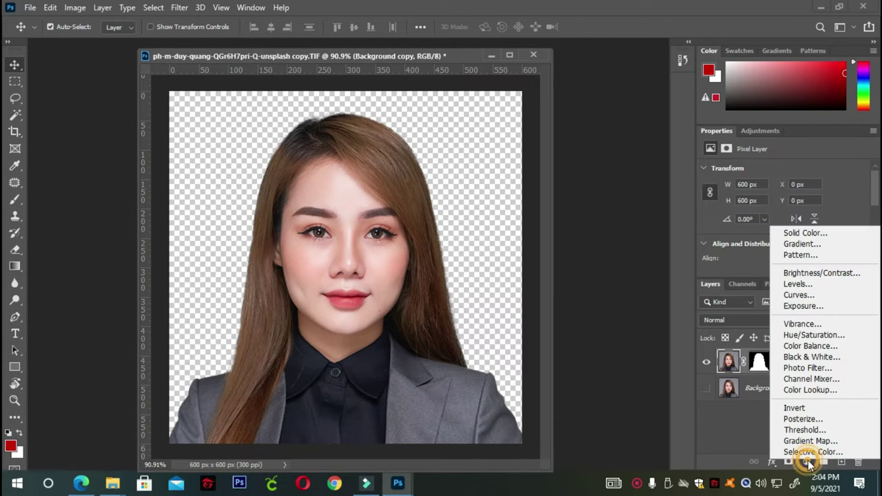
left_click(809, 232)
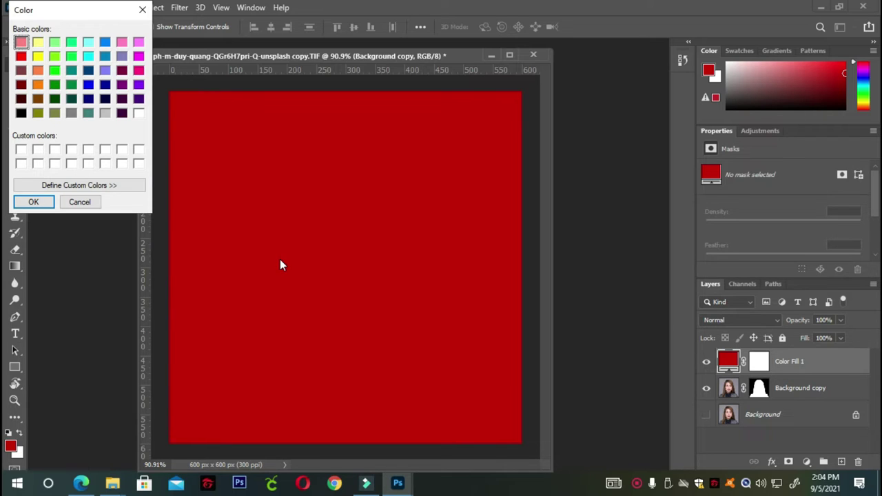
left_click(21, 150)
left_click(22, 150)
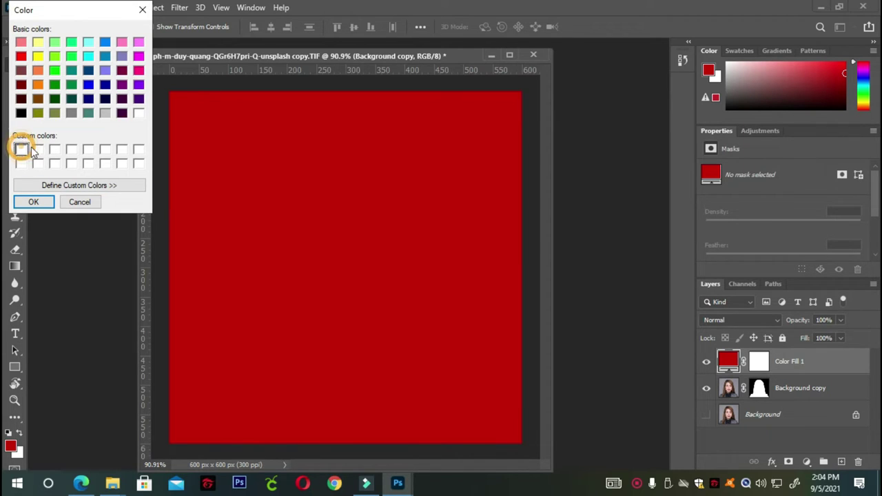
left_click(34, 202)
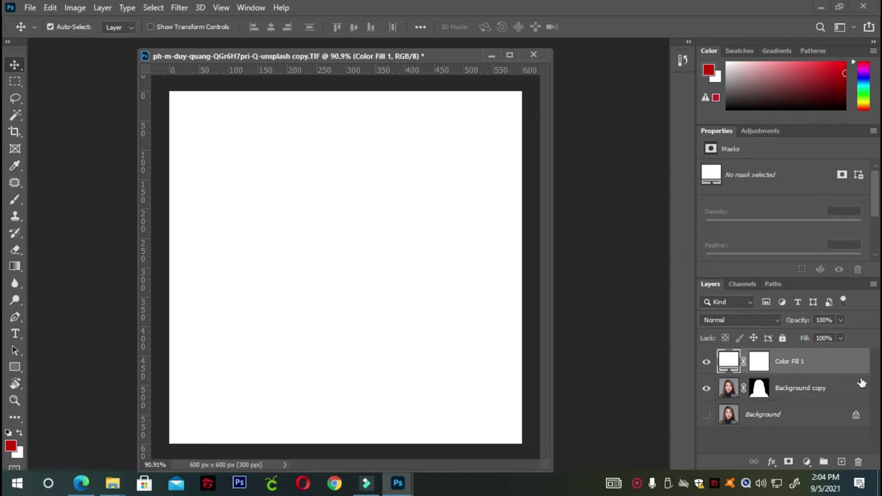
Step: Move the white Color Fill 1 layer beneath the Background copy portrait
left_click(793, 390)
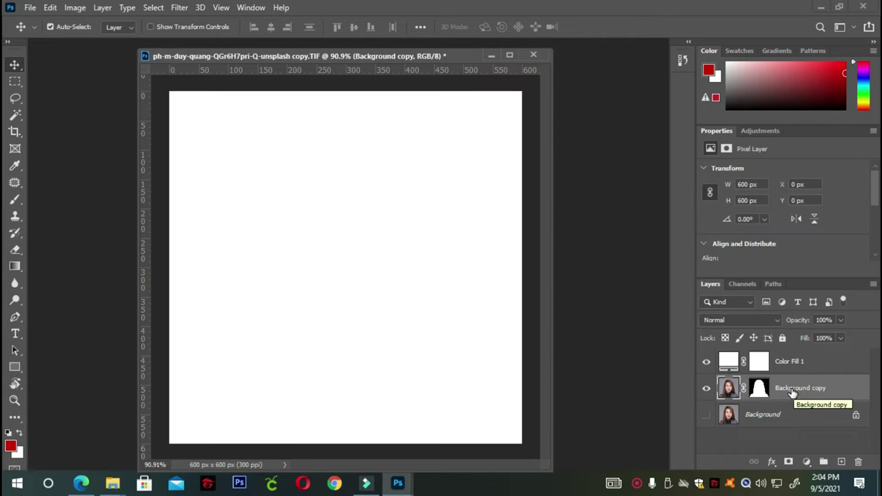
left_click(788, 361)
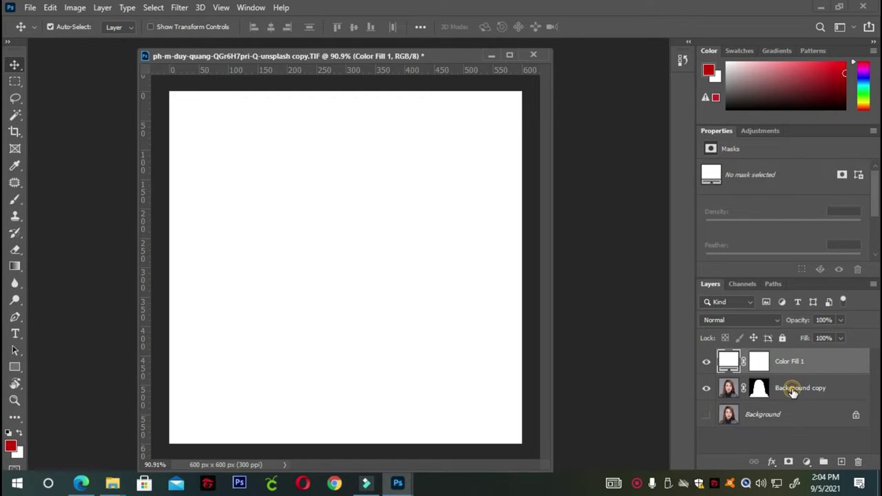
left_click(791, 388)
left_click_drag(785, 361, 781, 400)
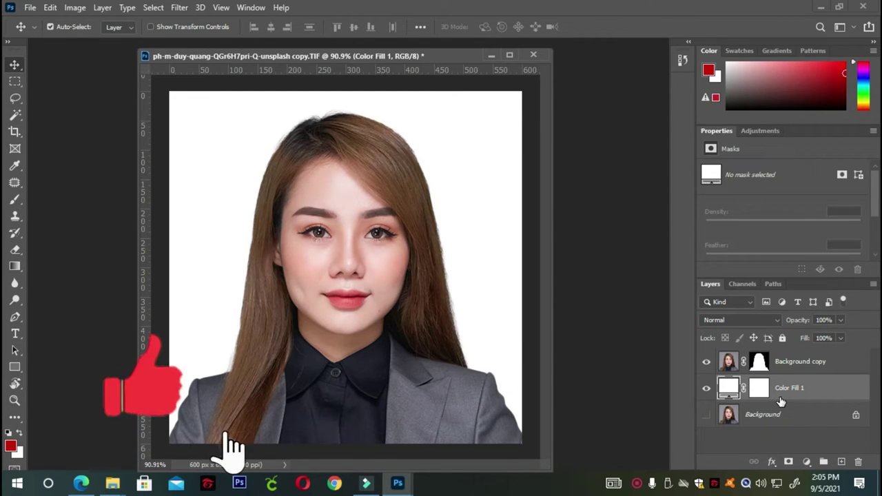
Step: Select the locked Background layer in the Layers panel
left_click(781, 365)
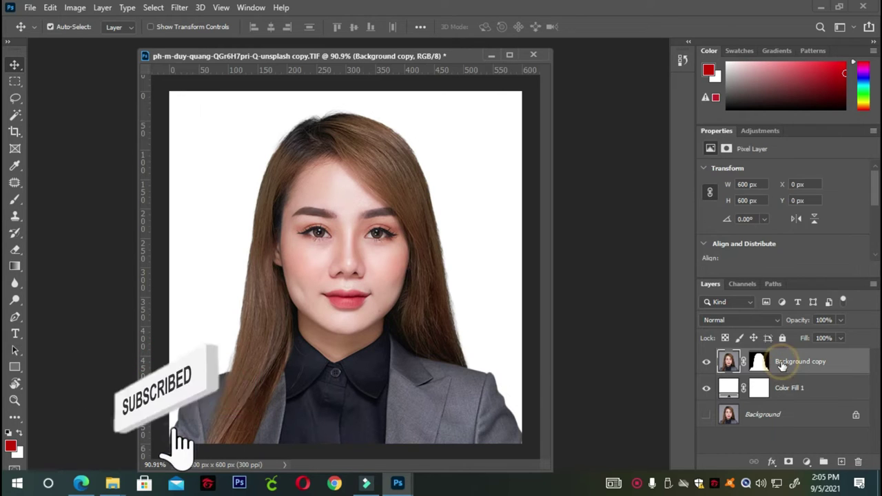
left_click(780, 386)
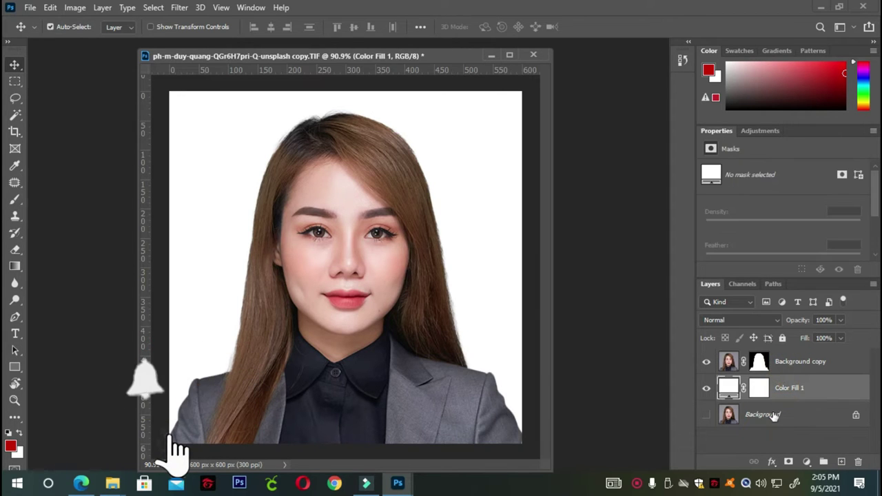
left_click(762, 415)
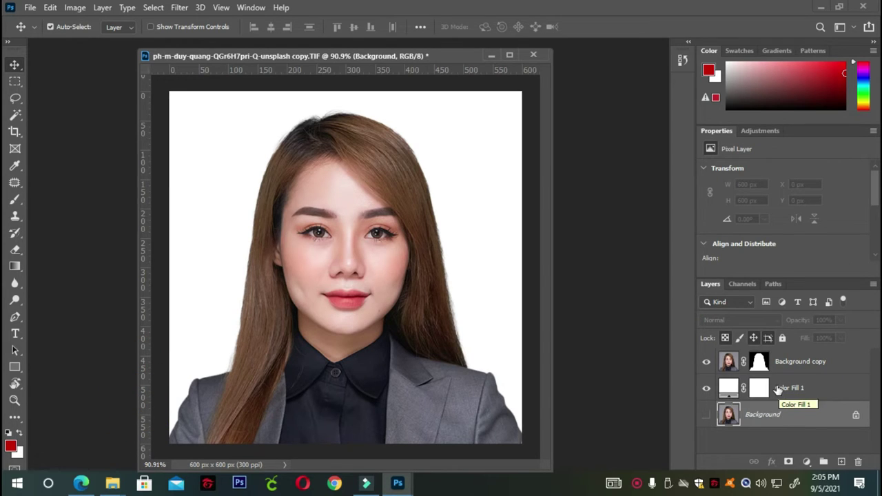
Step: Reselect the Background copy layer and nudge the document window slightly left
left_click(797, 388)
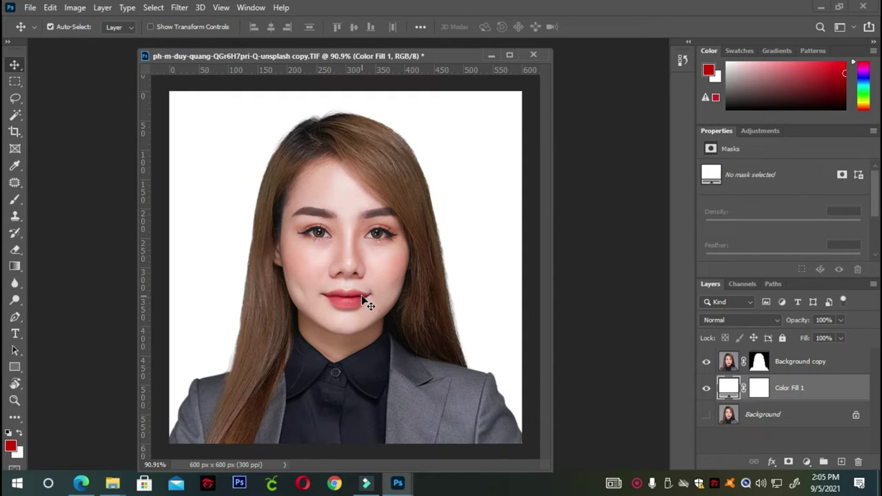
left_click(783, 363)
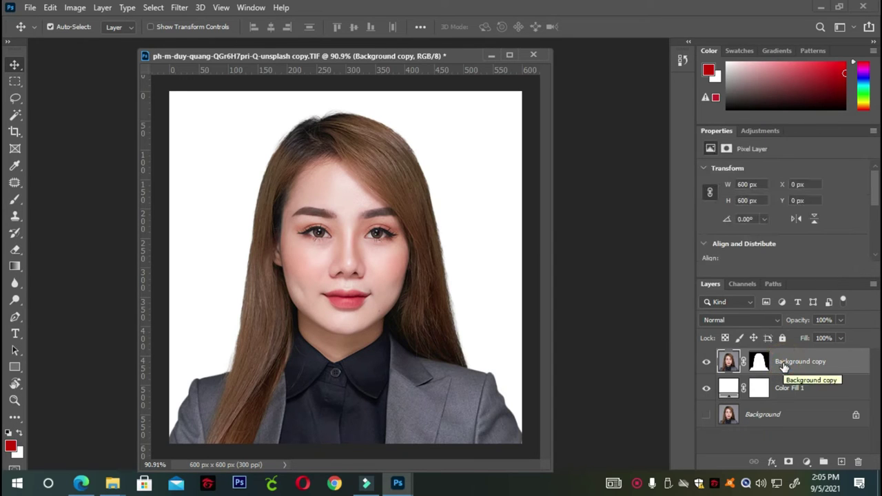
left_click_drag(456, 57, 447, 57)
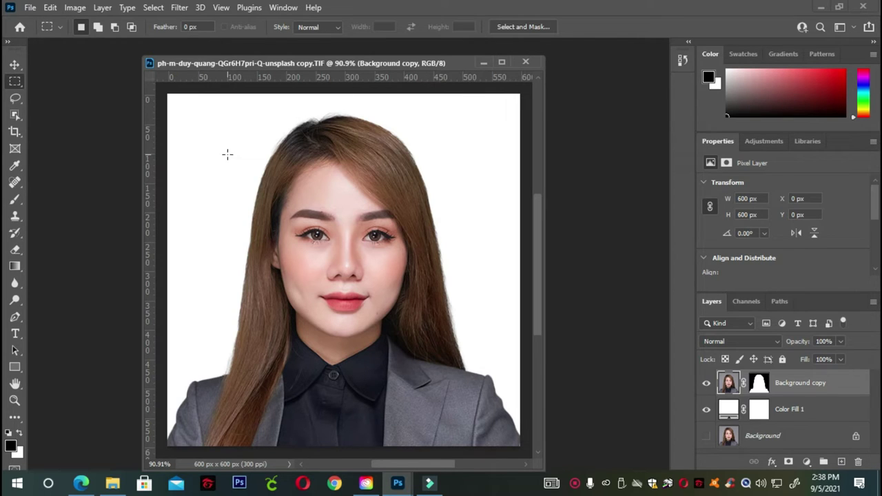
Step: Launch Filter > Neural Filters on the portrait
left_click(180, 8)
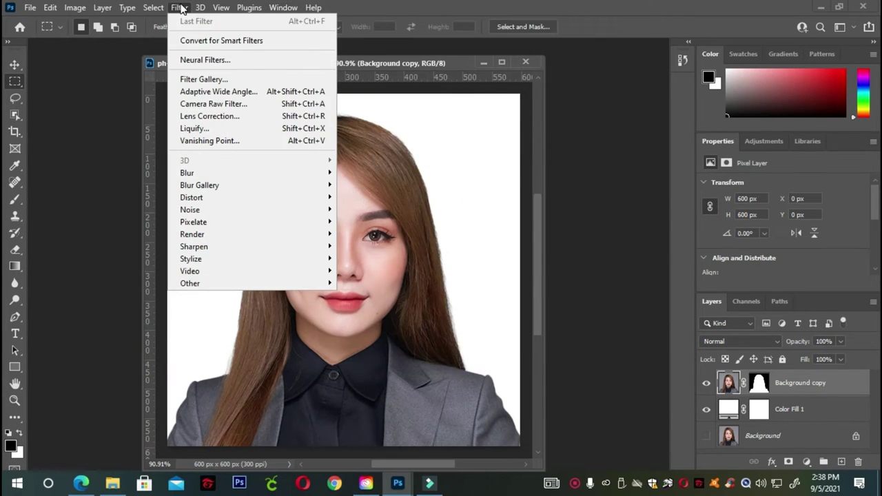
left_click(196, 61)
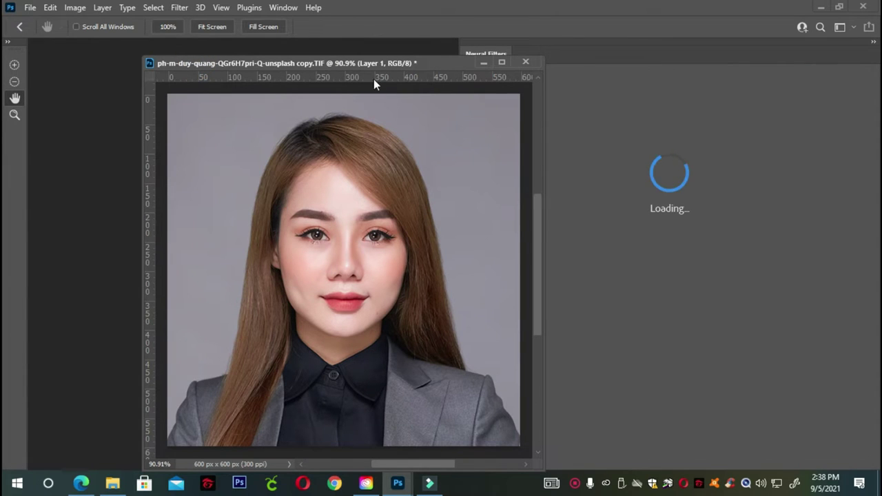
Step: Move the document window beside the filter panel and skip the Neural Filters welcome tour
left_click_drag(412, 62, 321, 57)
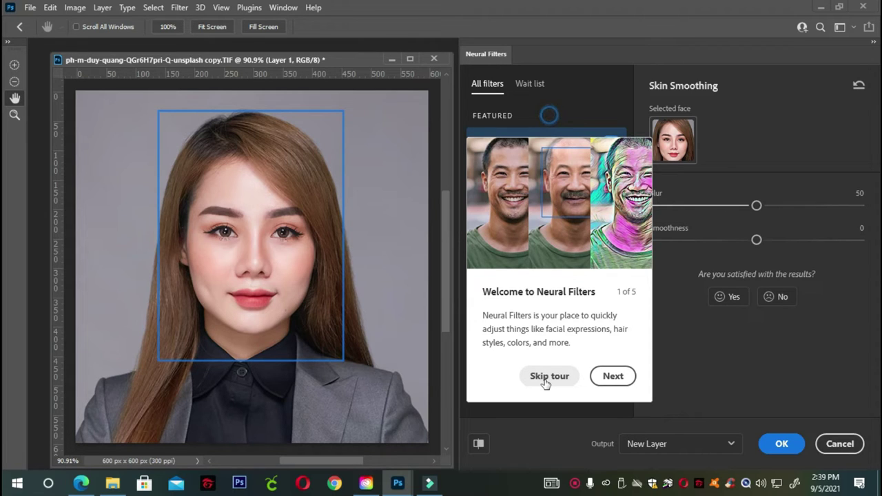
left_click(549, 376)
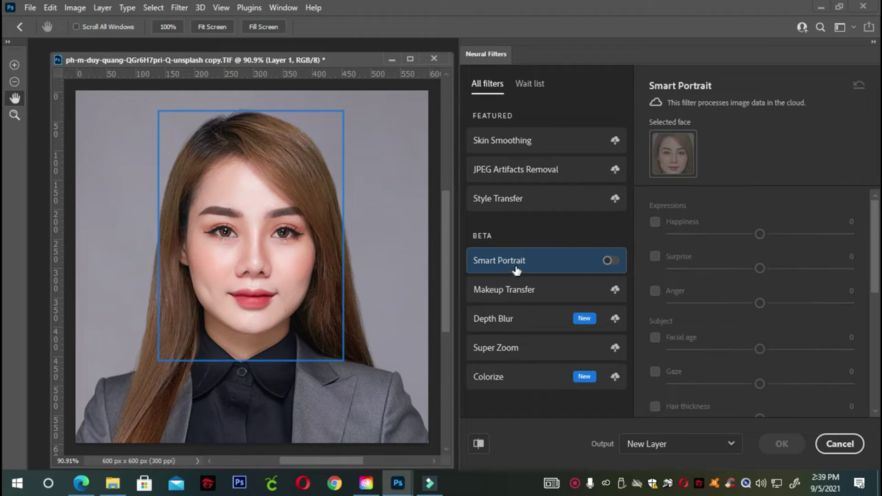
Step: Enable Smart Portrait with Head direction at +14, then compare the preview against the original
left_click(610, 261)
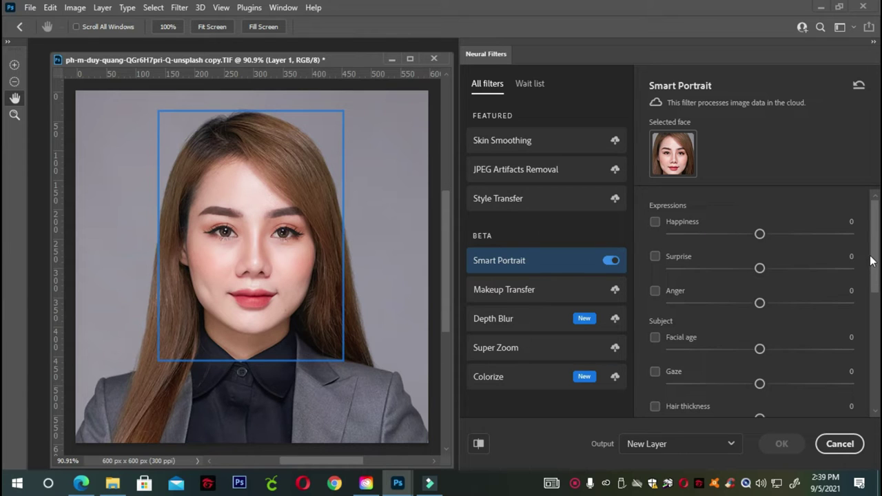
scroll(872, 269, "down", 2)
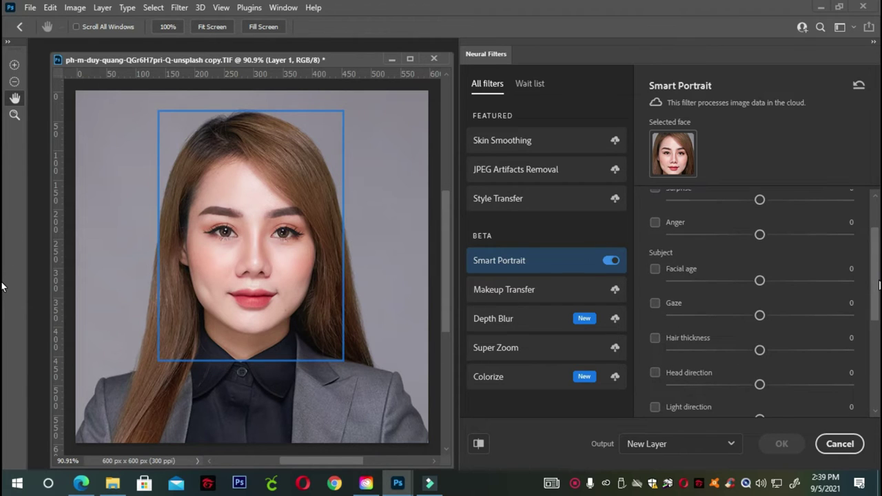
left_click_drag(879, 284, 879, 301)
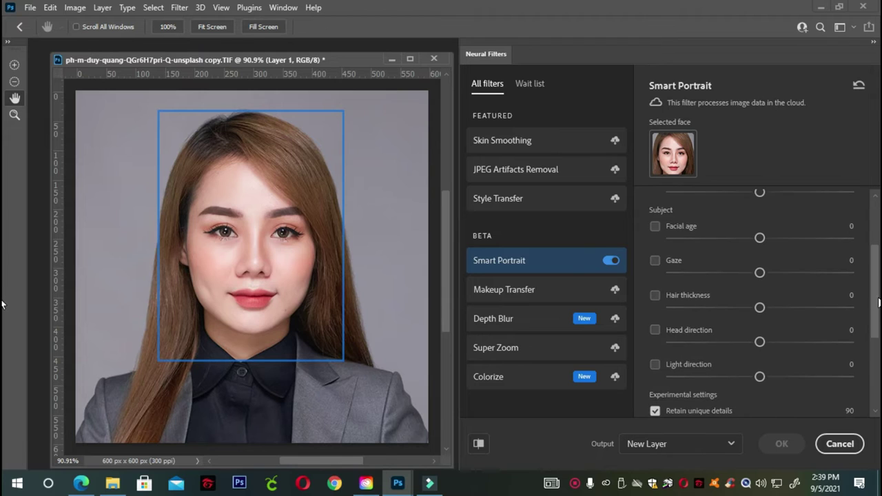
left_click(654, 329)
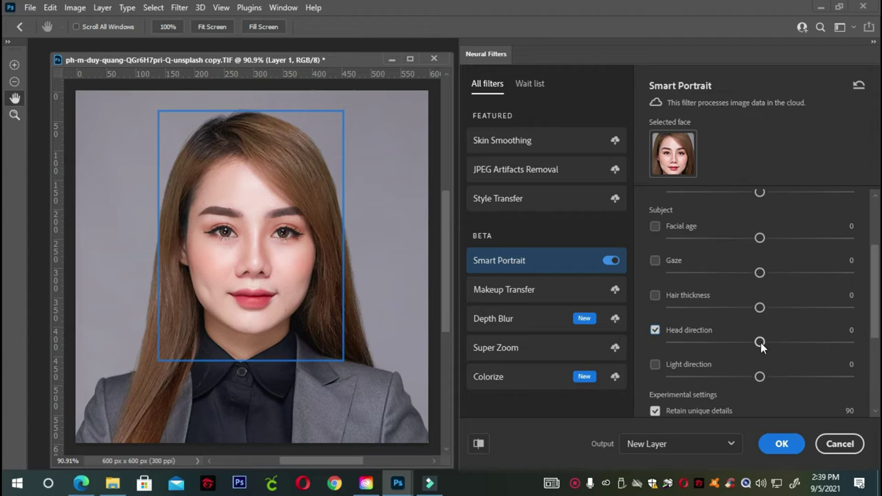
left_click_drag(761, 343, 785, 343)
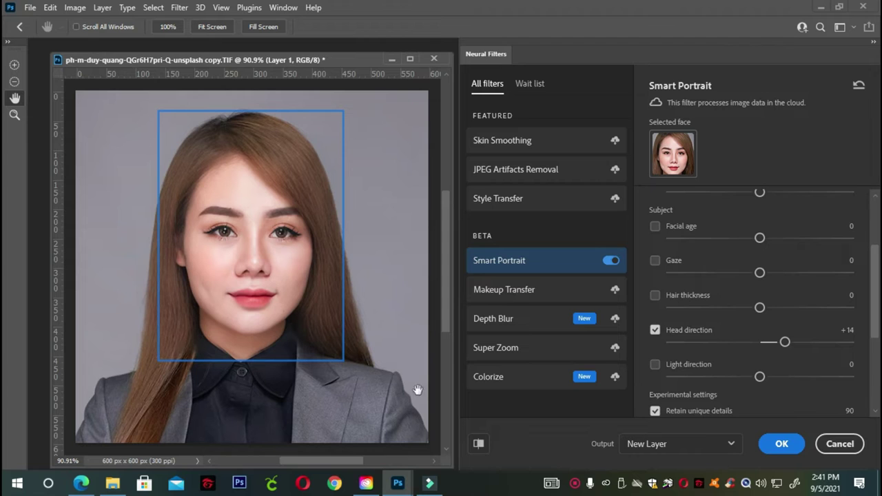
left_click(480, 444)
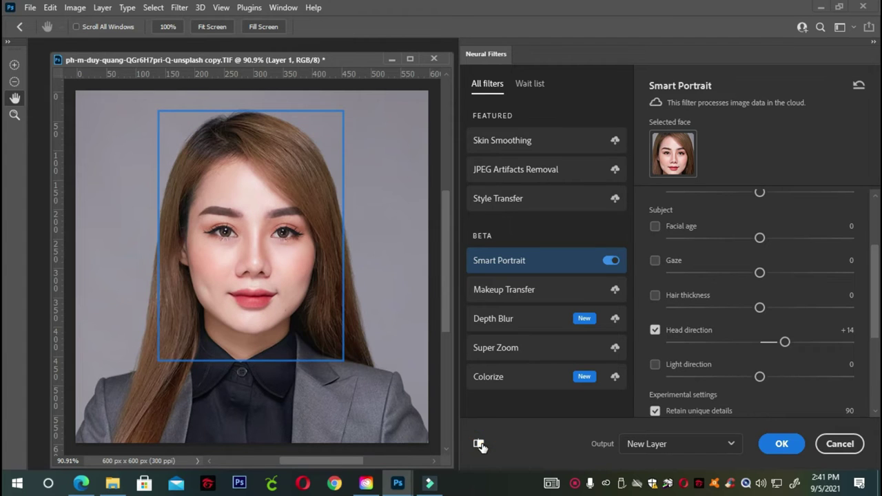
left_click(480, 444)
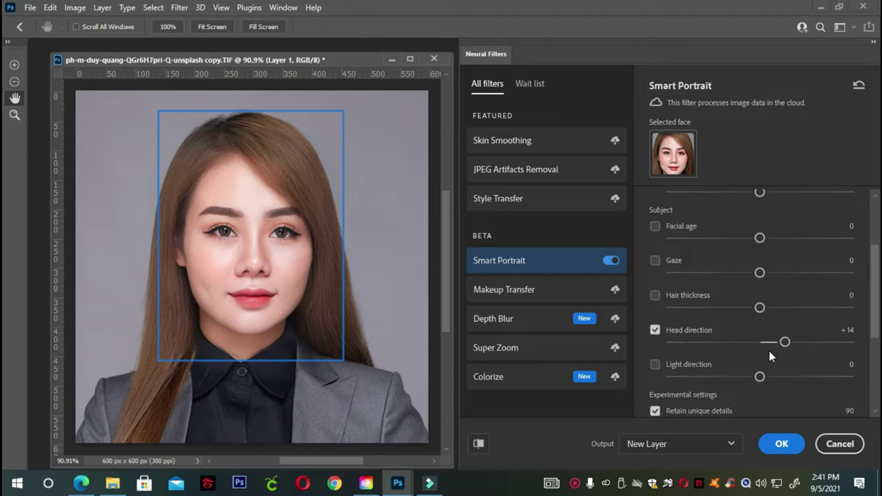
Step: Move the Head direction slider from +14 to -14
left_click_drag(782, 346, 733, 348)
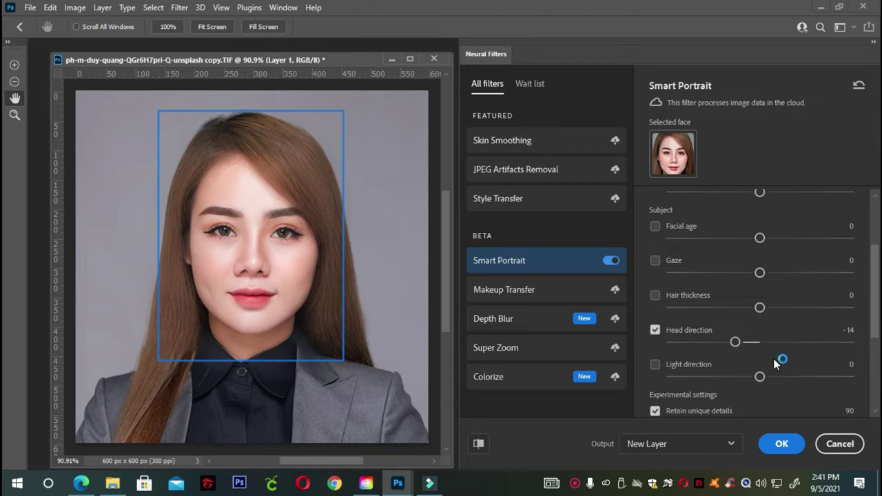
left_click(478, 445)
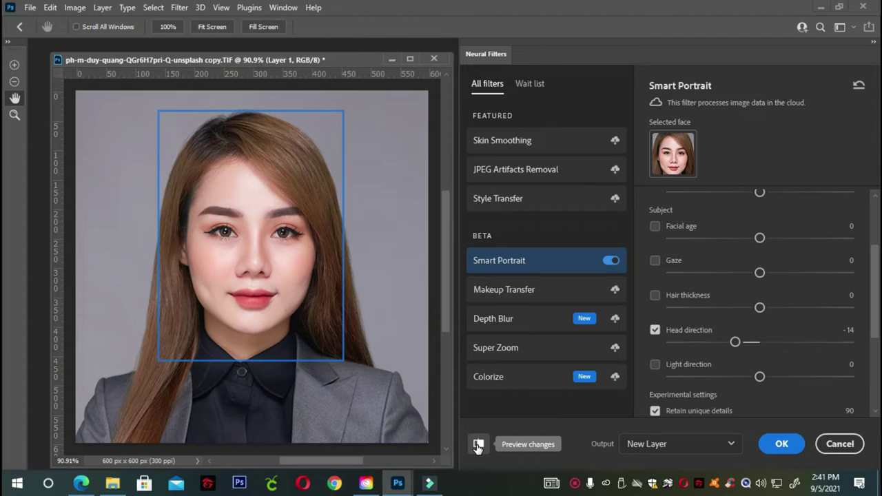
left_click(478, 445)
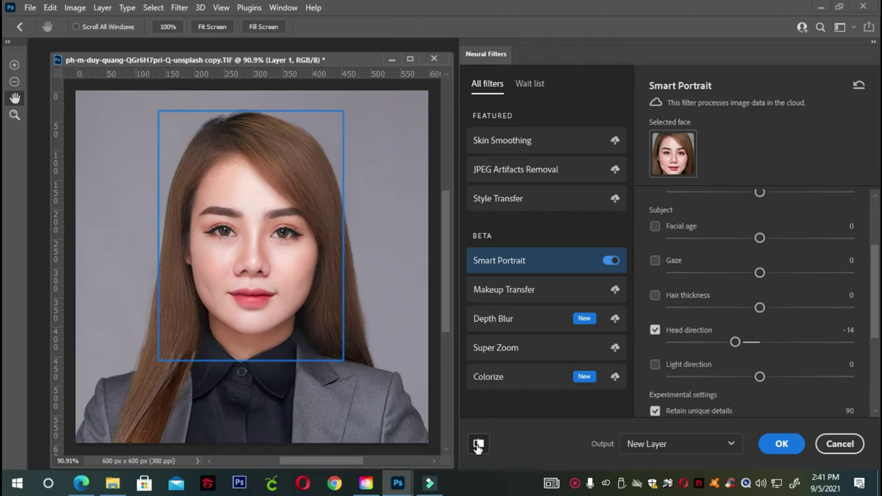
left_click(478, 445)
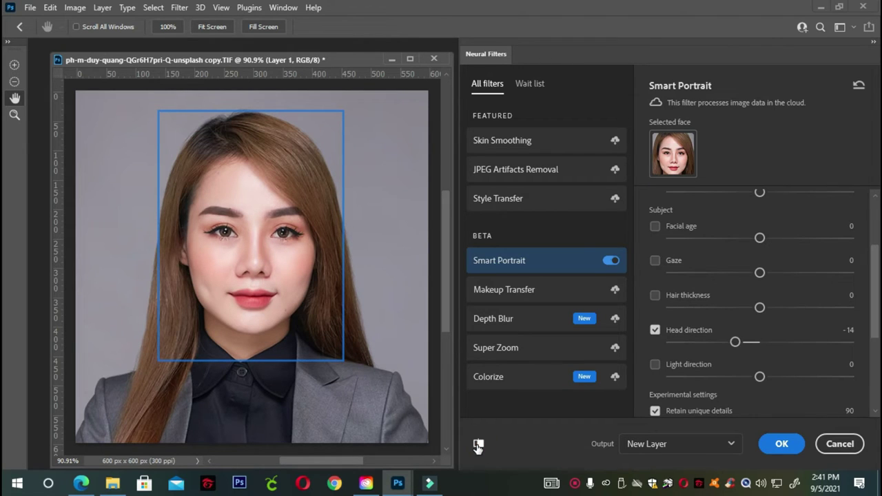
left_click(477, 445)
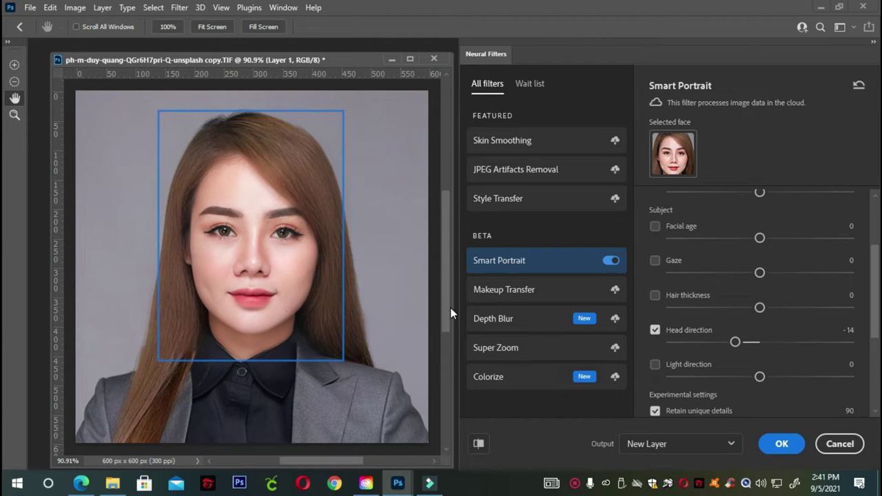
left_click_drag(873, 311, 878, 238)
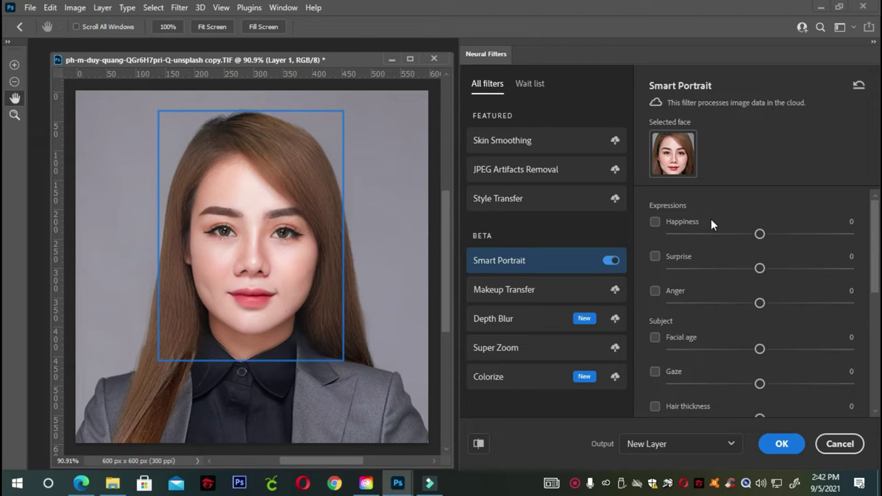
Step: Enable Happiness, try +3, compare with the original, then raise it to +19
left_click(654, 222)
left_click_drag(762, 239, 766, 238)
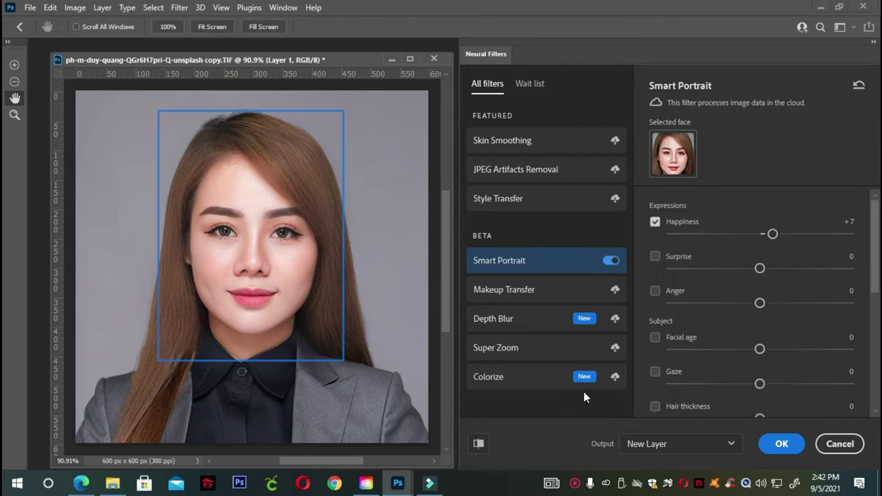
left_click(478, 443)
left_click(479, 443)
left_click_drag(772, 236, 795, 241)
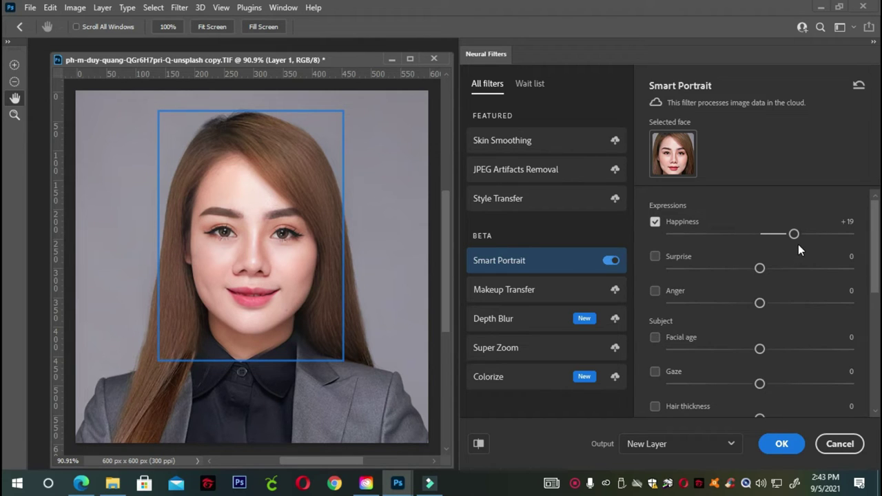
Step: Try Happiness at +14 and +50, then bring it back to 0
left_click_drag(794, 235, 786, 234)
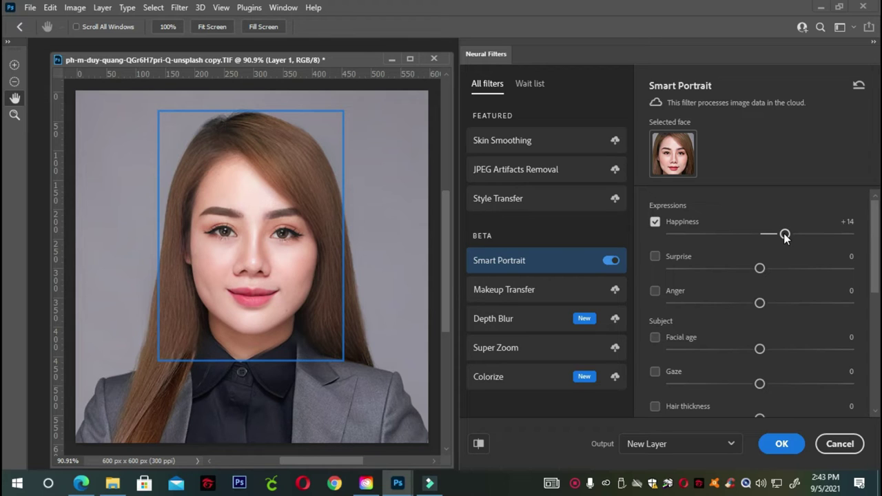
left_click_drag(784, 235, 852, 235)
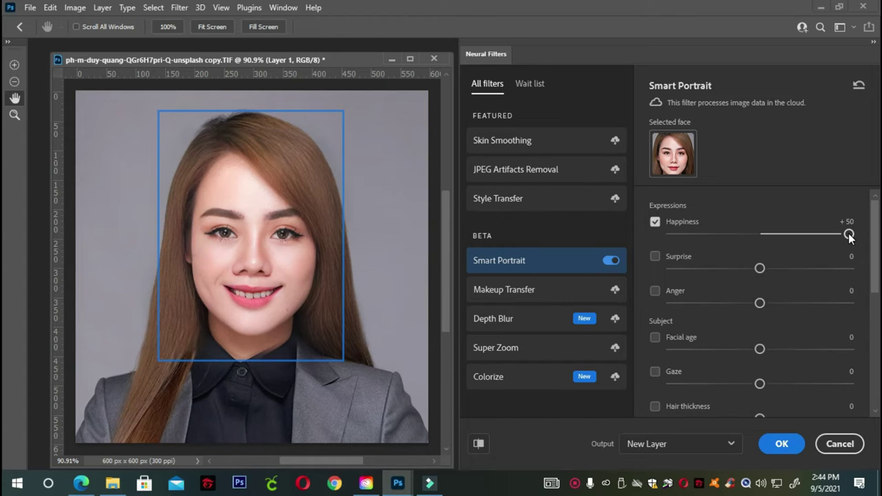
left_click_drag(848, 235, 759, 241)
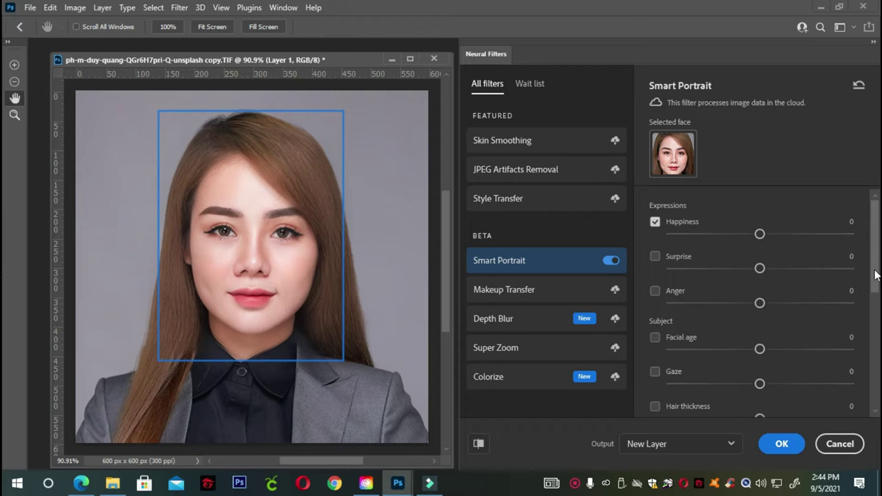
Step: Compare the Smart Portrait preview with the original, then apply it as Layer 1
scroll(725, 335, "down", 5)
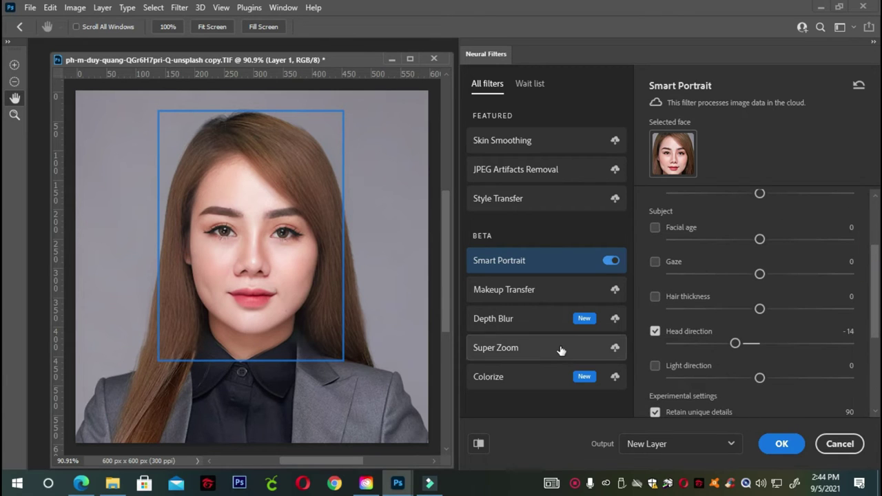
left_click(478, 445)
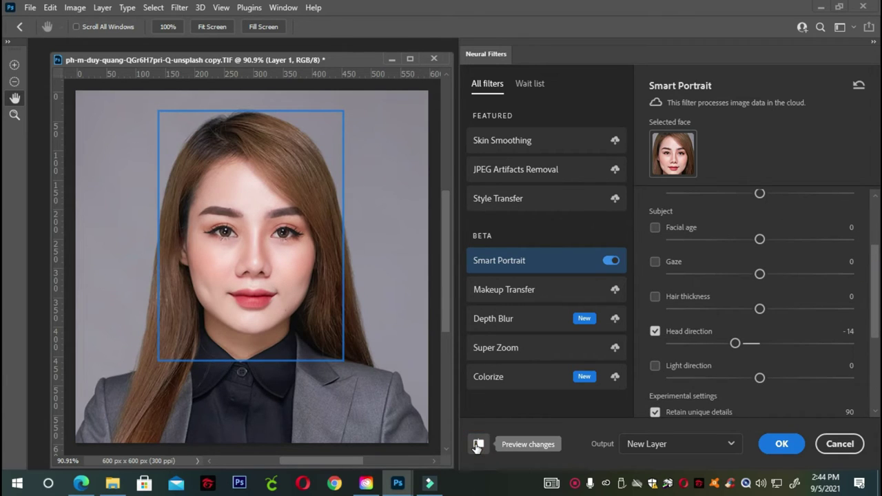
left_click(477, 444)
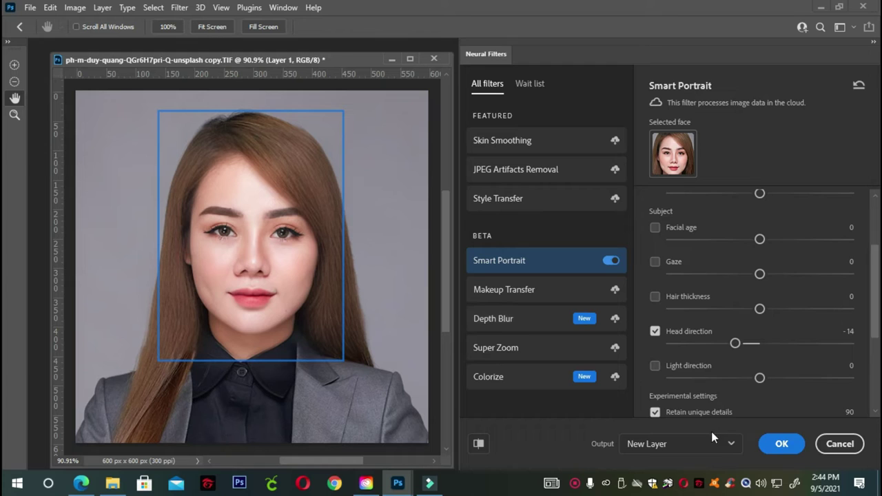
left_click(781, 444)
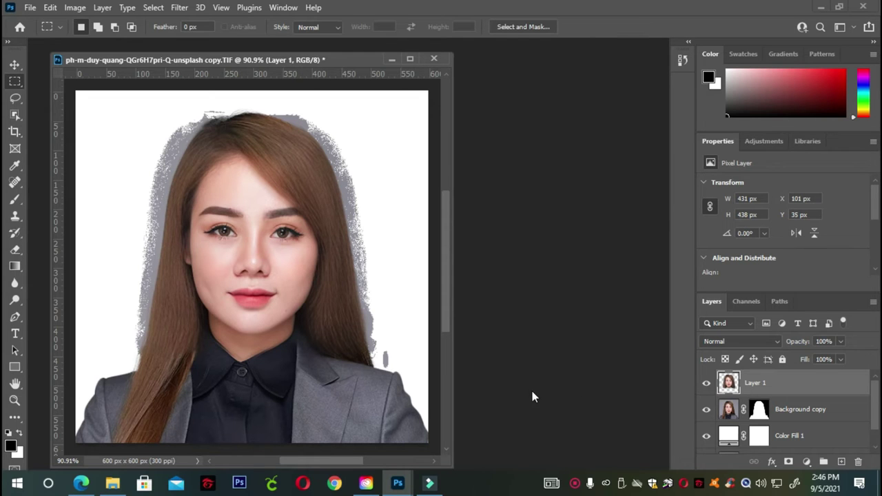
Step: Inspect the zoomed portrait, select Background copy, and undo to remove Layer 1 and its fringe
mouse_move(444, 293)
left_mouse_down()
mouse_move(447, 347)
mouse_move(447, 304)
left_mouse_up()
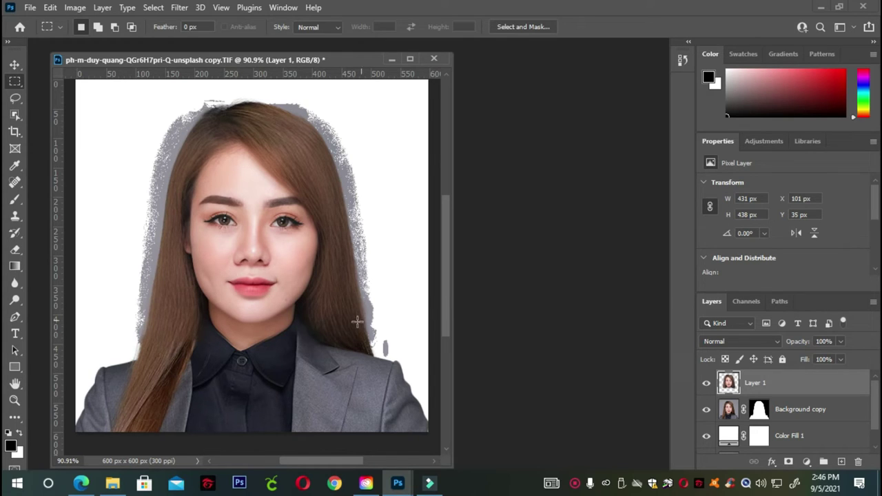
scroll(216, 346, "up", 3)
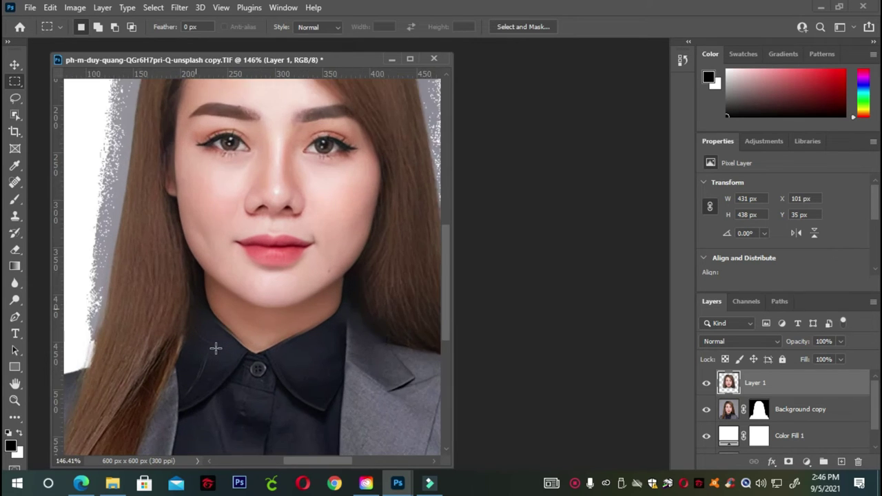
scroll(216, 347, "up", 2)
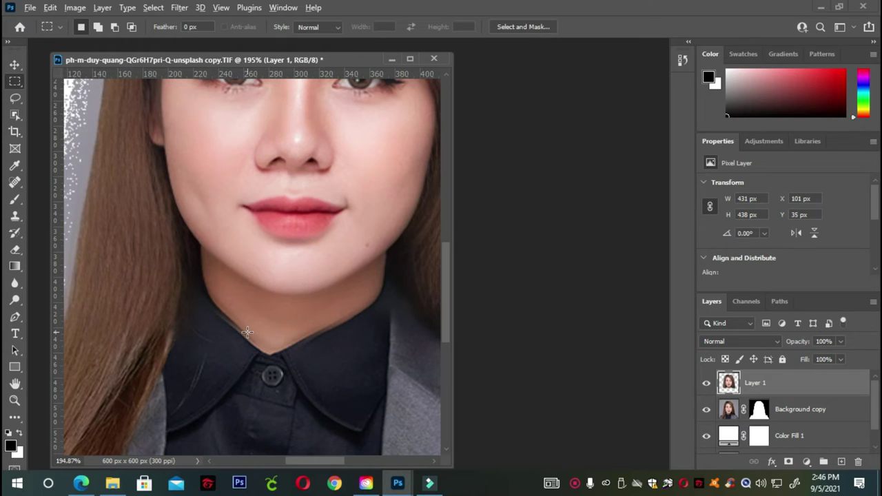
scroll(247, 332, "down", 1)
scroll(248, 332, "down", 3)
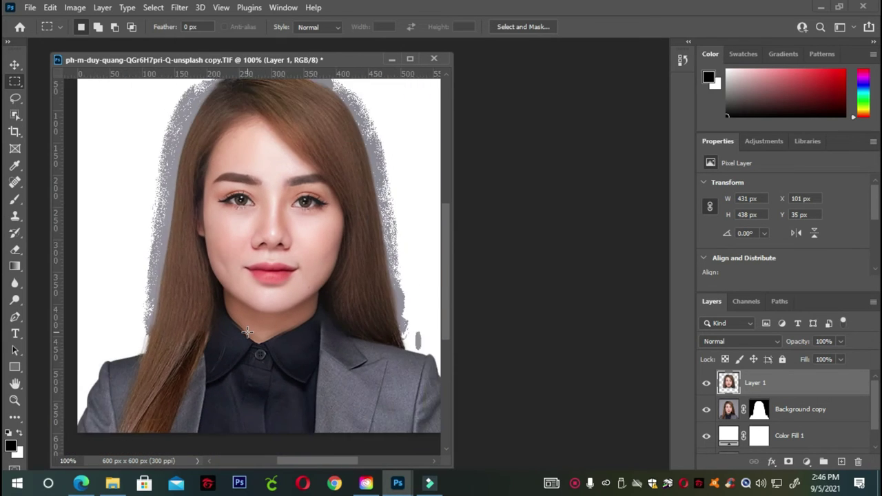
scroll(248, 332, "down", 1)
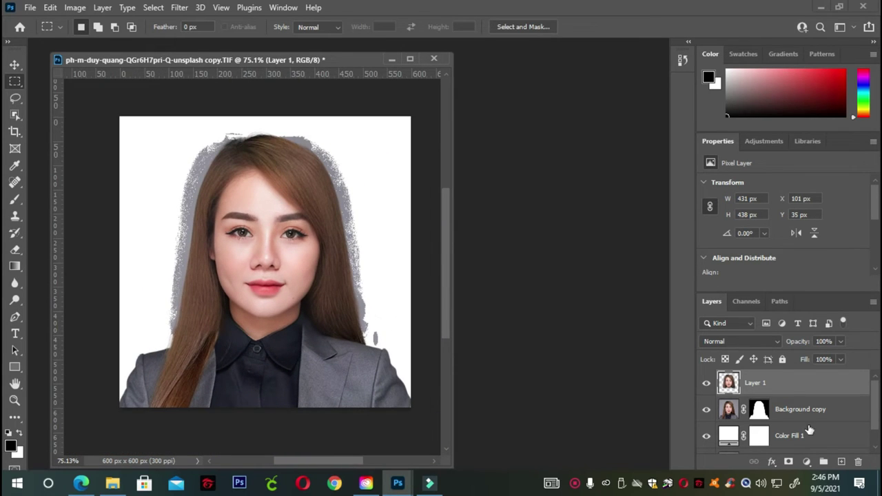
left_click(786, 409)
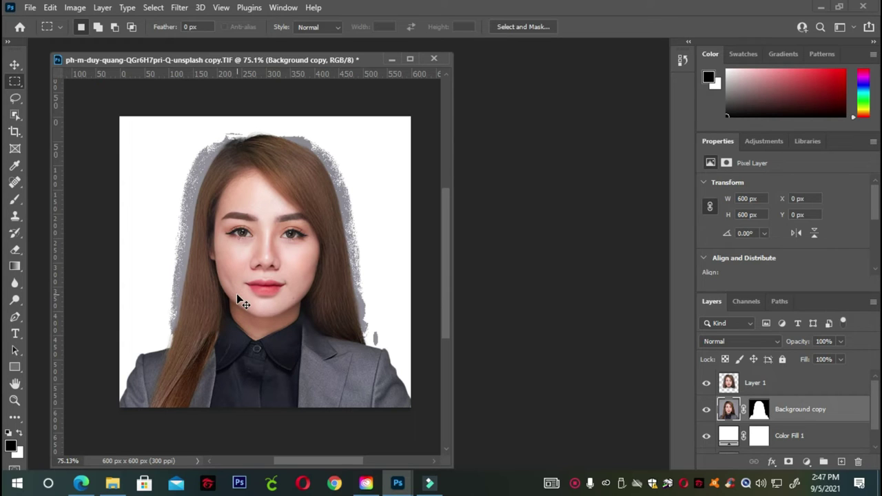
key("ctrl+a")
key("ctrl+z")
key("ctrl+z")
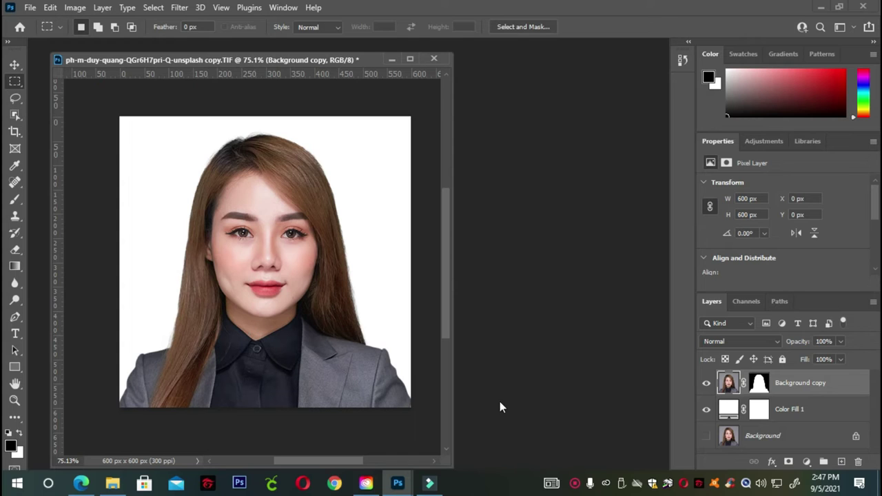
Step: Select Color Fill 1 and Background copy together and merge them into one layer
left_click(788, 409)
left_click(786, 388, "shift")
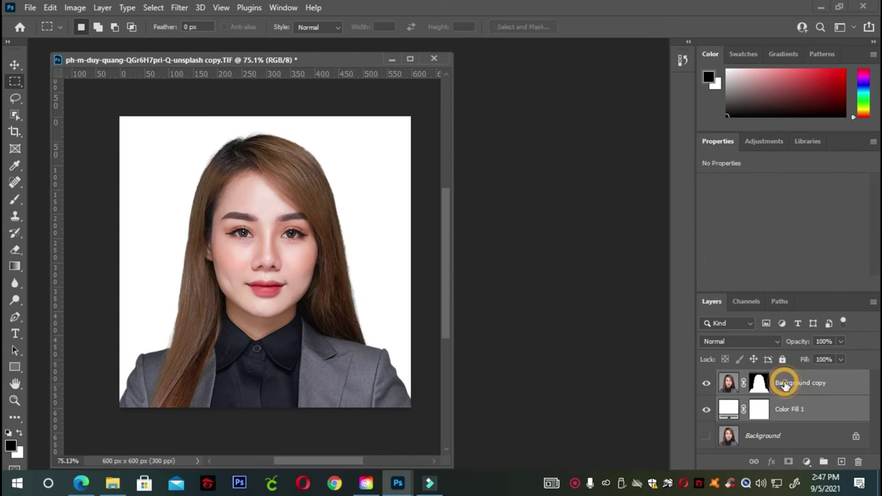
right_click(784, 384)
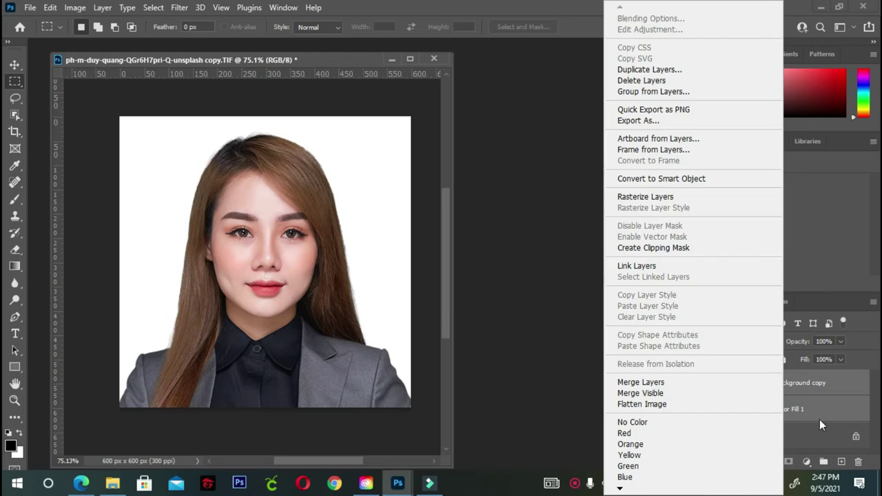
left_click(819, 419)
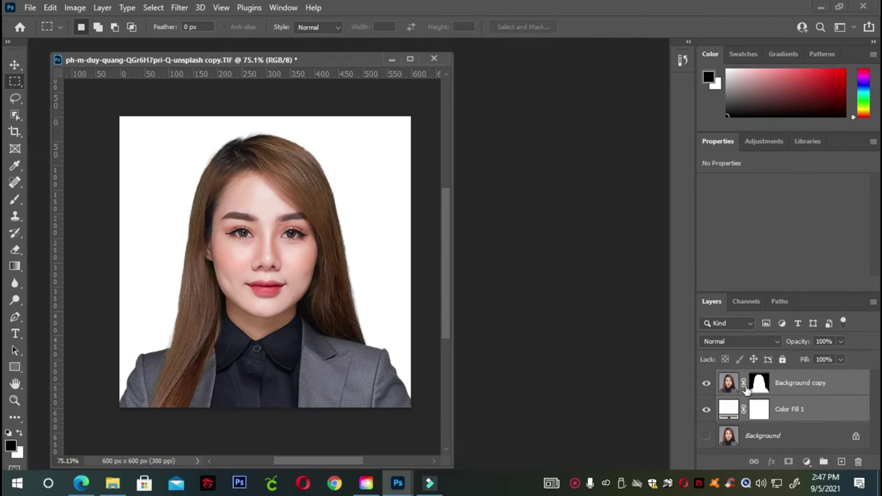
right_click(795, 405)
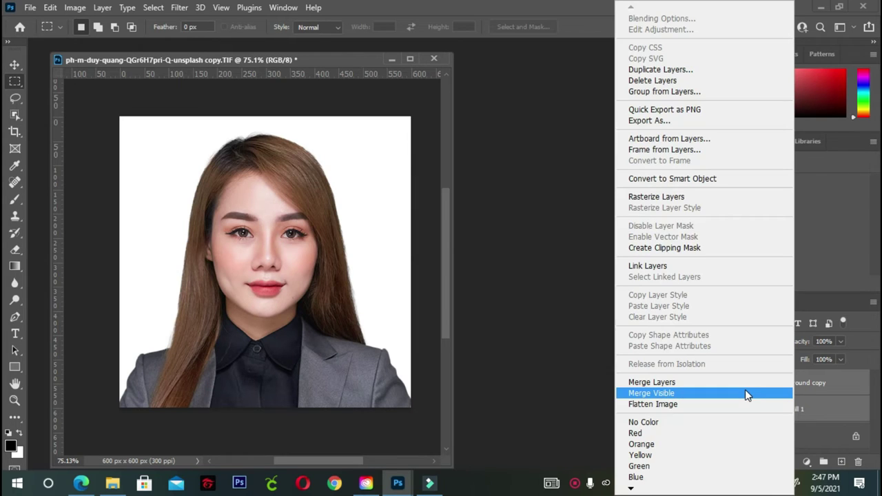
left_click(700, 388)
left_click(829, 395)
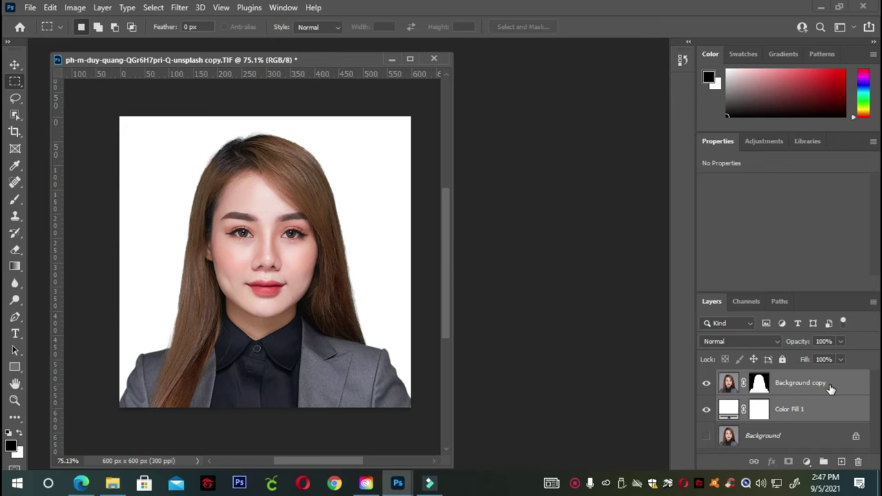
left_click(782, 411, "ctrl")
right_click(793, 390)
left_click(660, 383)
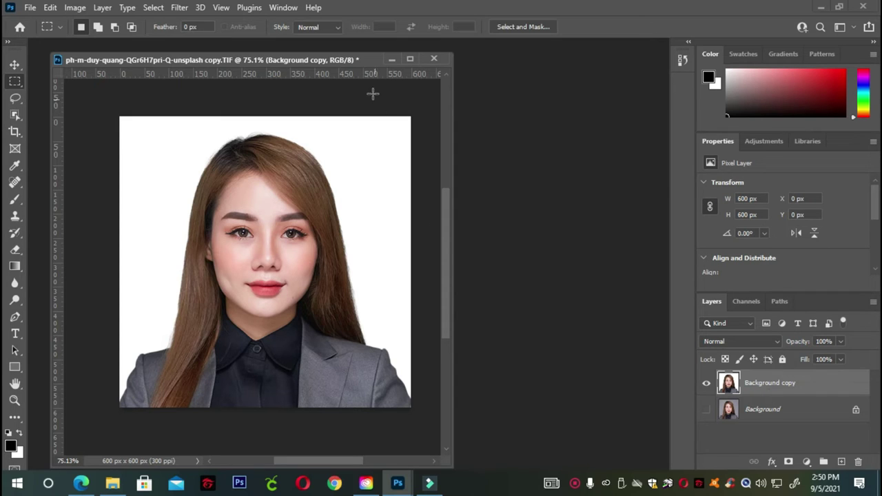
Step: Open Filter > Neural Filters on the merged portrait and switch Smart Portrait on
left_click_drag(360, 60, 411, 63)
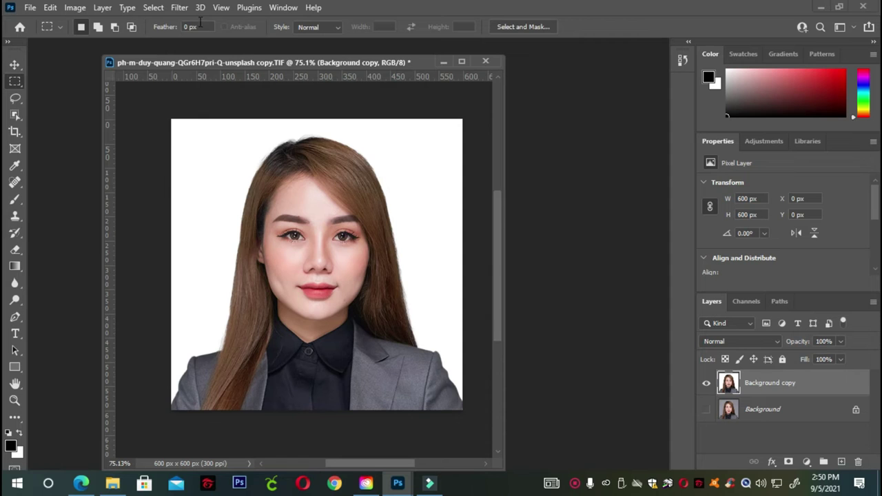
left_click(178, 7)
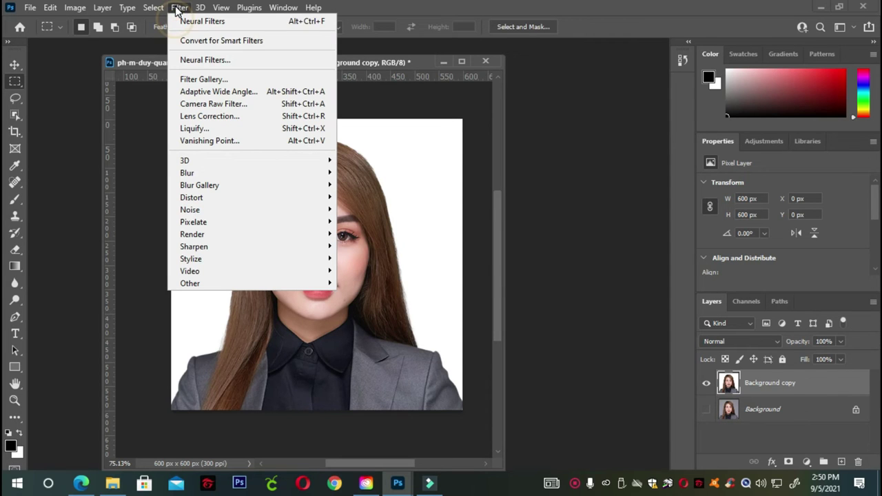
left_click(182, 60)
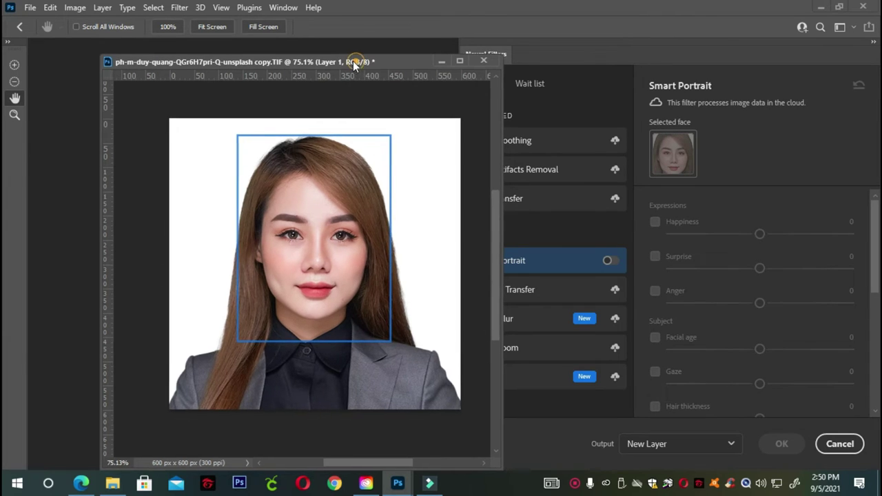
left_click_drag(354, 63, 283, 62)
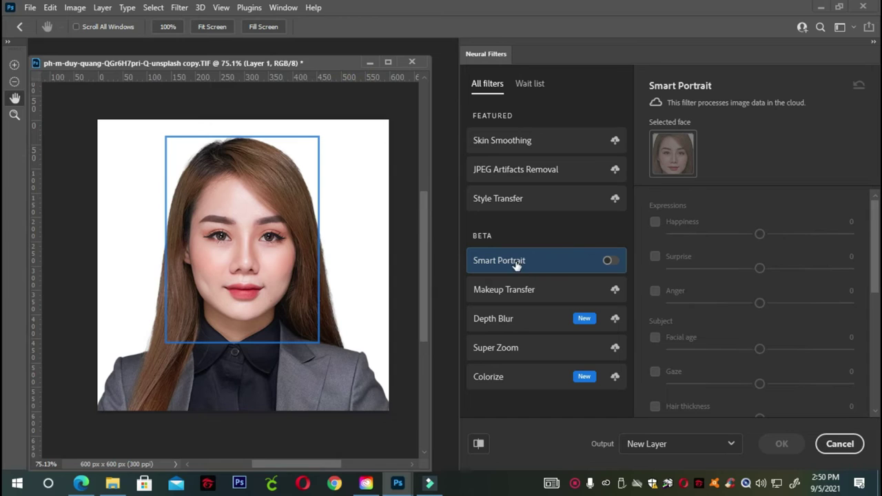
left_click(610, 261)
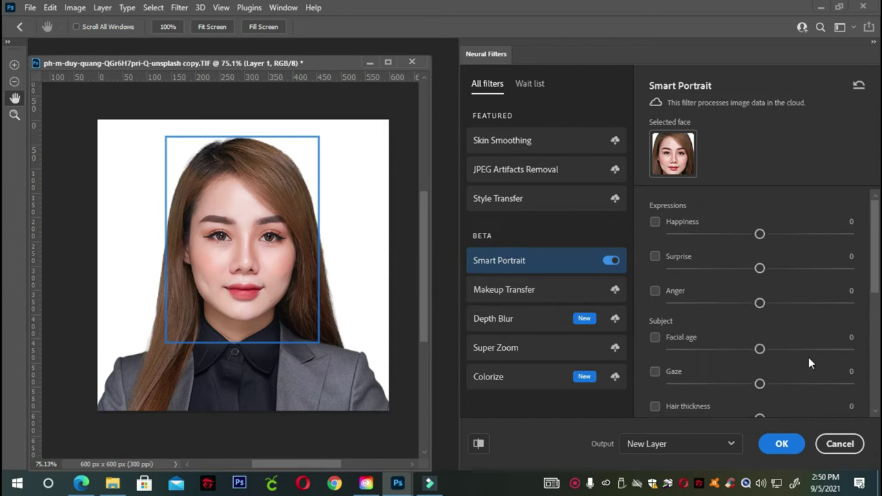
left_click_drag(876, 262, 877, 303)
scroll(657, 325, "down", 2)
Step: Enable Head direction at -11 and compare the preview with the original face
left_click(656, 318)
left_click_drag(757, 334, 741, 336)
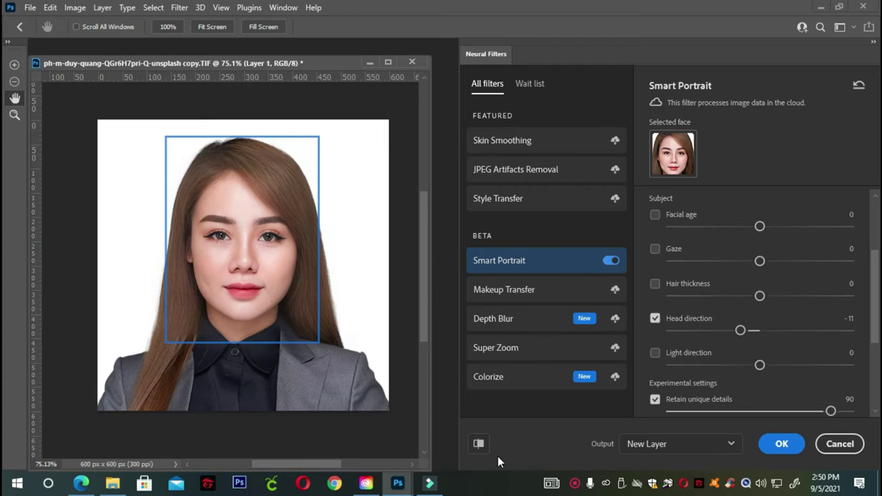
left_click(478, 445)
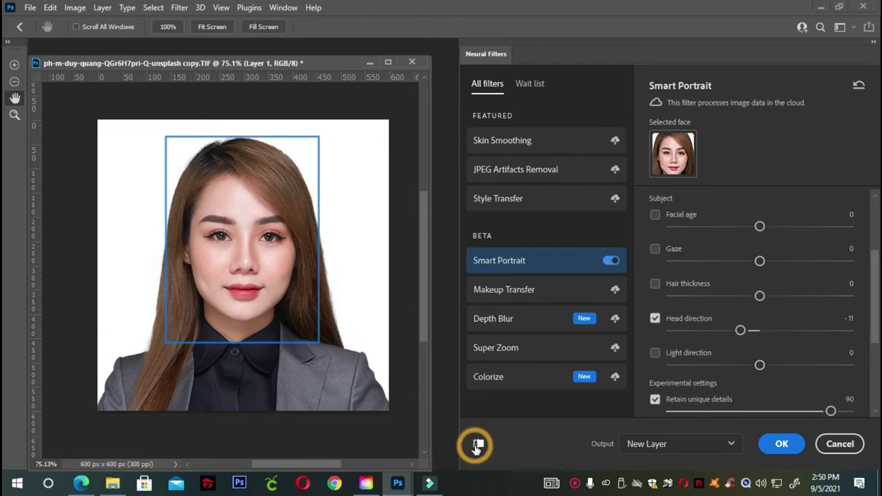
left_click(478, 446)
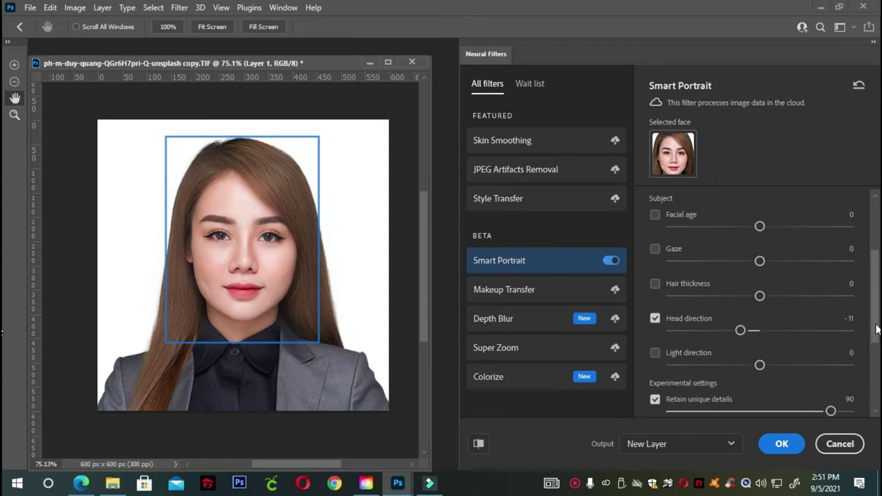
Step: Set Smart Portrait Happiness to +5, compare with the original, and apply the edits
left_click_drag(875, 316, 873, 241)
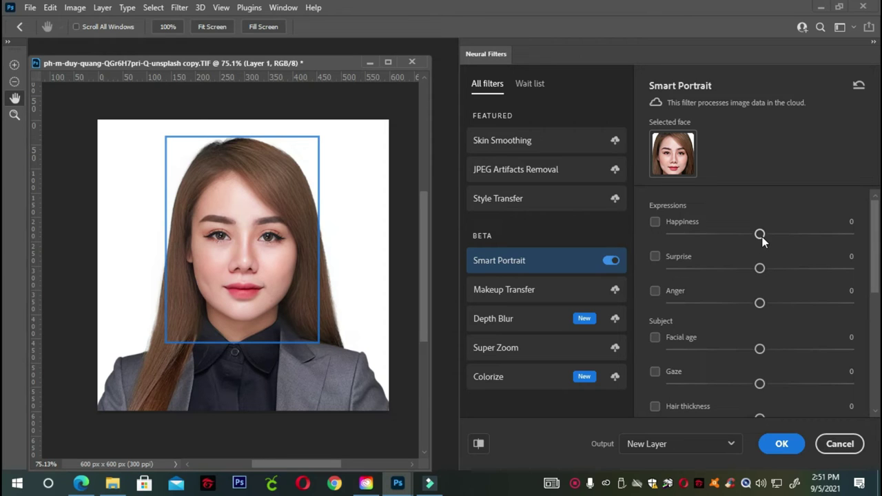
left_click_drag(759, 235, 768, 234)
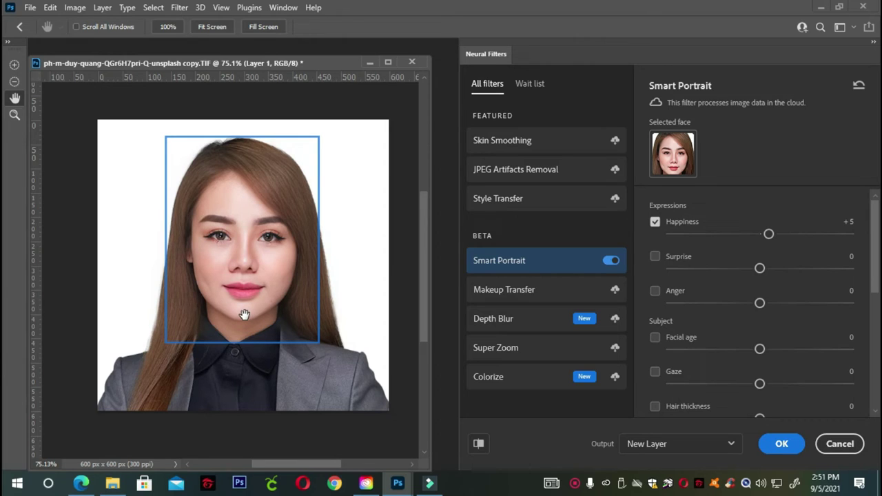
left_click(478, 444)
left_click(780, 443)
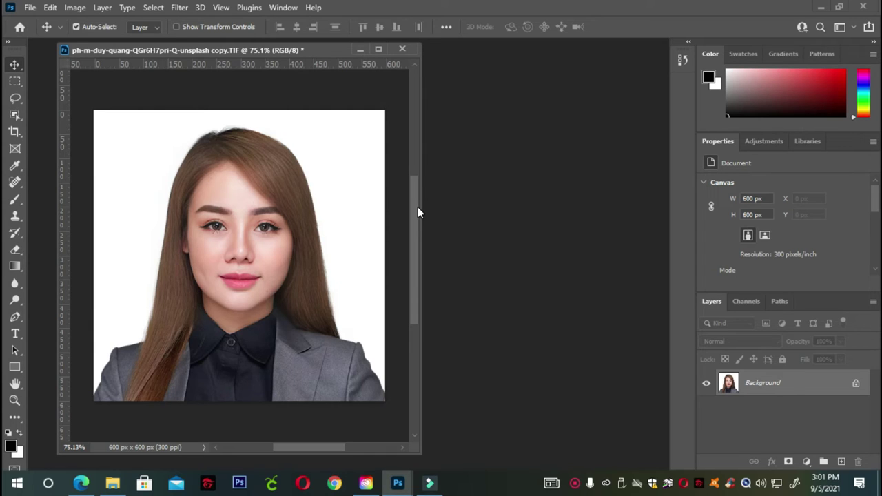
Step: Duplicate the portrait document from the title-bar menu
left_click_drag(310, 50, 310, 59)
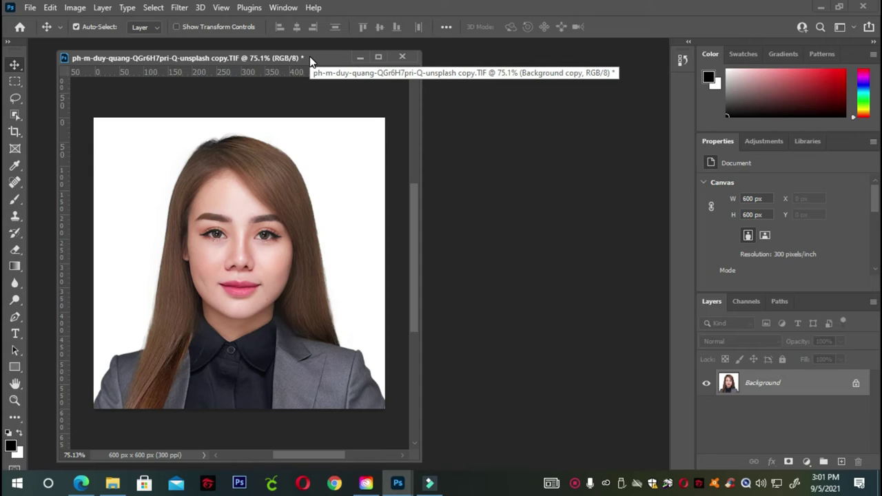
right_click(321, 56)
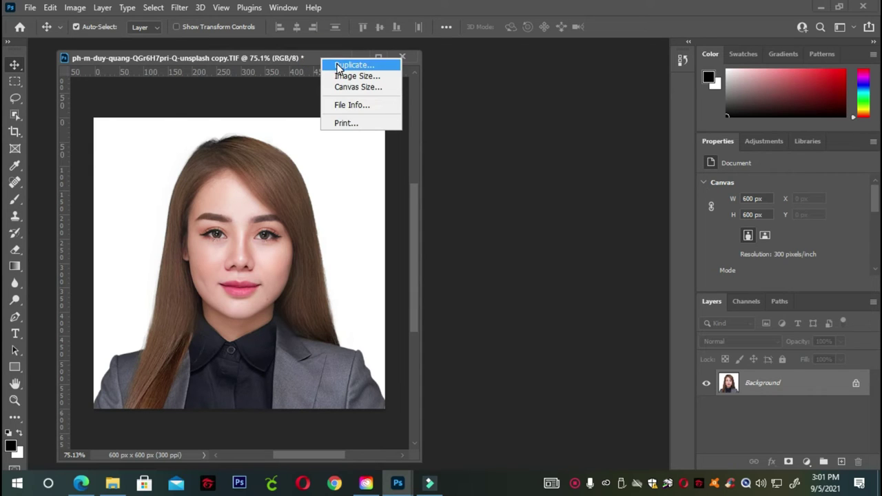
left_click(298, 61)
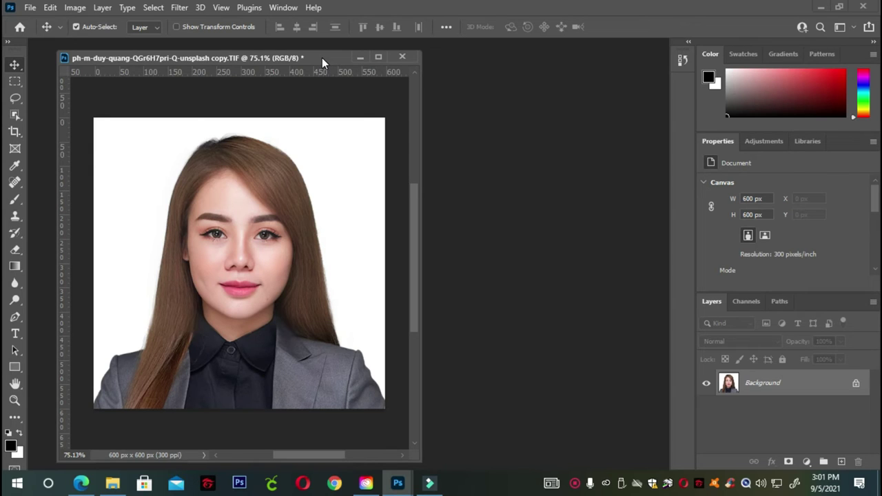
right_click(321, 57)
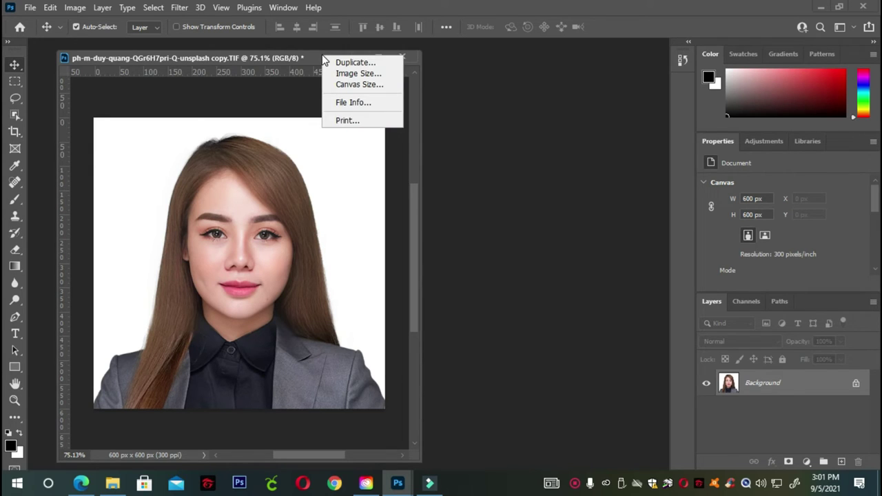
left_click(315, 53)
right_click(318, 55)
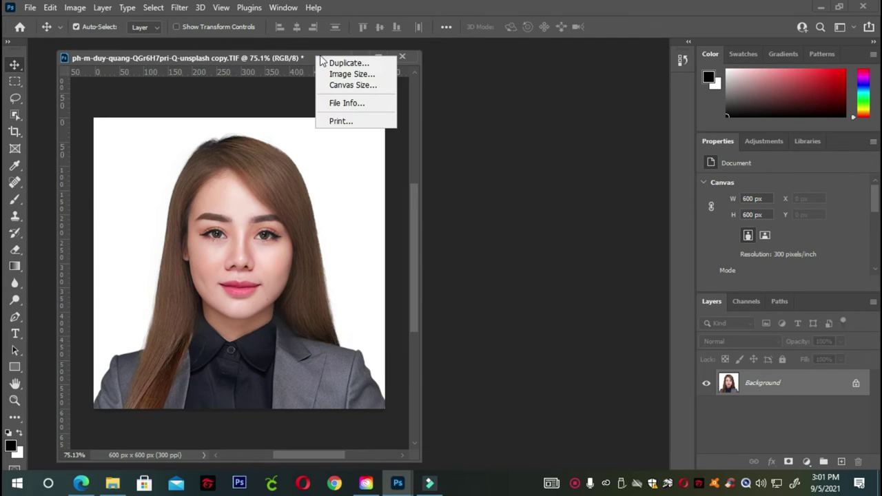
left_click(312, 52)
right_click(327, 57)
left_click(338, 63)
left_click(544, 145)
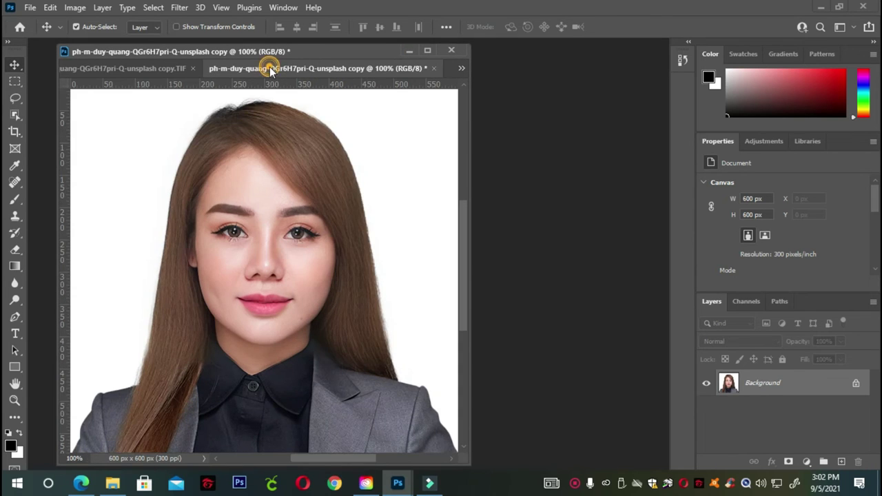
Step: Float the duplicate into its own window, minimize it, and reposition the original TIF window
mouse_move(269, 66)
left_mouse_down()
mouse_move(441, 17)
mouse_move(396, 22)
mouse_move(394, 10)
left_mouse_up()
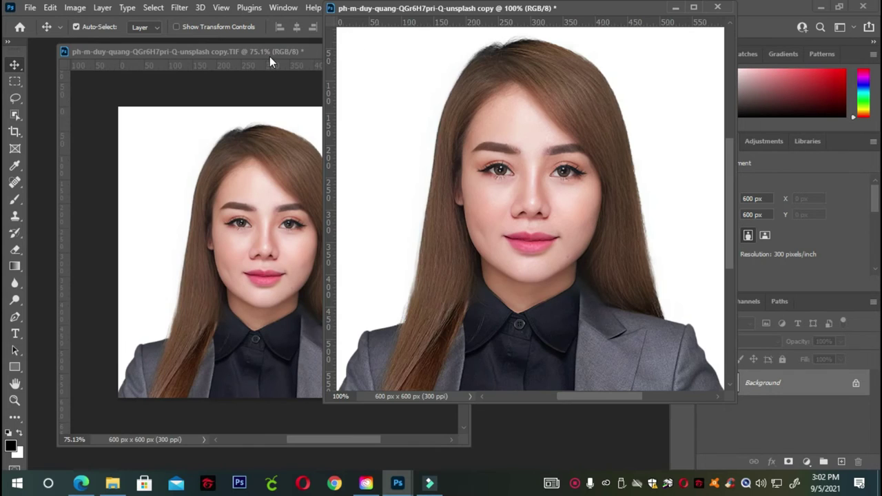
left_click_drag(270, 57, 255, 72)
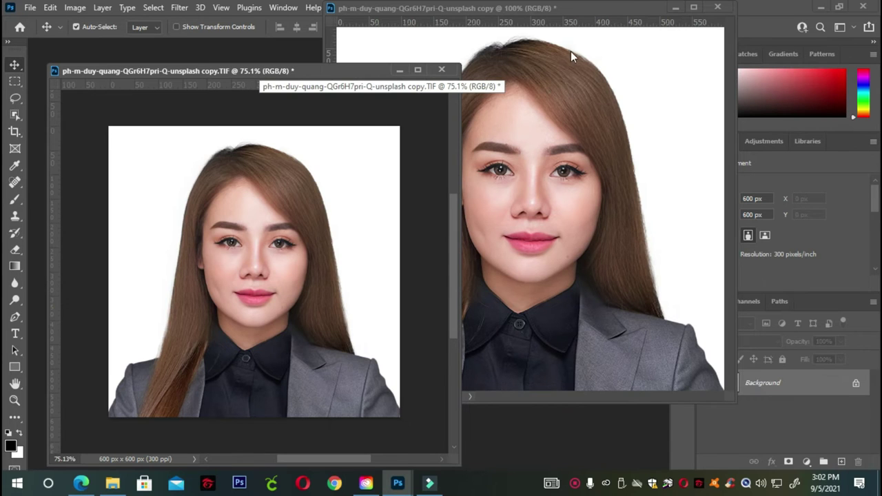
left_click(566, 10)
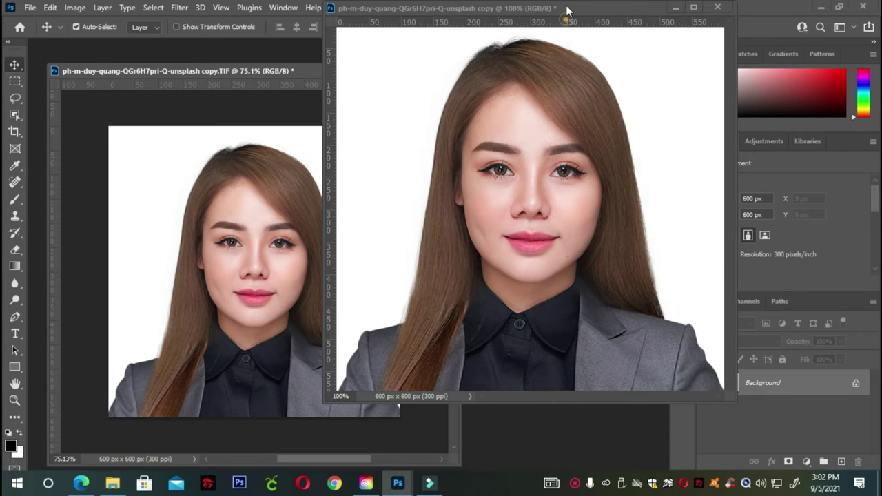
left_click(676, 10)
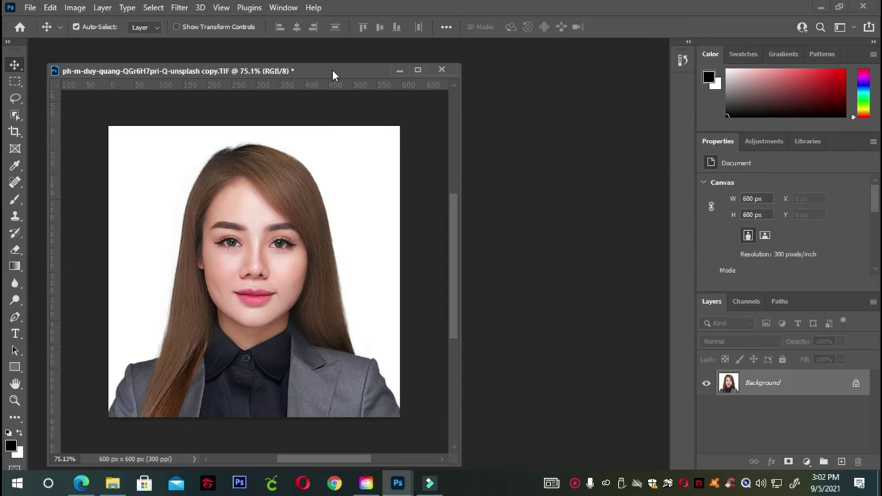
left_click_drag(334, 75, 363, 64)
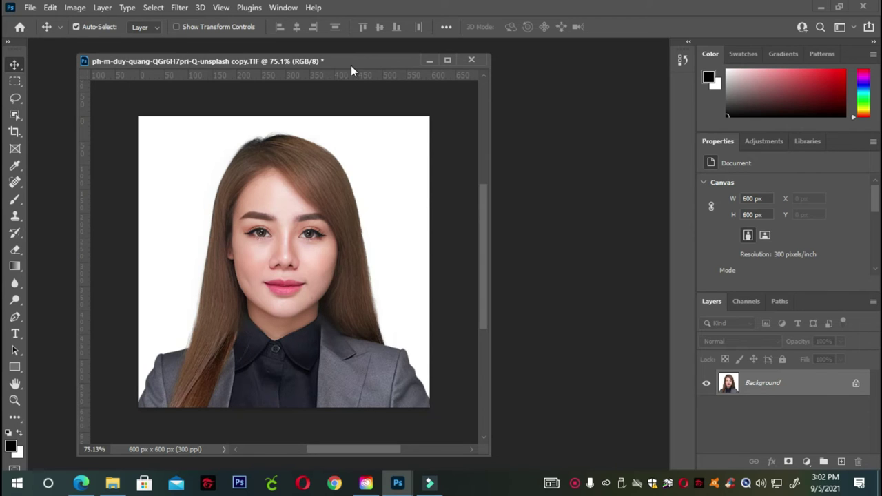
left_click_drag(350, 65, 352, 69)
Step: Resize the TIF portrait to 1 × 1 inch at 300 ppi (300×300 px) via Image Size
right_click(352, 63)
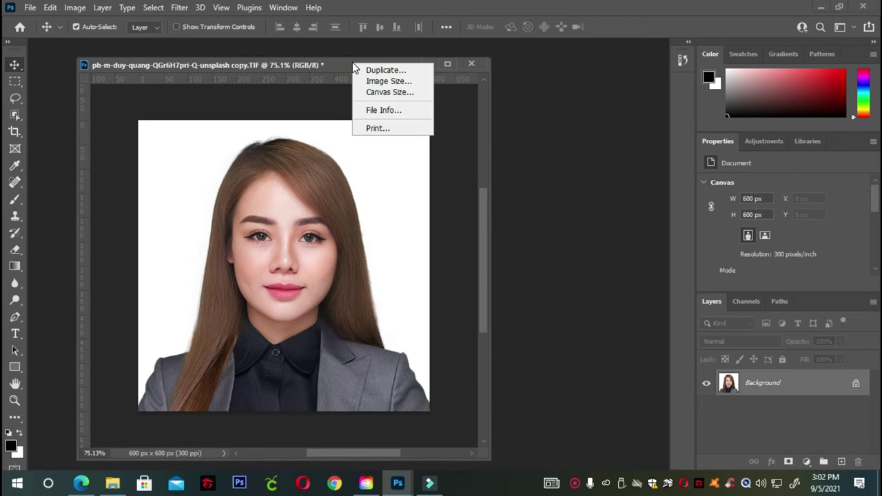
left_click(334, 62)
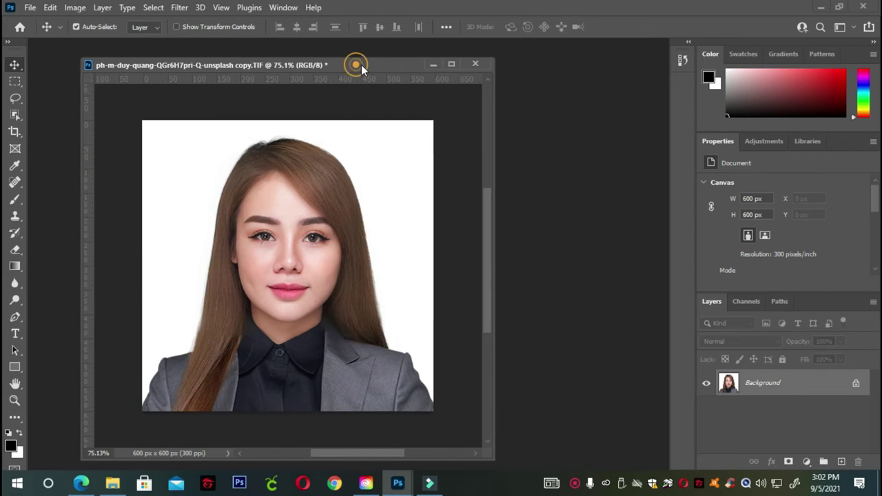
left_click_drag(357, 65, 365, 65)
right_click(365, 63)
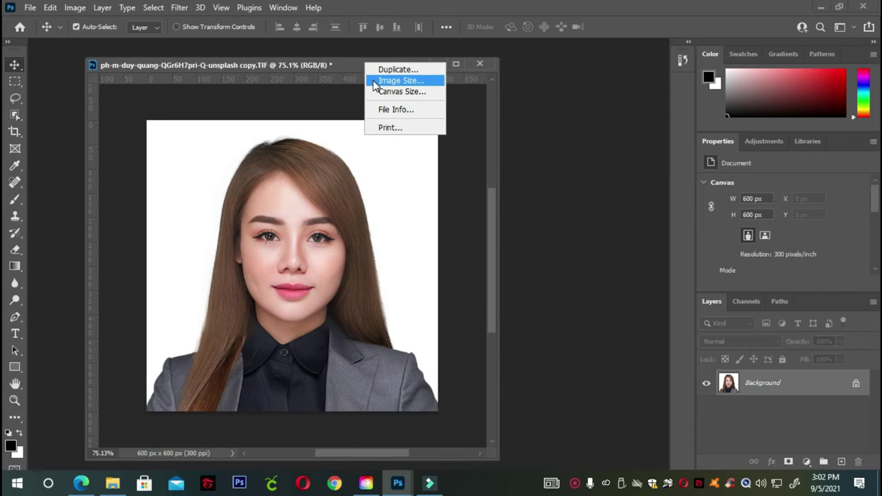
left_click(375, 82)
double_click(521, 145)
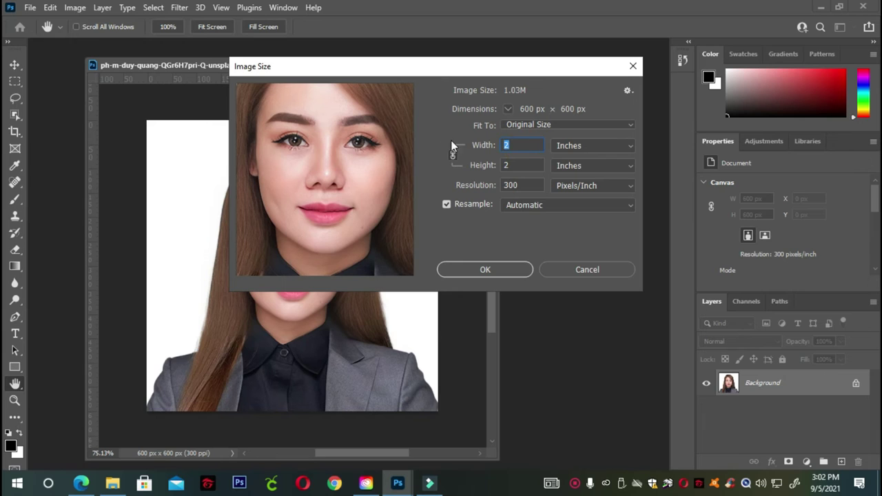
double_click(523, 145)
type("1")
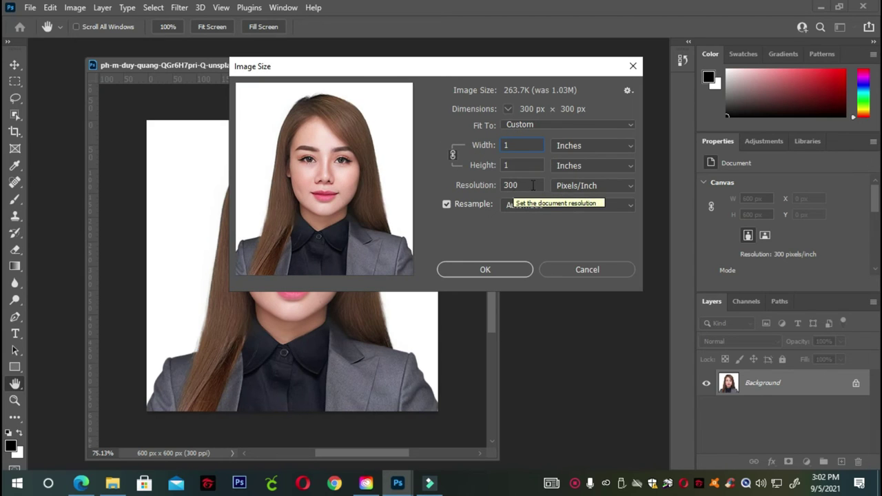
left_click(496, 269)
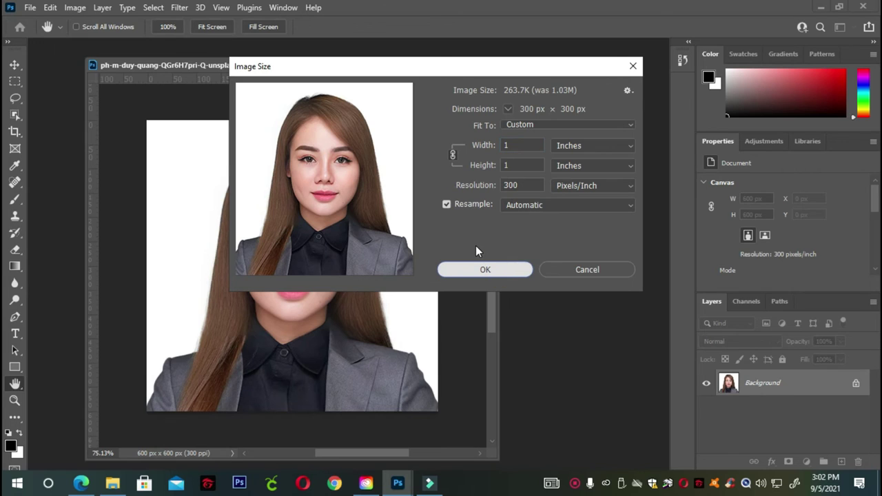
left_click(478, 272)
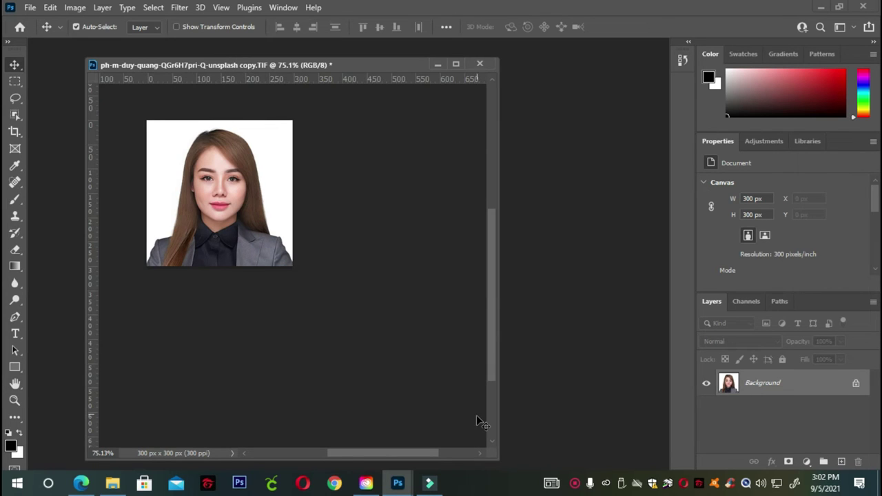
Step: Shrink the TIF window, then restore the 600×600 px duplicate to an enlarged window at upper left
mouse_move(496, 456)
left_mouse_down()
mouse_move(335, 369)
mouse_move(332, 351)
left_mouse_up()
scroll(236, 230, "up", 3)
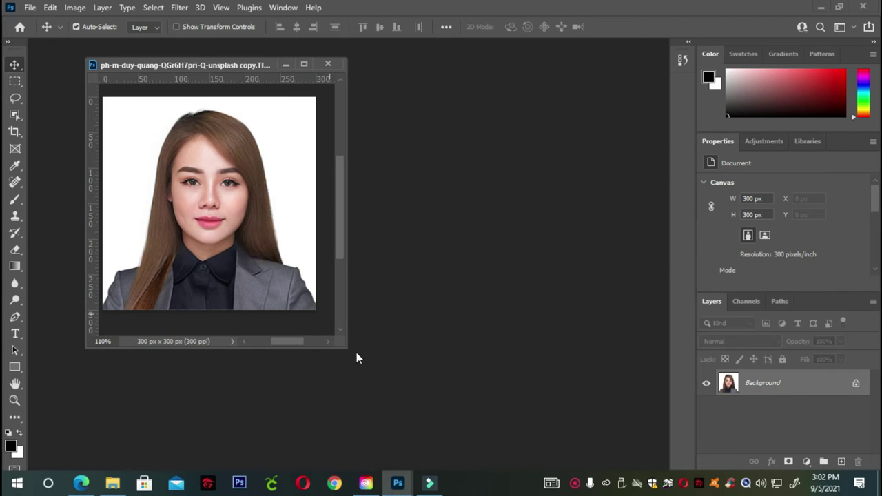
mouse_move(398, 483)
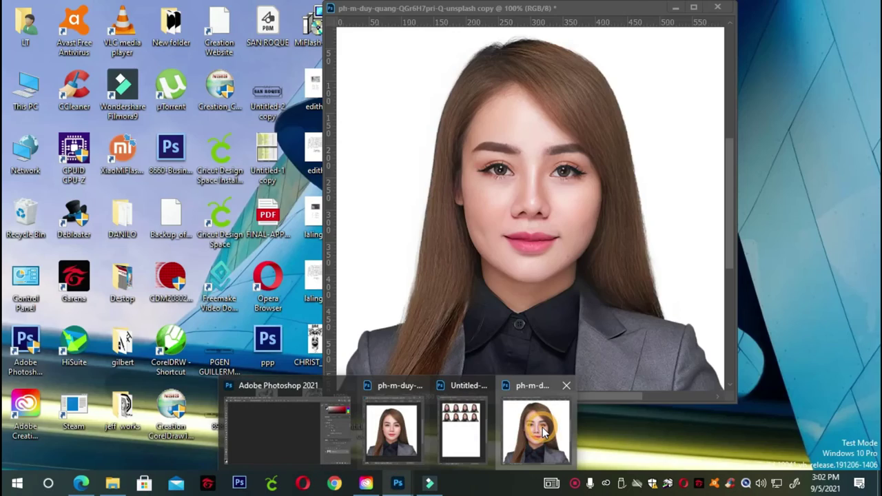
left_click(536, 432)
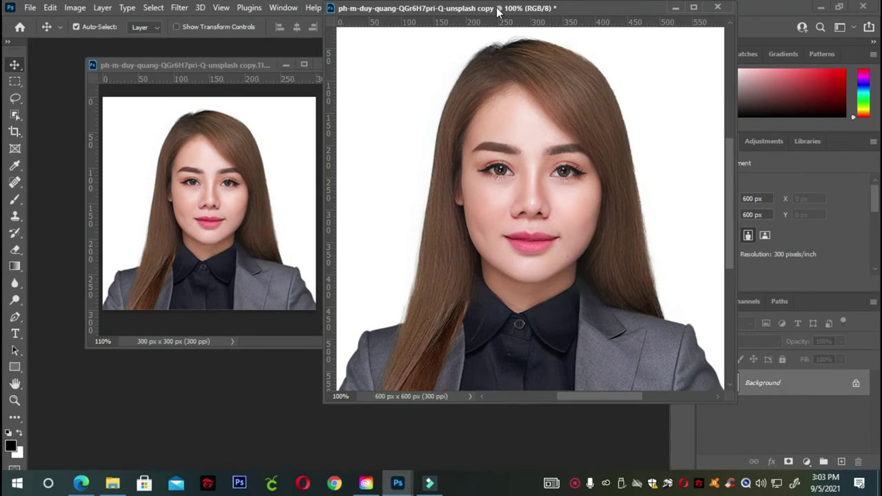
left_click_drag(499, 12, 266, 56)
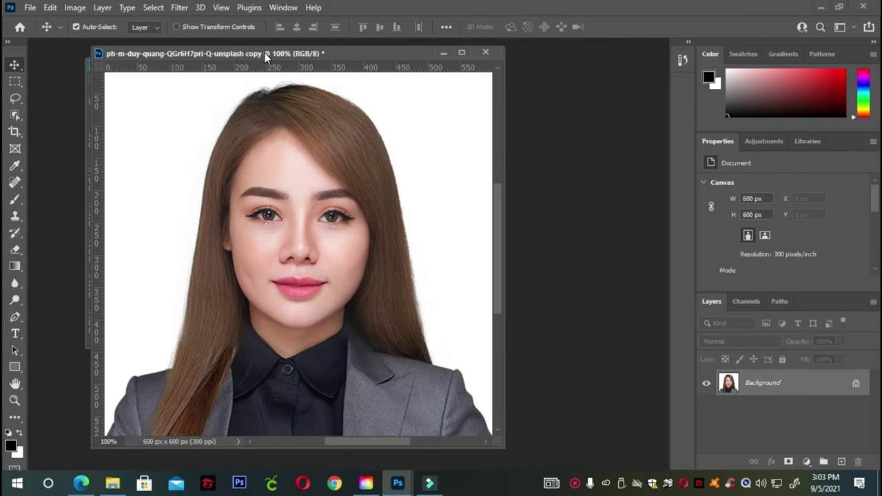
left_click(501, 447)
left_click_drag(502, 448, 520, 464)
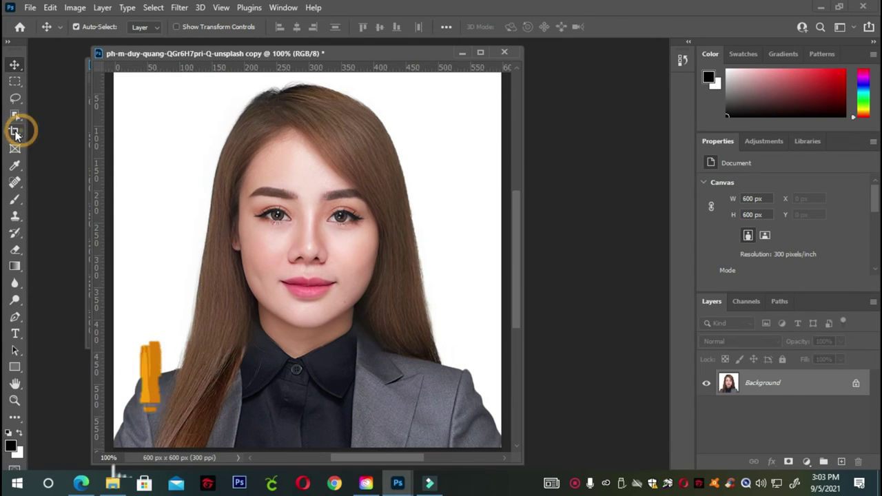
Step: Crop the duplicate portrait to a 1.37 : 1.77 ratio, giving 464×600 px
left_click(15, 132)
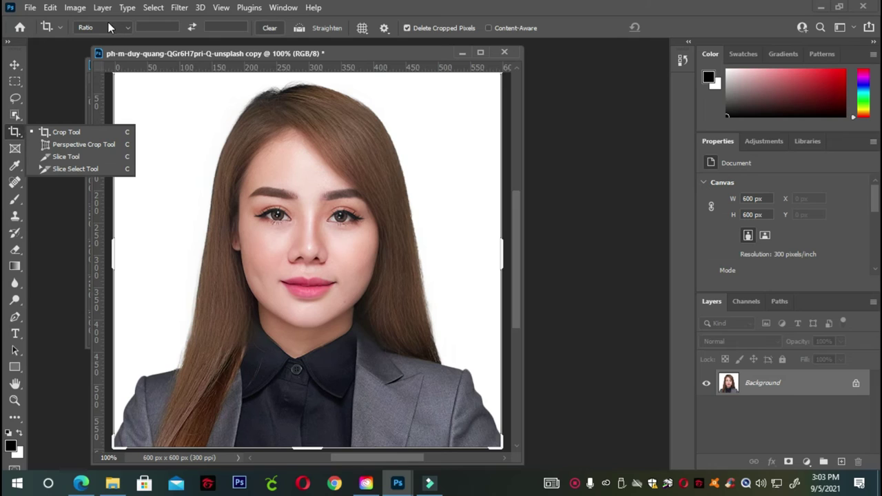
left_click(147, 27)
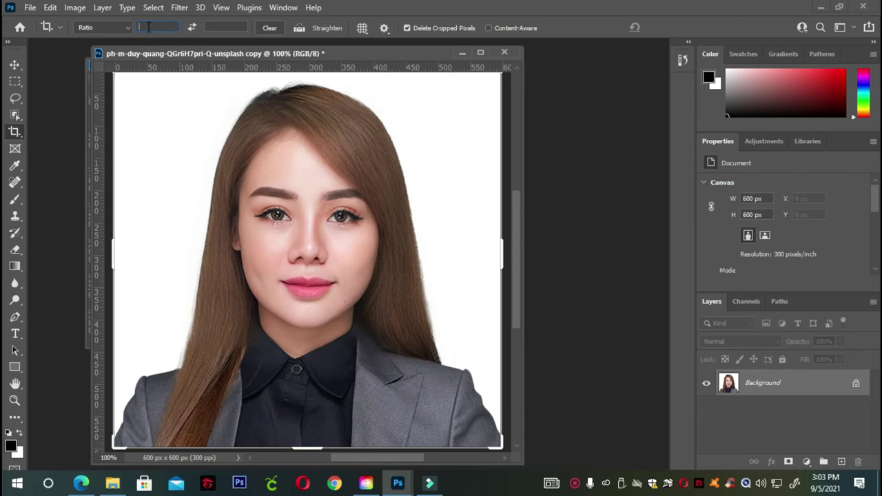
right_click(16, 131)
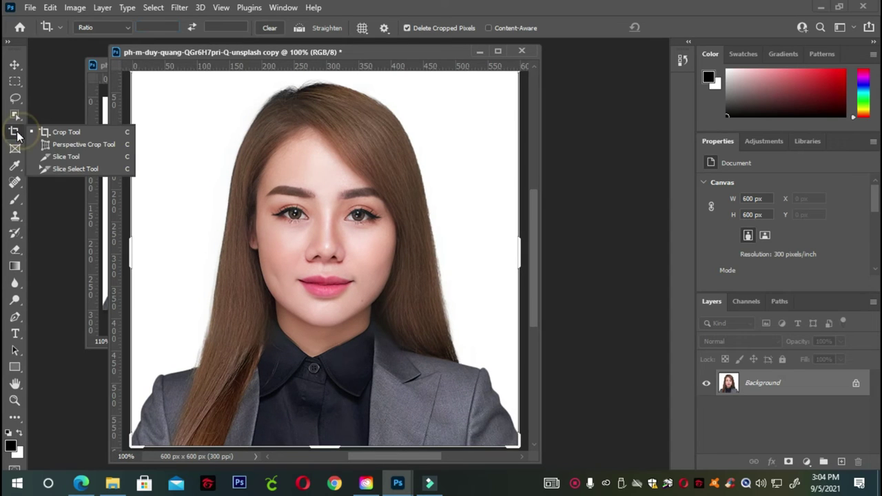
left_click(138, 27)
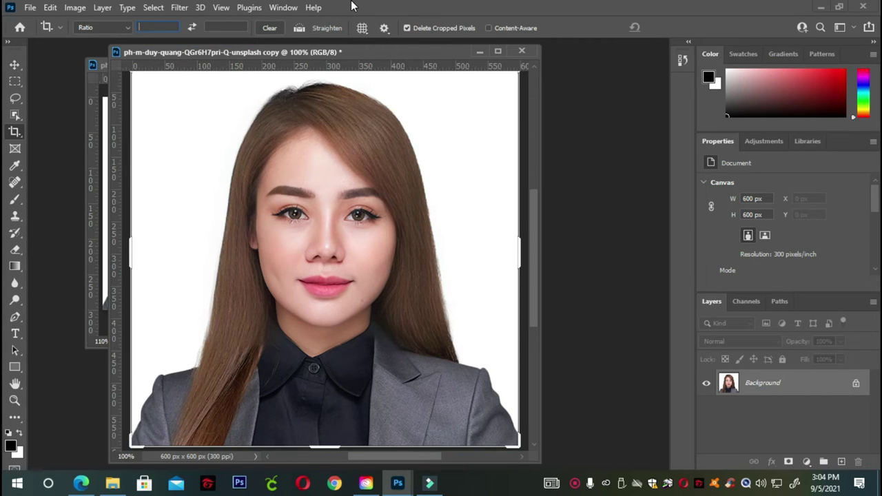
type("1.37")
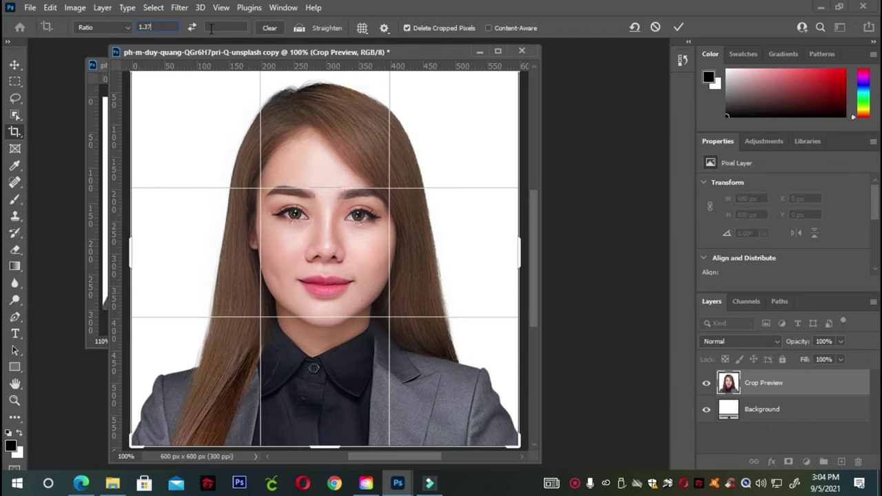
left_click(211, 27)
type("1")
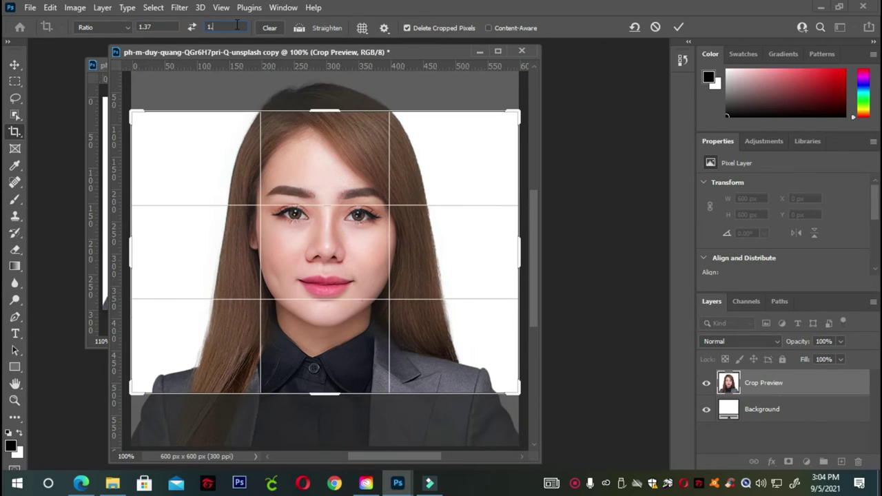
type(".77")
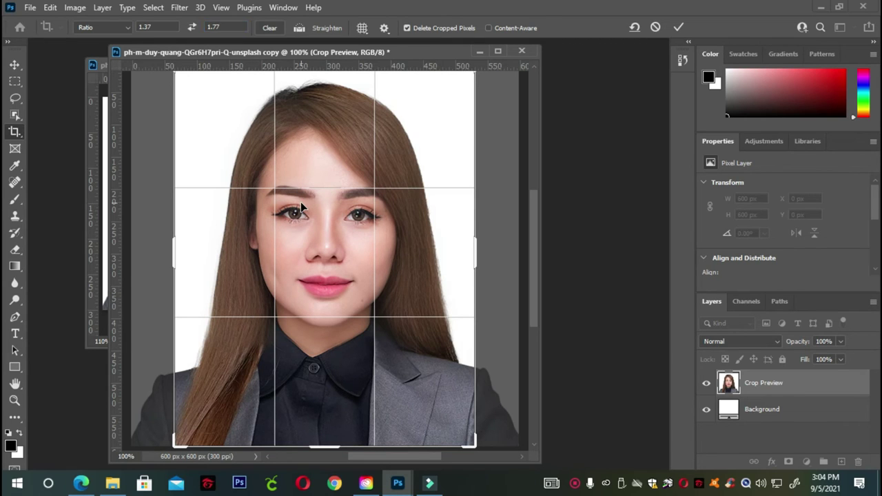
key("Return")
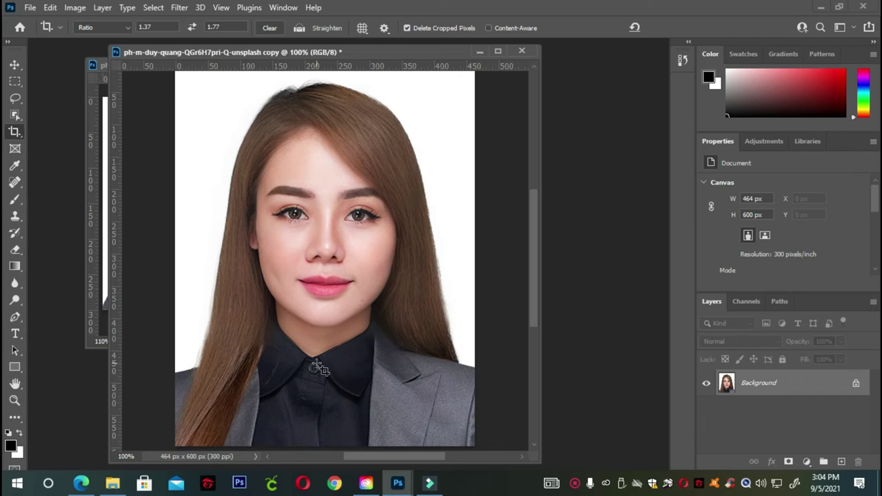
Step: Select the right shoulder down to the bottom-right corner and copy it to a new Layer 1
key("m")
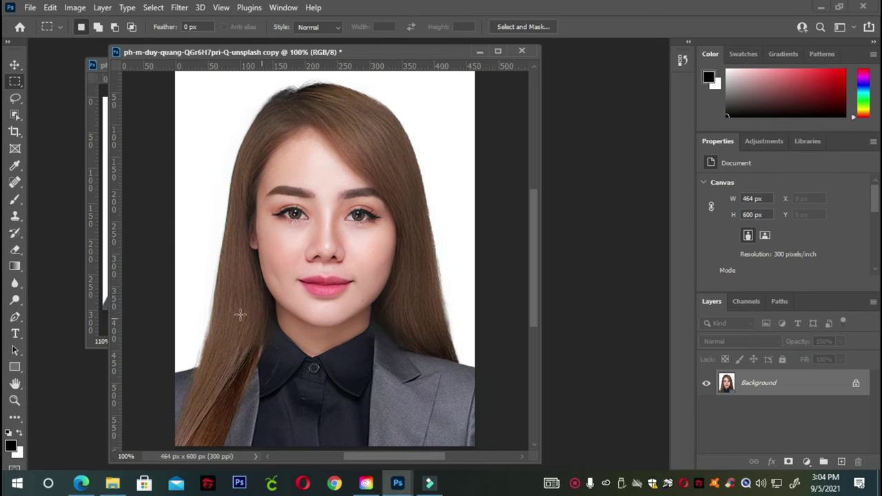
mouse_move(173, 290)
left_mouse_down()
mouse_move(227, 332)
mouse_move(286, 443)
mouse_move(280, 425)
left_mouse_up()
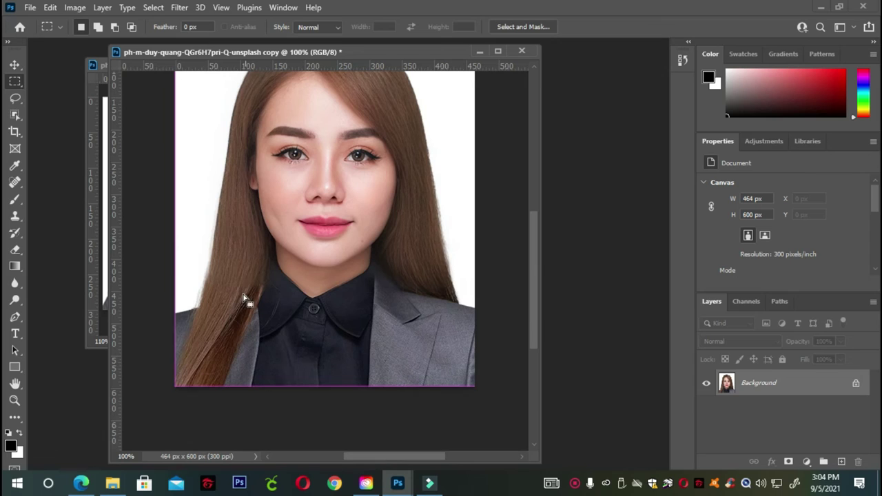
left_click(349, 305)
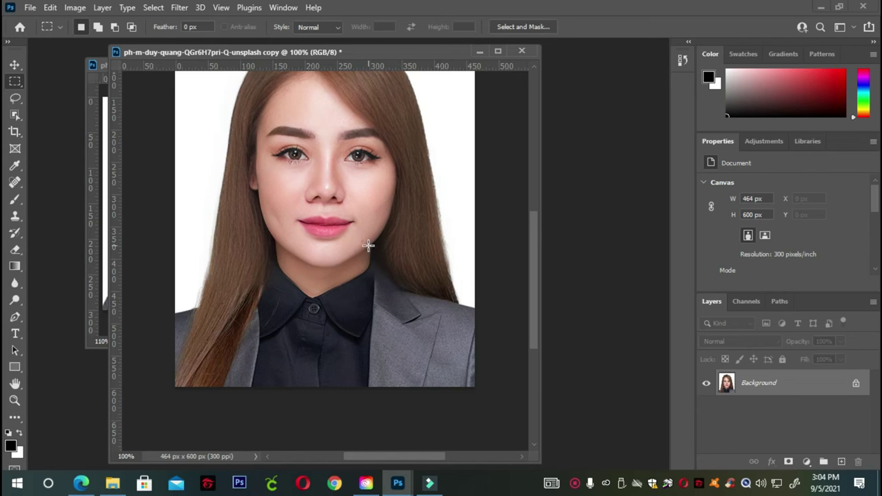
mouse_move(366, 243)
left_mouse_down()
mouse_move(482, 416)
mouse_move(498, 423)
left_mouse_up()
left_click(356, 262)
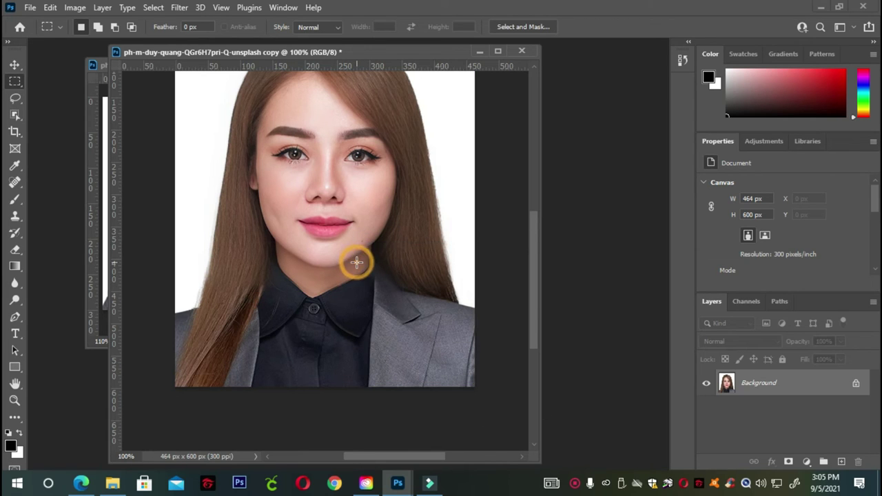
left_click_drag(356, 259, 489, 406)
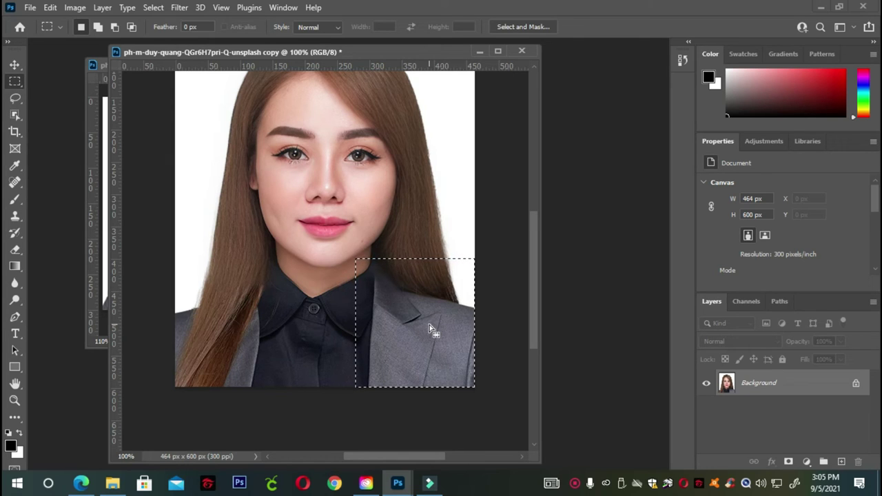
key("ctrl+j")
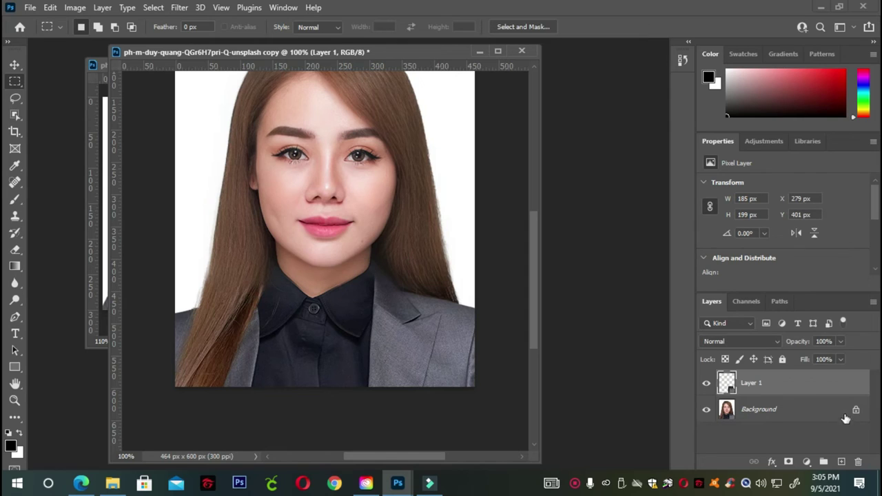
Step: Flip the Layer 1 shoulder patch horizontally and move it onto the lower-left corner
left_click(764, 385)
key("ctrl+t")
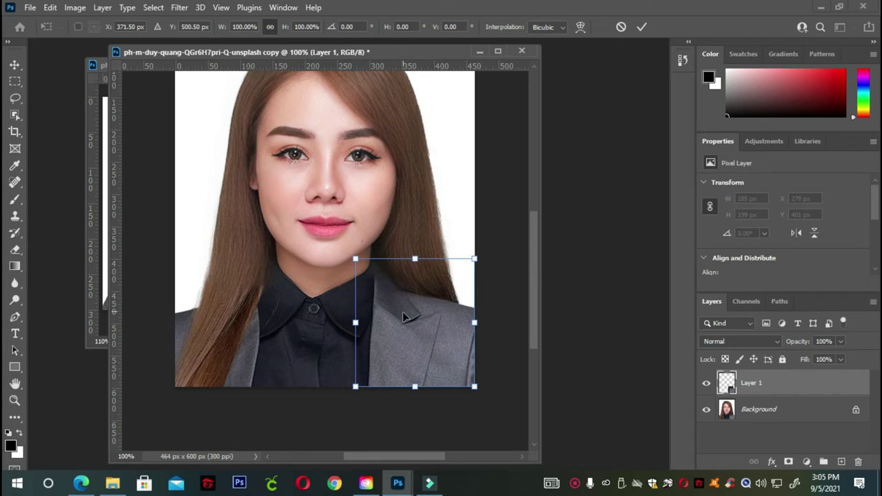
right_click(406, 294)
left_click(407, 290)
right_click(402, 292)
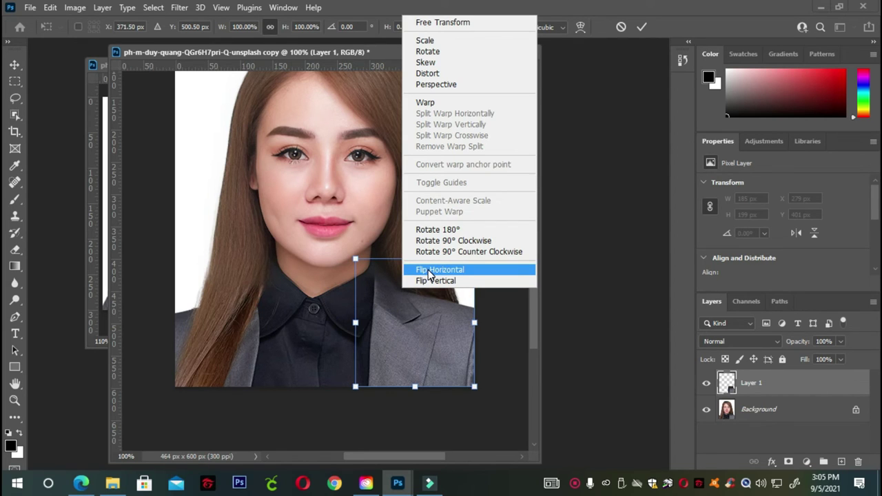
left_click(429, 271)
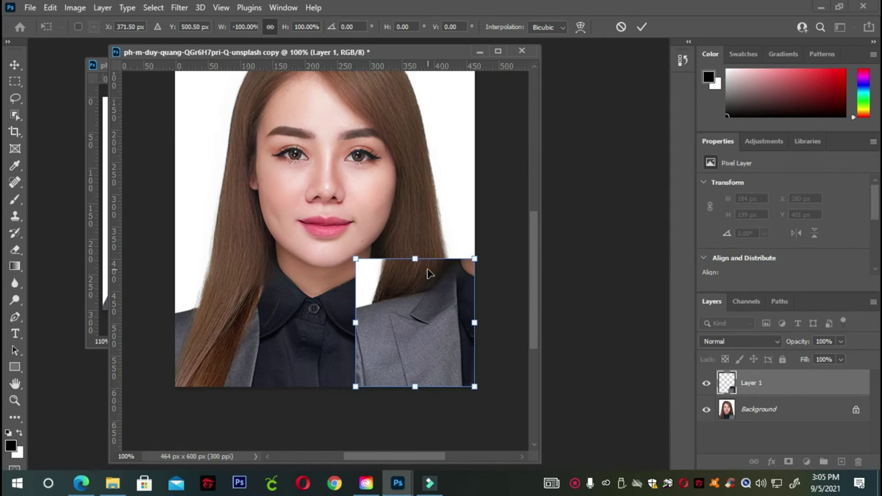
left_click_drag(440, 336, 264, 335)
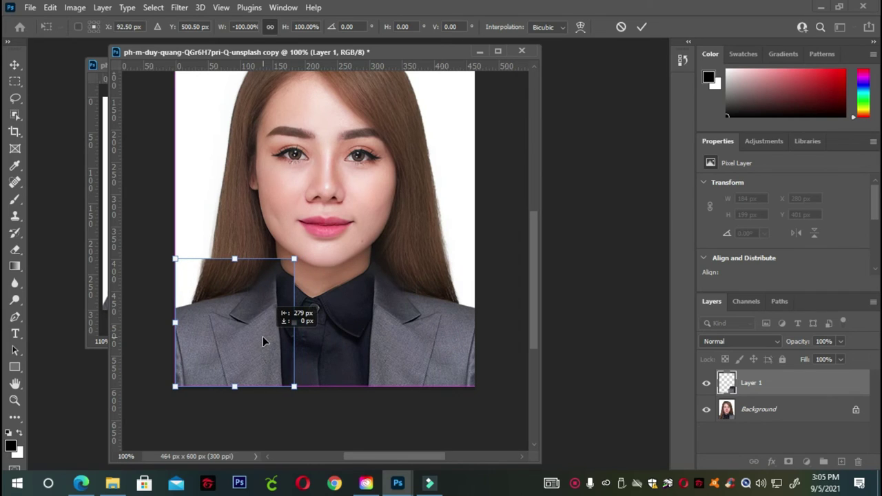
left_click_drag(263, 337, 263, 336)
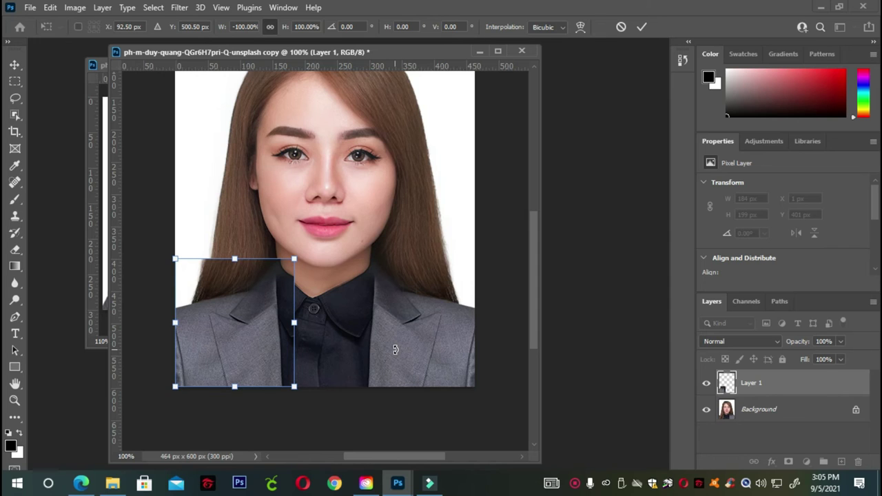
key("Return")
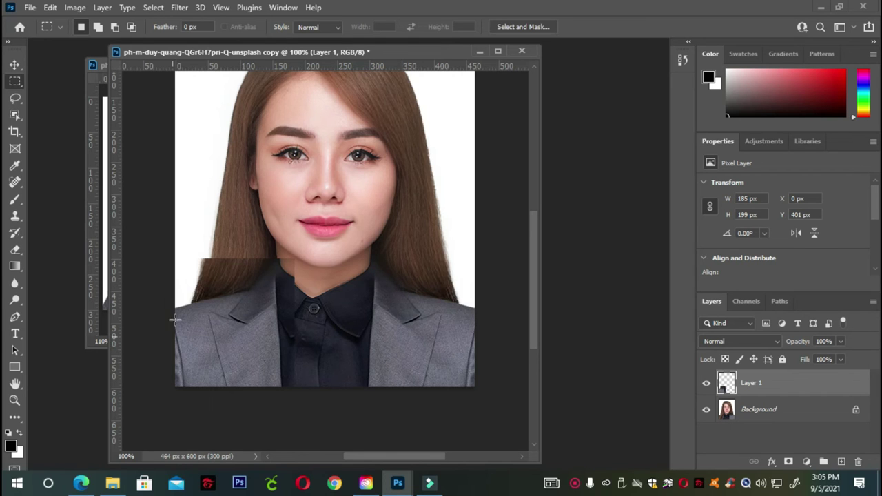
Step: Select the Eraser tool and raise its brush hardness to 94%
scroll(228, 279, "up", 4)
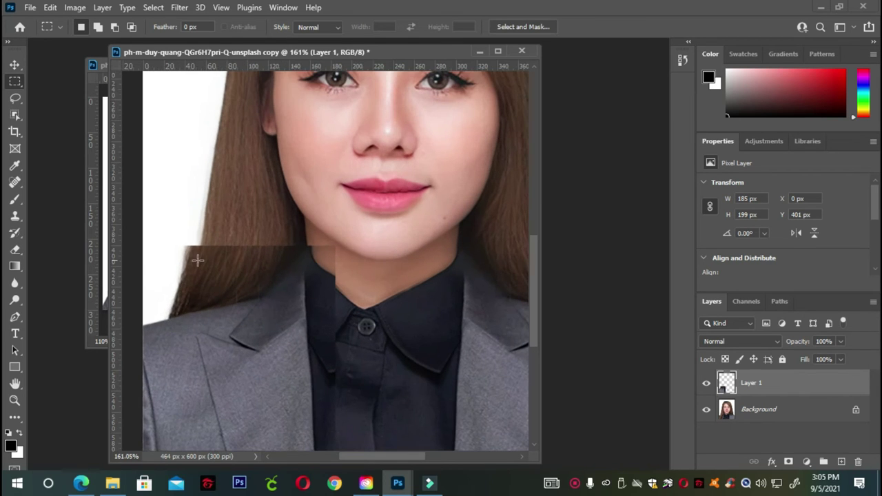
scroll(230, 284, "down", 3)
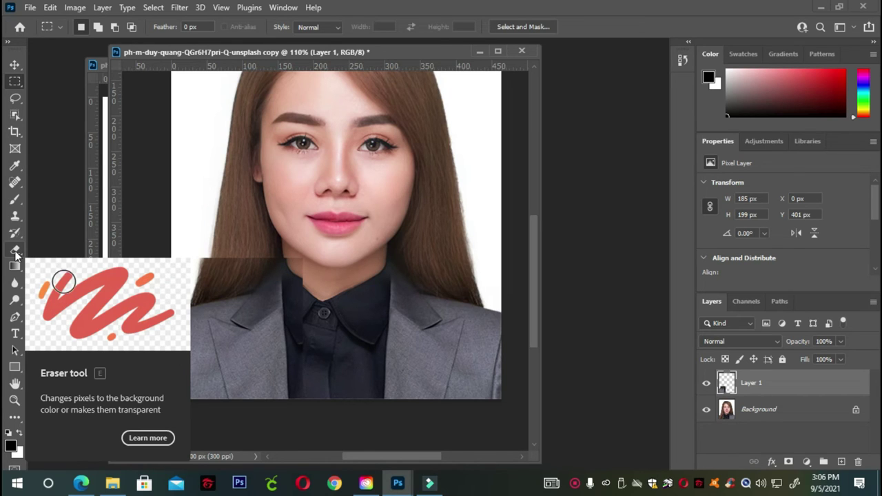
left_click(17, 251)
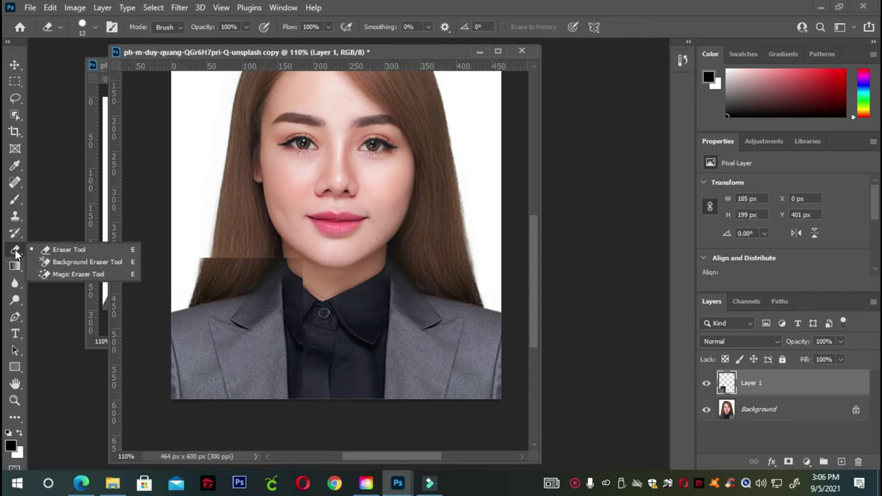
right_click(318, 257)
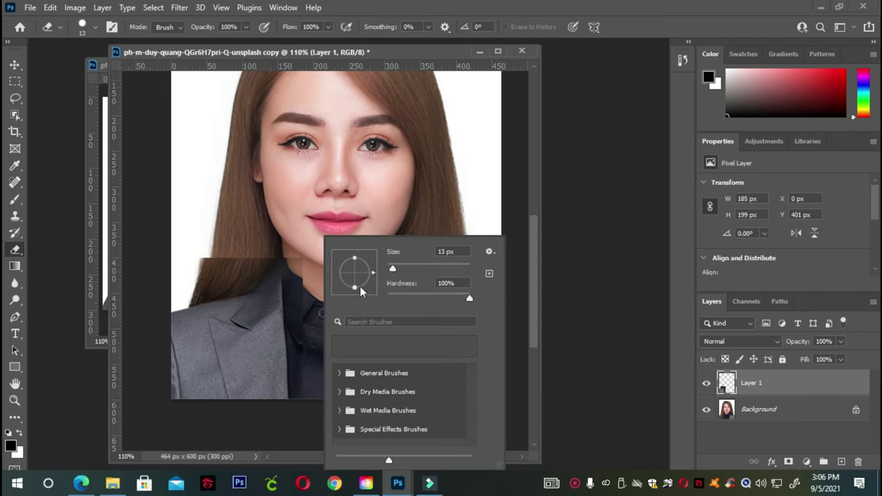
left_click(262, 204)
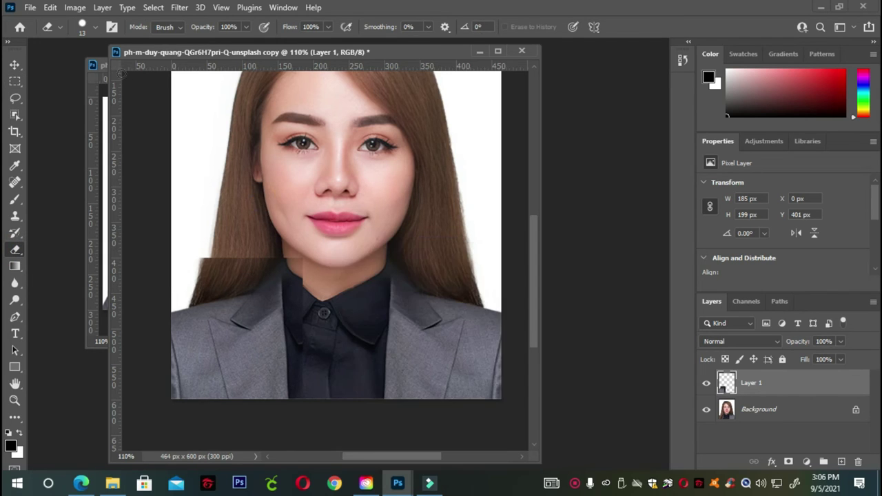
left_click(95, 27)
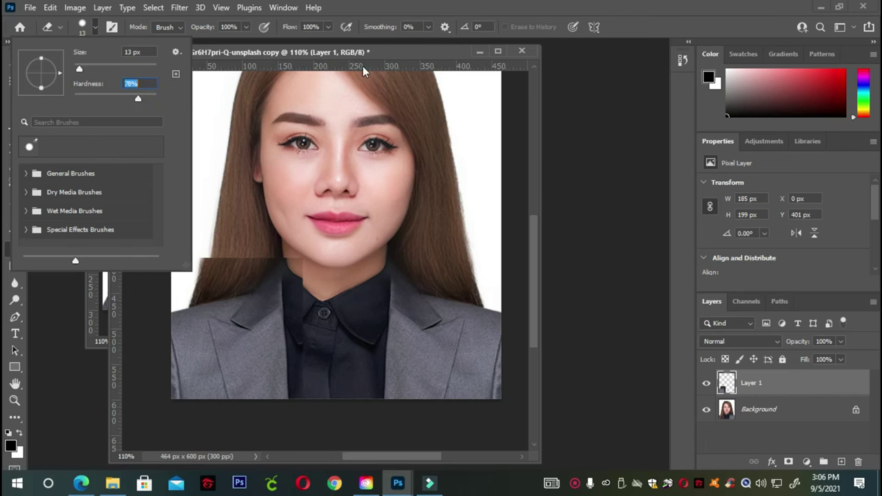
key("Return")
right_click(355, 242)
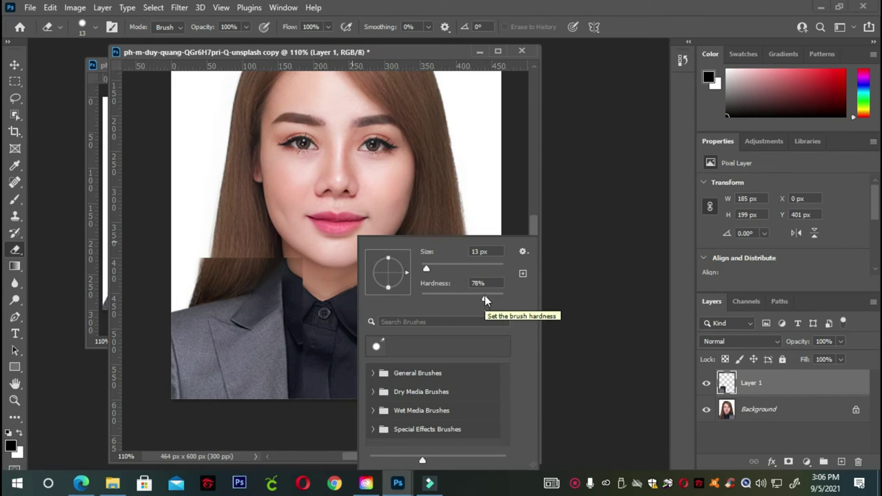
left_click_drag(485, 295, 493, 297)
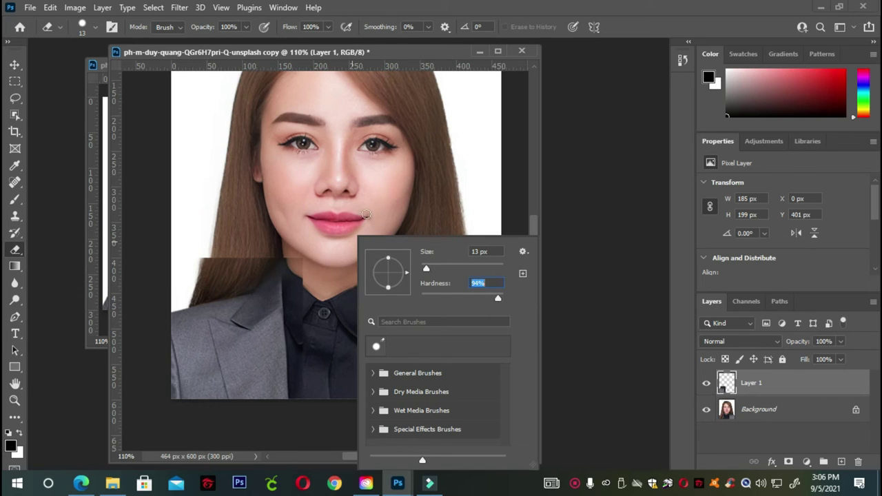
key("Return")
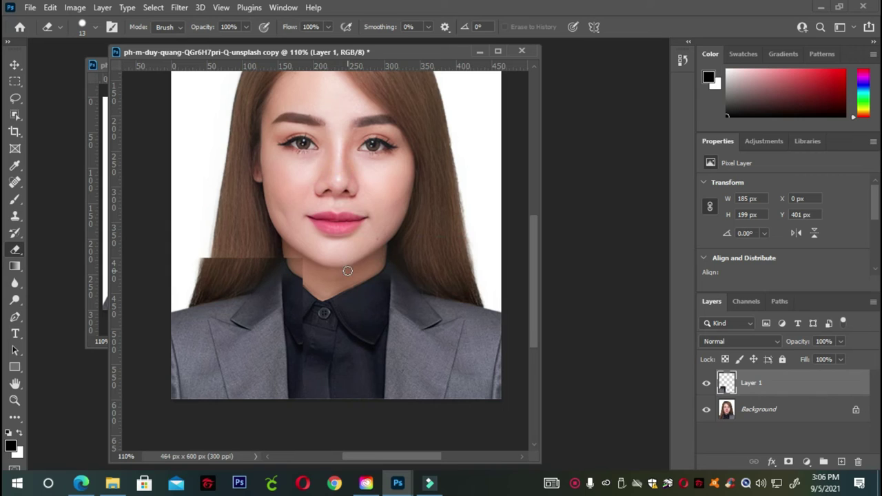
Step: Enlarge the eraser brush to about 56 px and soften its hardness to 22%
key("bracketright")
key("bracketright")
key("bracketright")
key("bracketright")
left_click(93, 27)
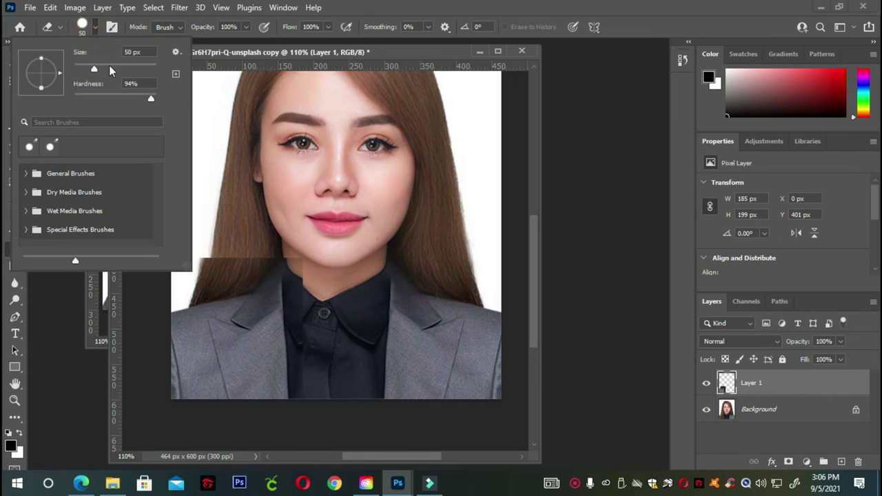
mouse_move(93, 68)
left_mouse_down()
mouse_move(120, 73)
mouse_move(80, 75)
mouse_move(111, 74)
mouse_move(97, 71)
left_mouse_up()
left_click(414, 46)
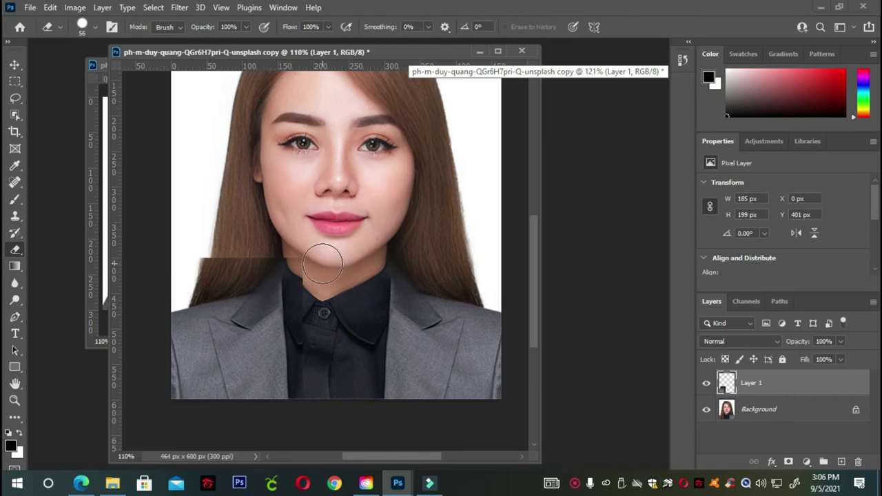
right_click(310, 224)
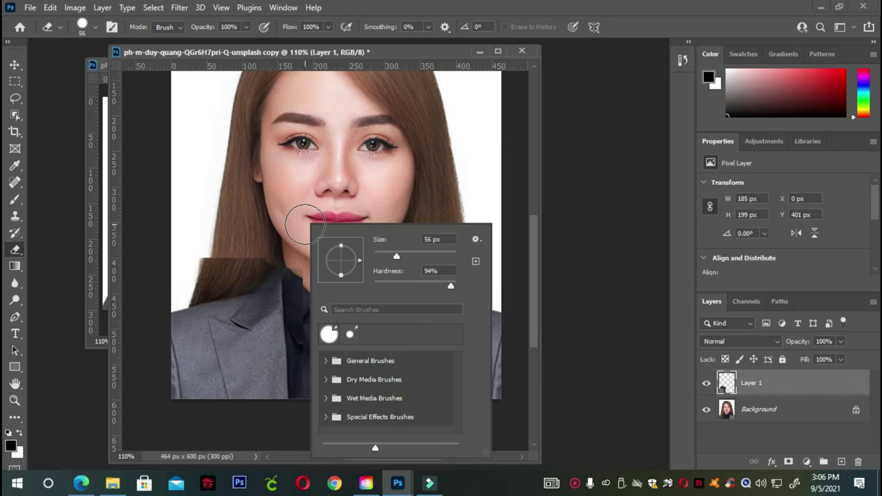
left_click_drag(440, 288, 424, 289)
key("Return")
Step: Erase the patch's hard edge near the chin and neck
left_click_drag(309, 264, 234, 248)
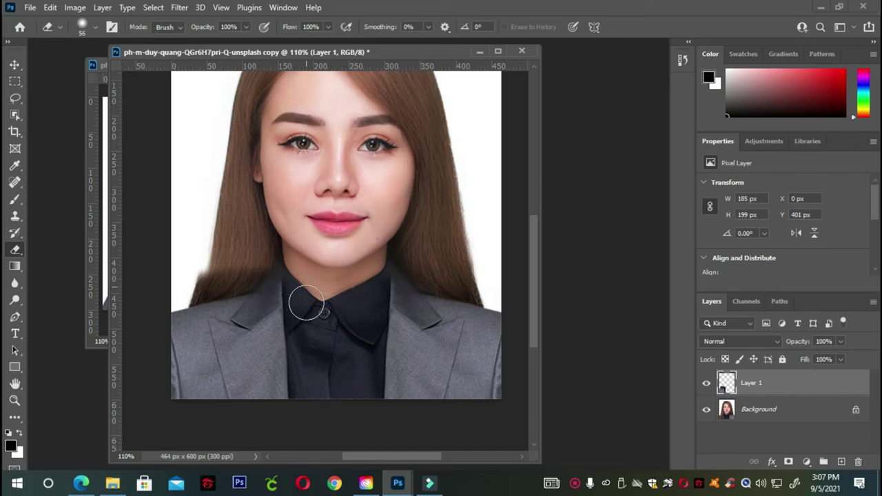
left_click_drag(309, 299, 316, 256)
left_click(316, 262)
key("bracketleft")
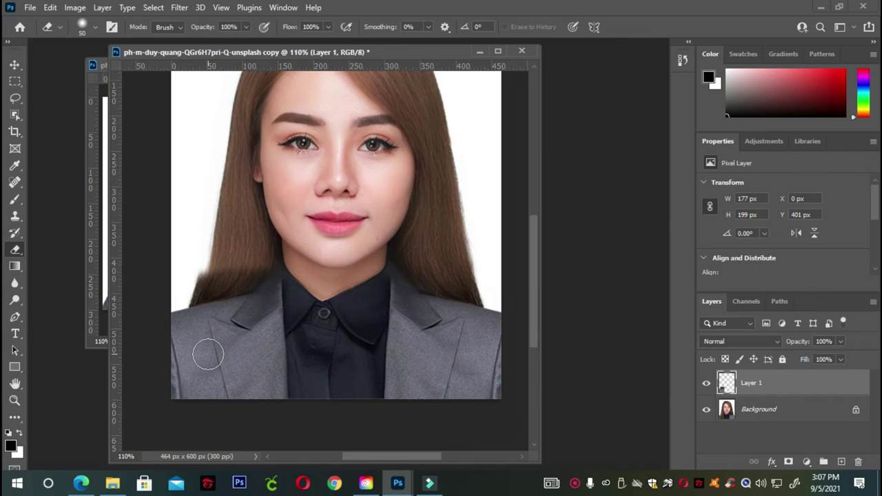
Step: Reduce the eraser size and erase along the left hair edge over the shoulder
scroll(232, 295, "up", 5, "alt")
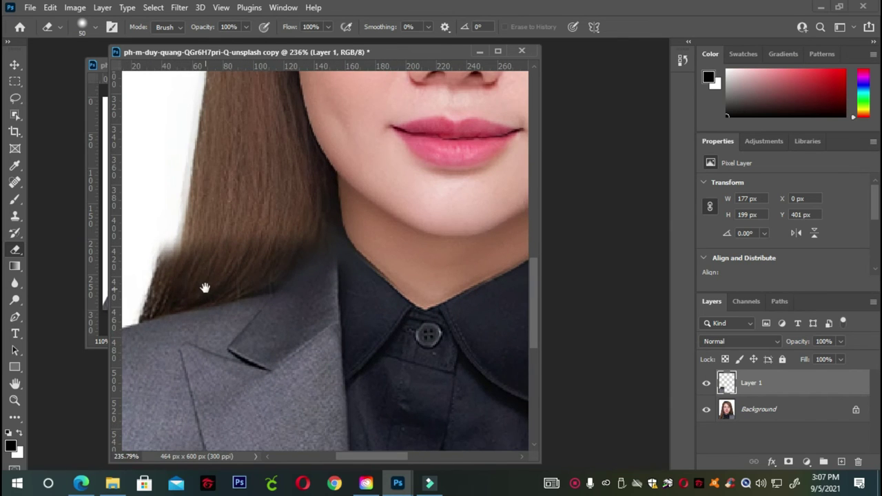
scroll(207, 291, "up", 1, "alt")
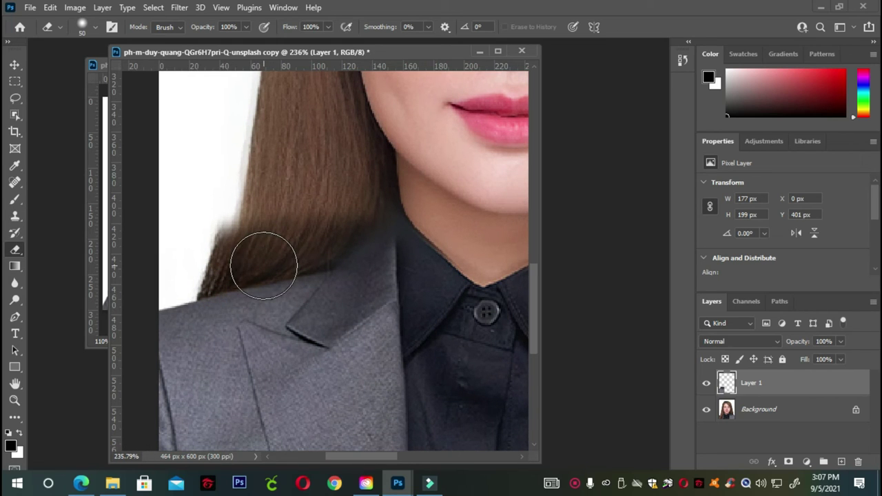
right_click(263, 266)
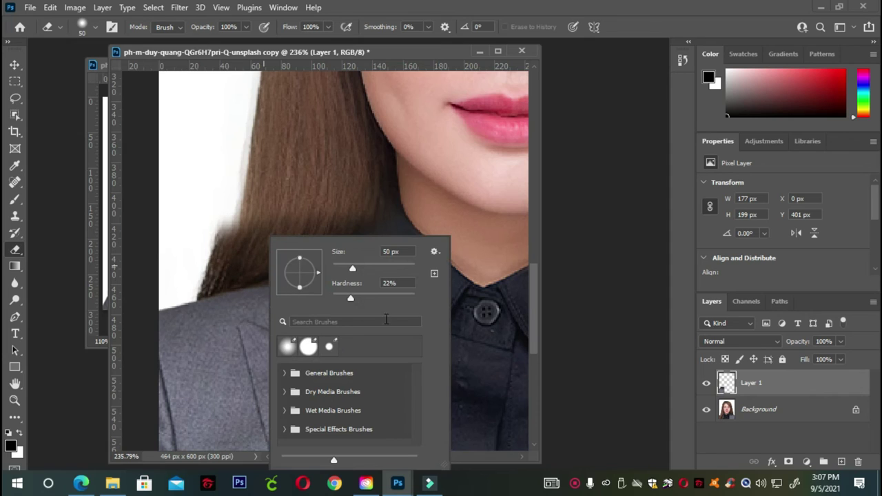
left_click_drag(352, 270, 341, 268)
left_click(381, 51)
mouse_move(323, 213)
left_mouse_down()
mouse_move(238, 235)
mouse_move(202, 282)
mouse_move(363, 216)
mouse_move(336, 249)
mouse_move(200, 285)
mouse_move(335, 249)
left_mouse_up()
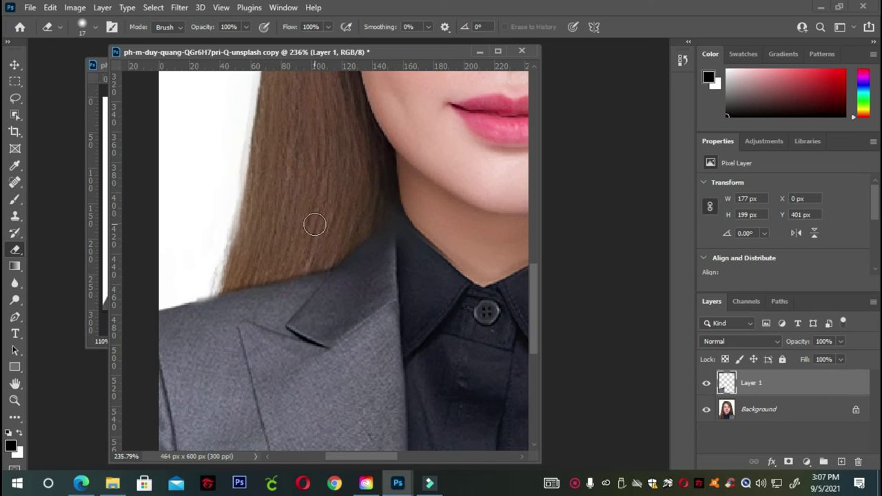
Step: Zoom out until the whole portrait fits in the window
scroll(314, 225, "down", 2)
scroll(314, 224, "down", 2)
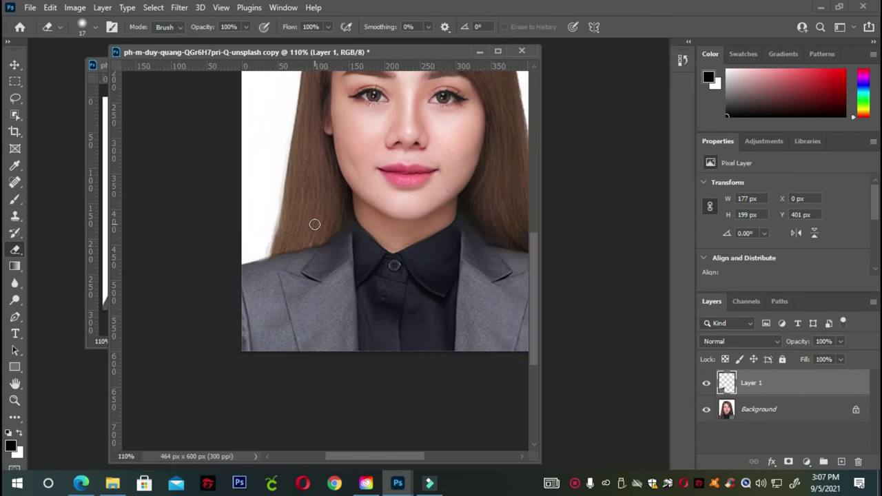
scroll(314, 225, "down", 2)
scroll(314, 225, "down", 1)
scroll(325, 234, "down", 1)
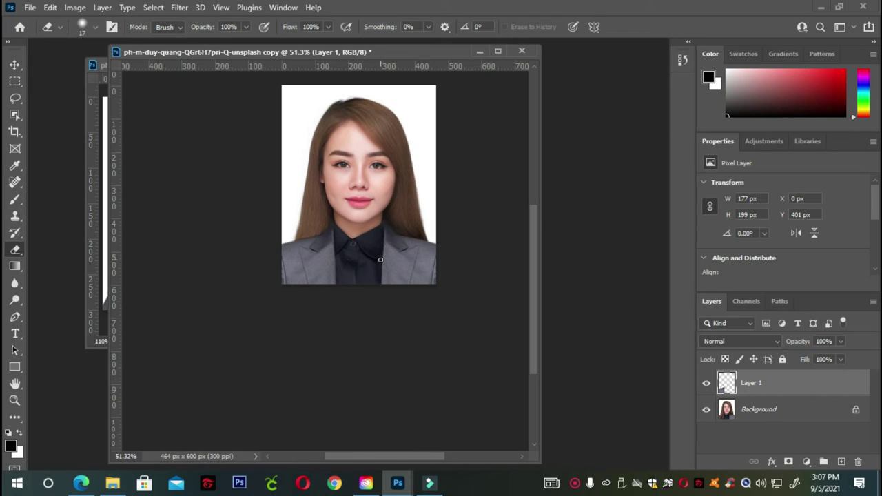
Step: Flatten the portrait's layers into a single Background layer
left_click(755, 409)
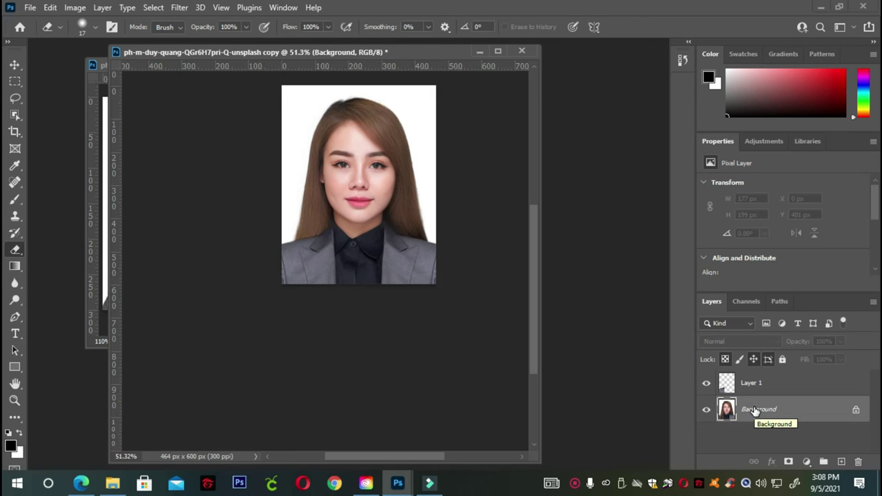
right_click(753, 406)
left_click(736, 406)
right_click(750, 409)
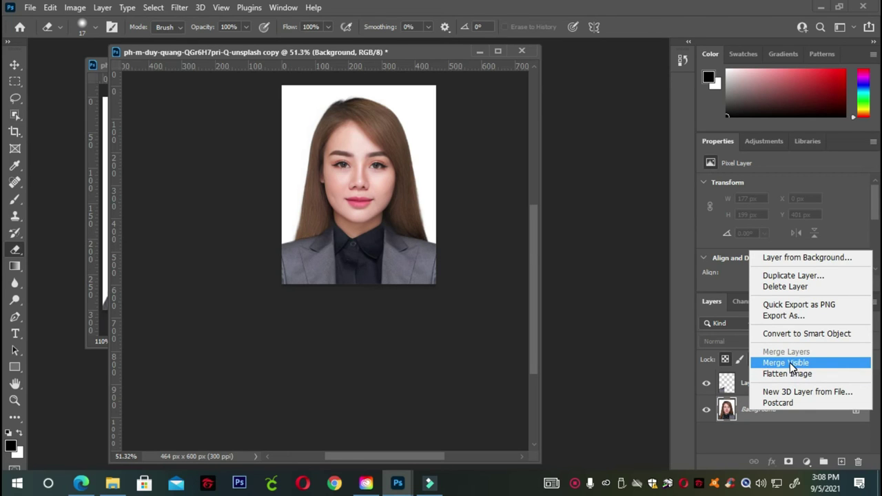
left_click(788, 374)
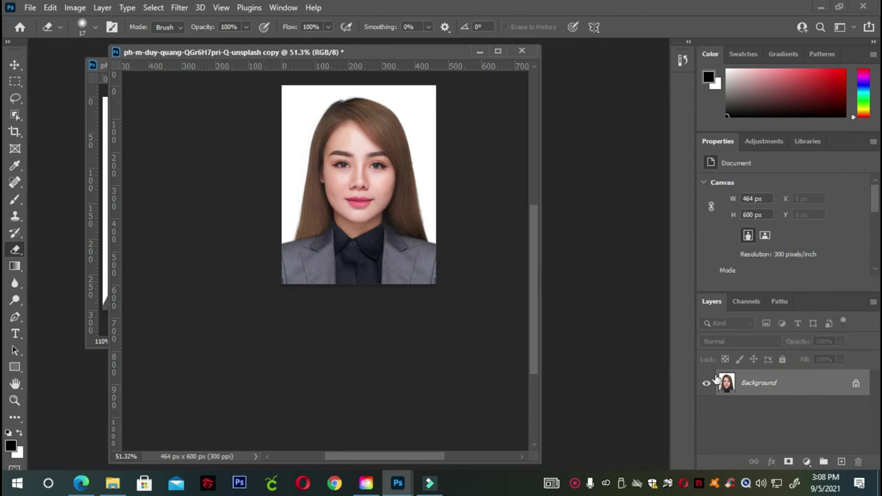
Step: Move and shrink the portrait windows so both documents are visible
left_click_drag(403, 61, 408, 131)
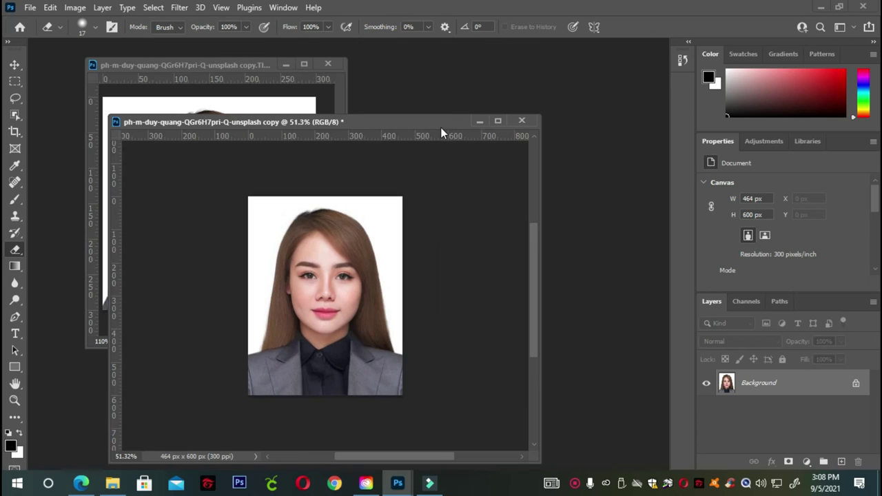
left_click_drag(466, 123, 310, 148)
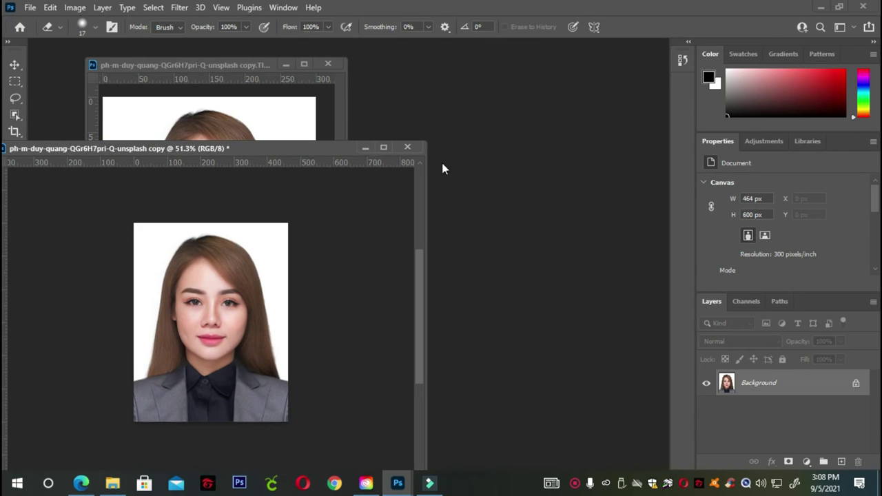
left_click_drag(424, 146, 205, 257)
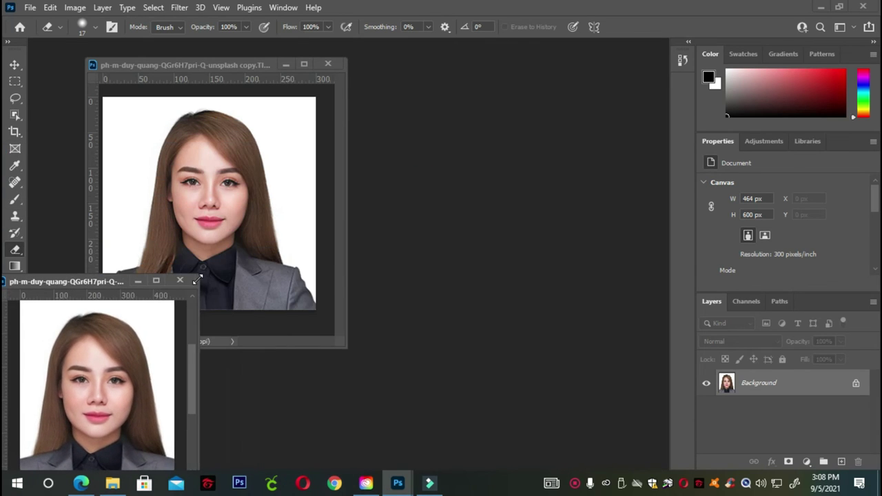
mouse_move(103, 264)
left_mouse_down()
mouse_move(169, 162)
mouse_move(137, 163)
left_mouse_up()
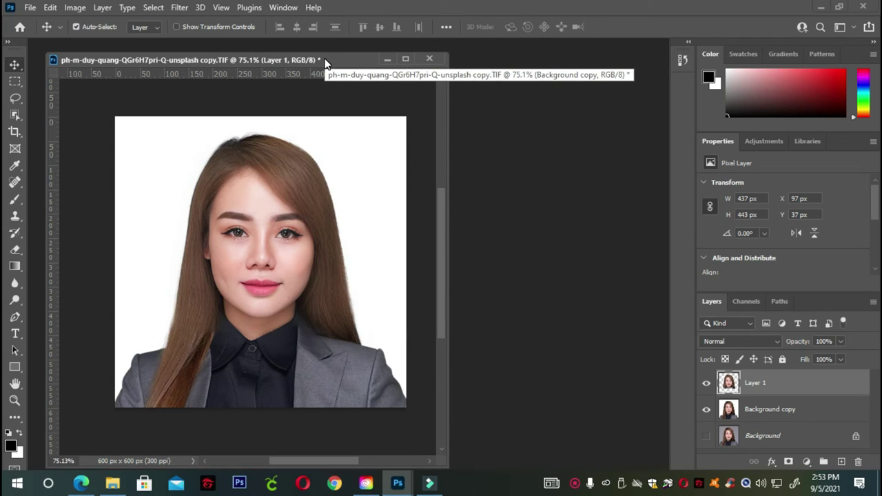
Step: Create a blank white A4 document, Untitled-1, at 2480 x 3508 px and 300 ppi
left_click_drag(324, 59, 323, 53)
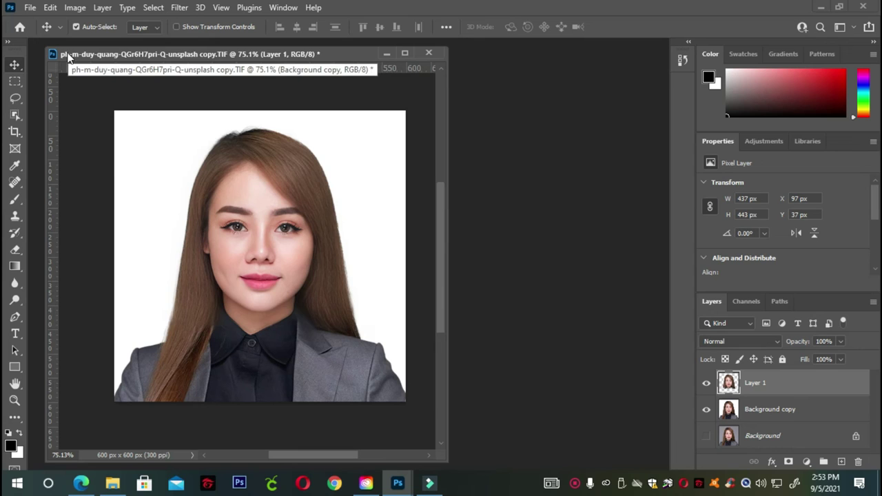
left_click(30, 8)
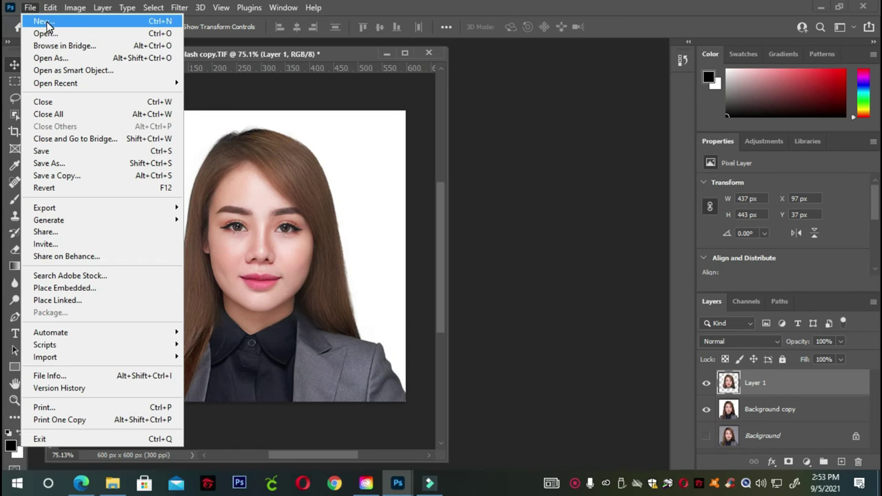
left_click(47, 23)
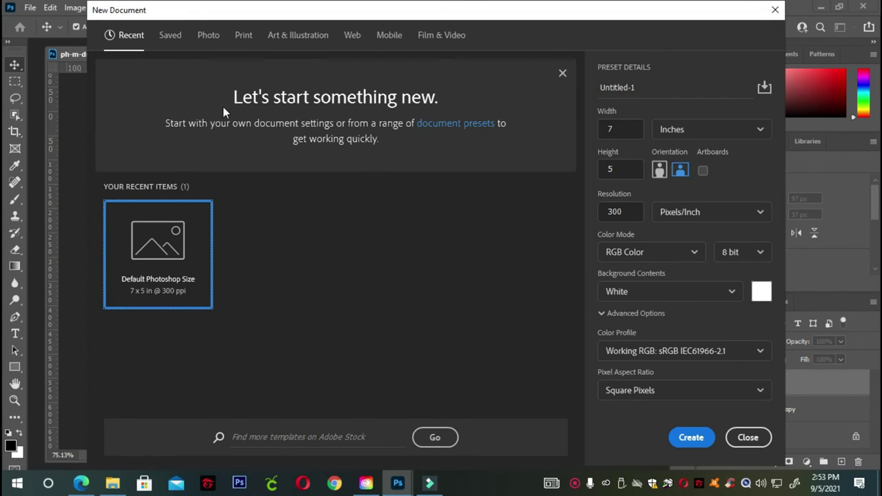
left_click(243, 37)
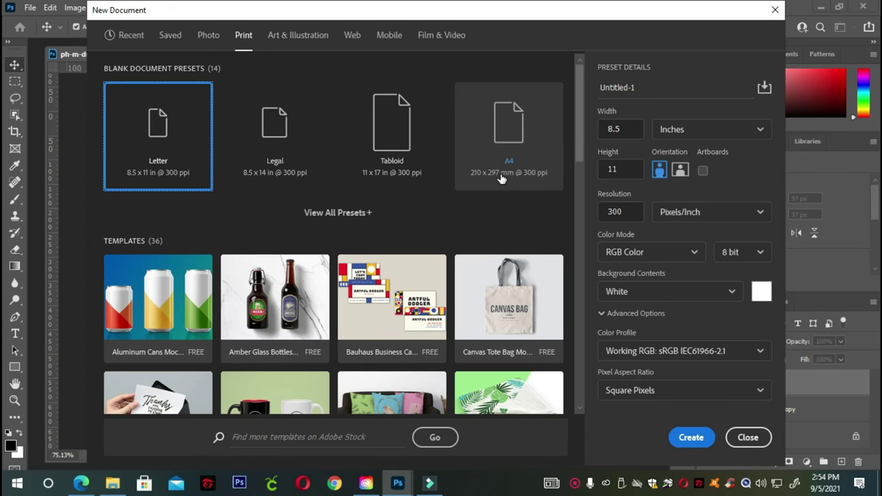
left_click(508, 130)
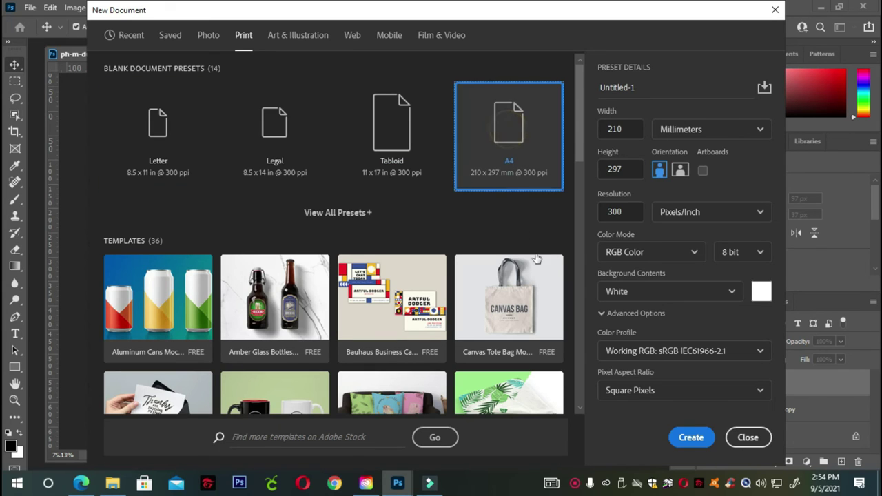
left_click(691, 439)
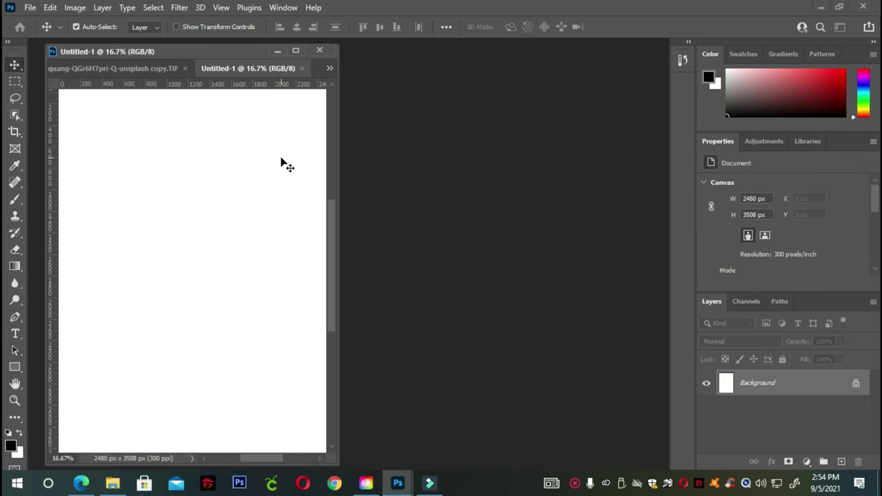
Step: Flatten the TIF portrait, discarding hidden layers, and copy it onto Untitled-1's upper left as Layer 1
mouse_move(243, 69)
left_mouse_down()
mouse_move(331, 101)
mouse_move(405, 63)
left_mouse_up()
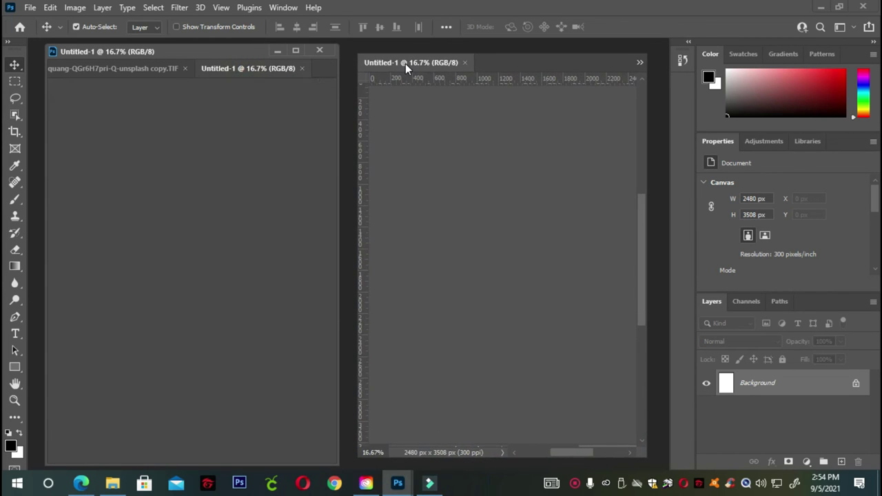
left_click(234, 51)
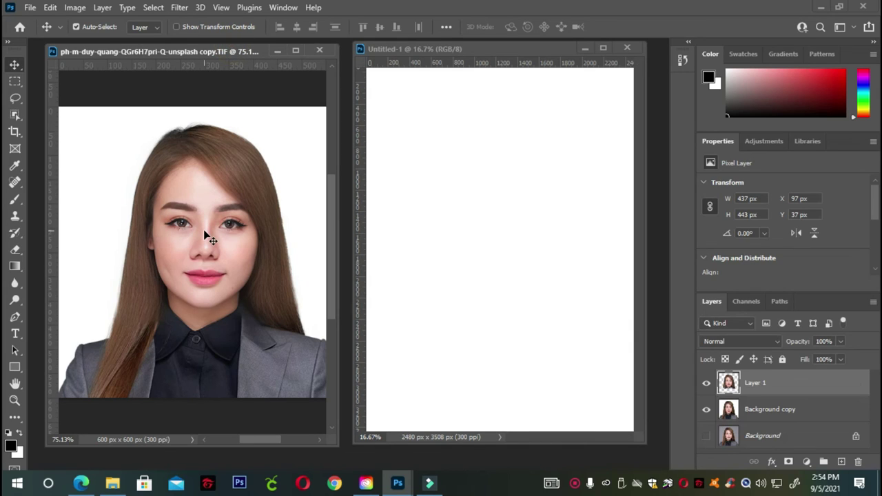
left_click(775, 411)
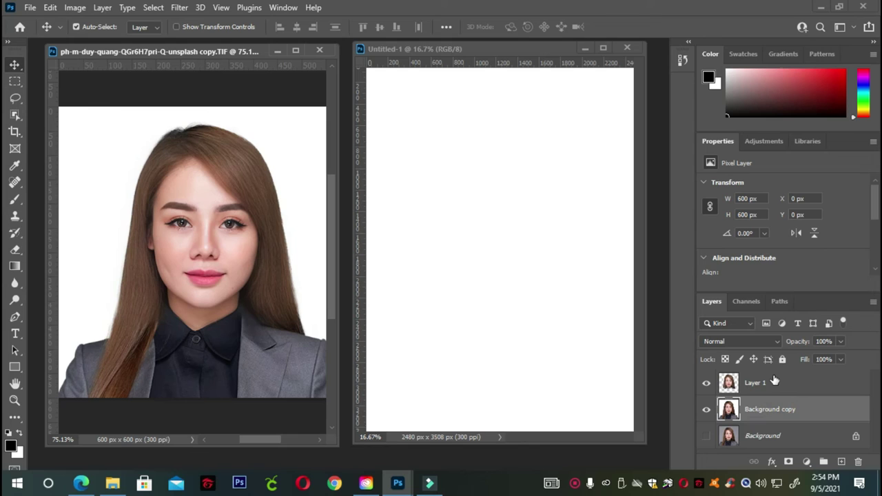
right_click(767, 412)
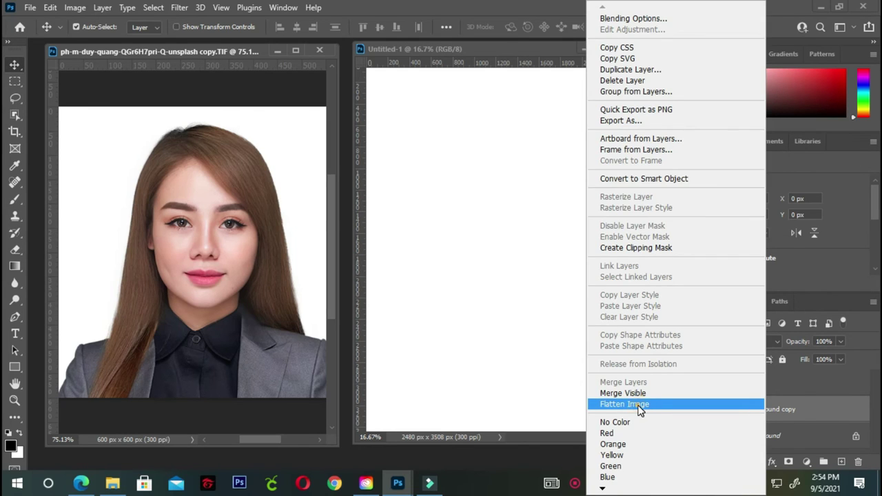
left_click(640, 407)
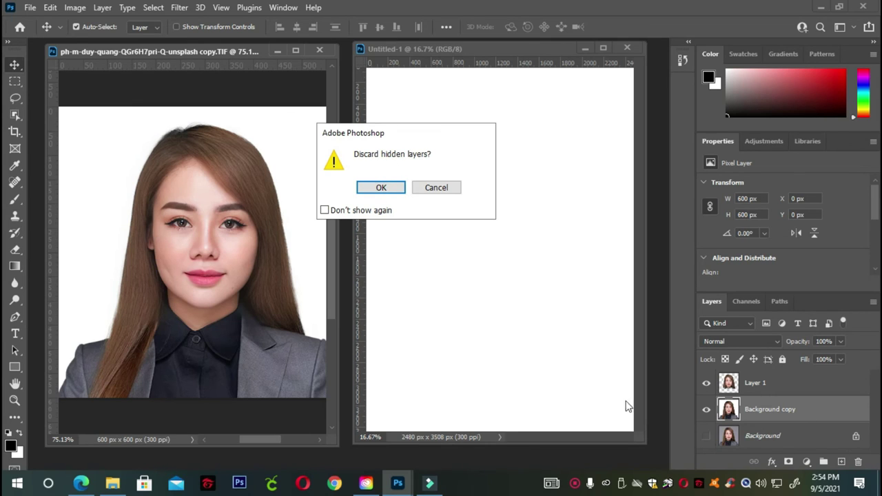
left_click(372, 188)
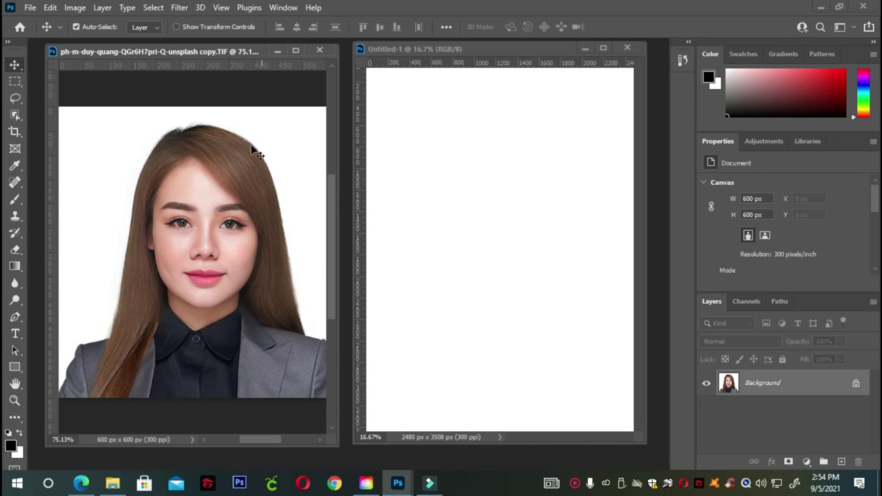
mouse_move(250, 181)
left_mouse_down()
mouse_move(427, 206)
mouse_move(451, 176)
mouse_move(436, 193)
left_mouse_up()
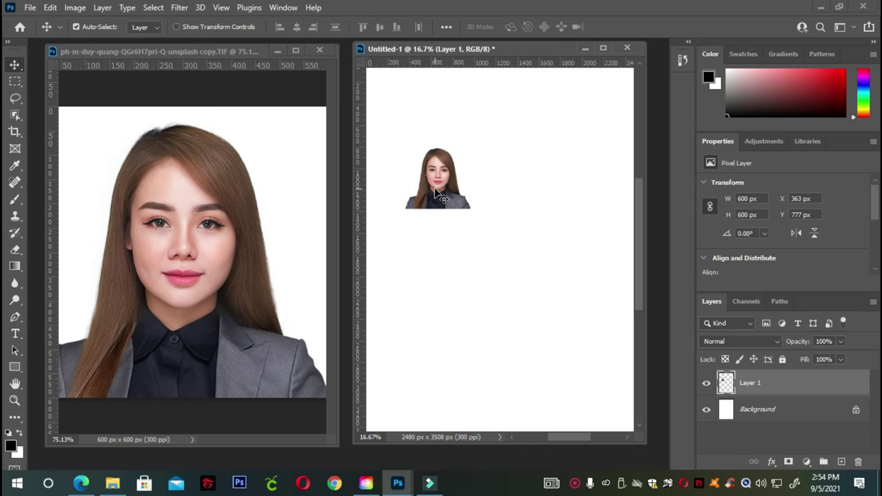
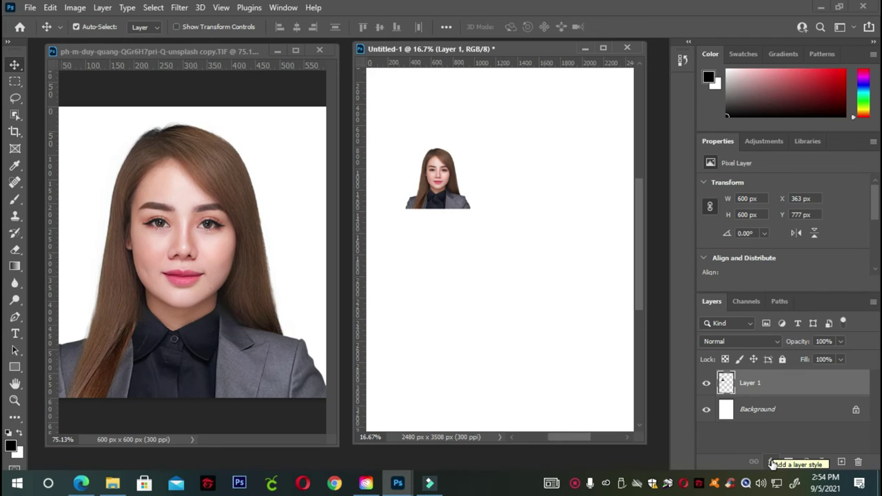
Step: Add a thin black Inside Stroke layer style to the 600 px portrait on Layer 1
left_click(772, 463)
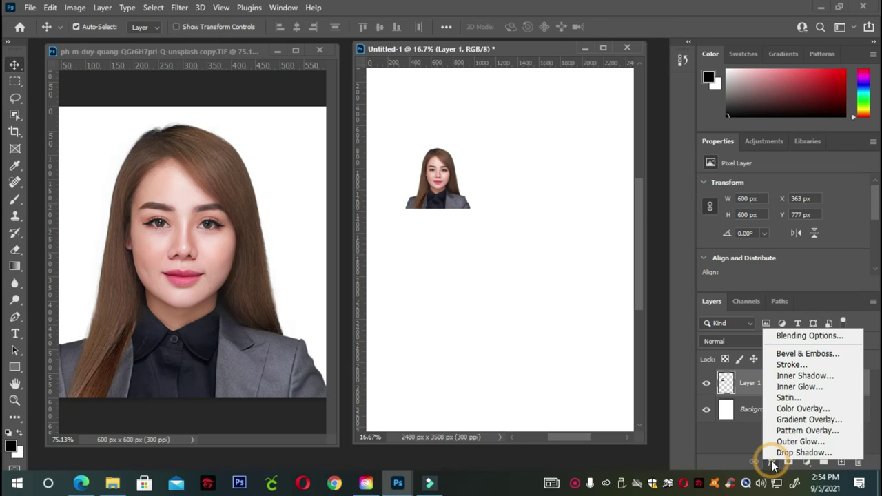
left_click(782, 362)
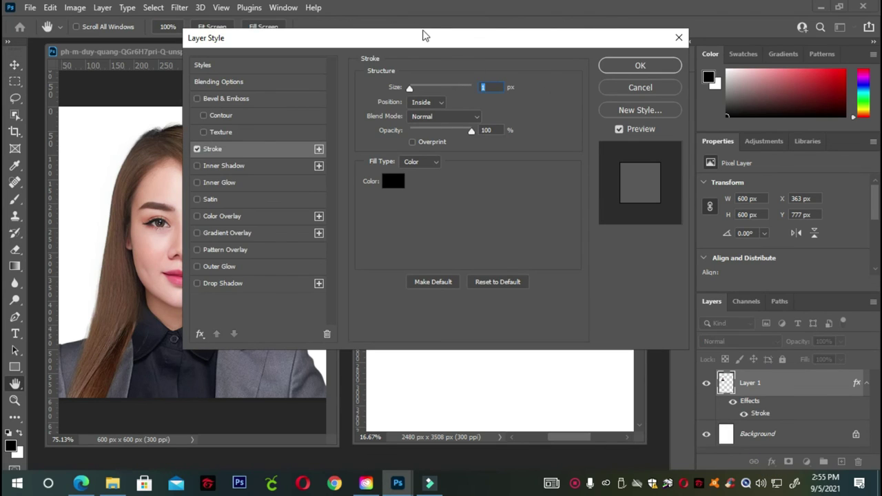
mouse_move(419, 29)
left_mouse_down()
mouse_move(685, 91)
mouse_move(780, 57)
left_mouse_up()
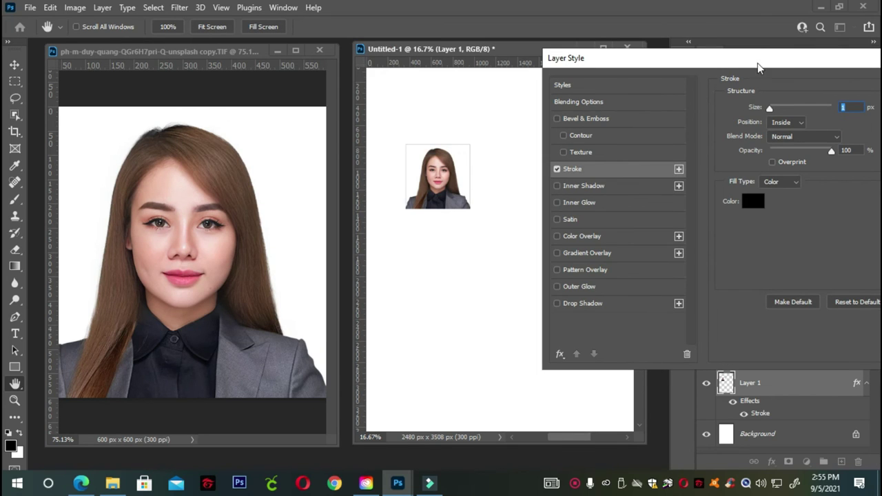
mouse_move(758, 55)
left_mouse_down()
mouse_move(725, 50)
mouse_move(463, 241)
left_mouse_up()
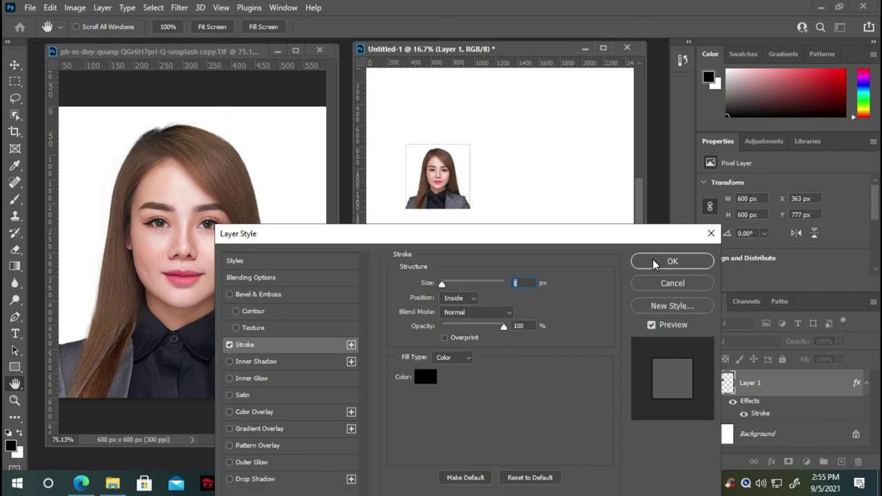
left_click(652, 261)
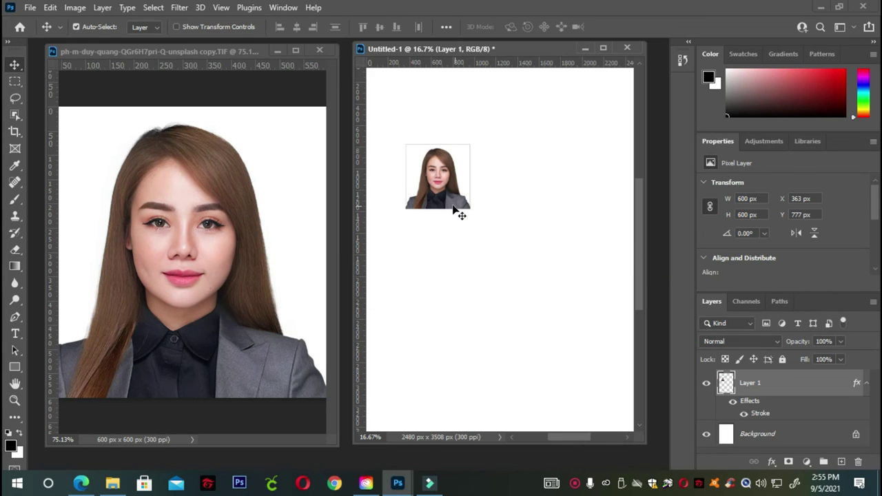
Step: Snap the stroked portrait to X 0 px, Y 0 px at the page's top-left corner
scroll(457, 209, "down", 1)
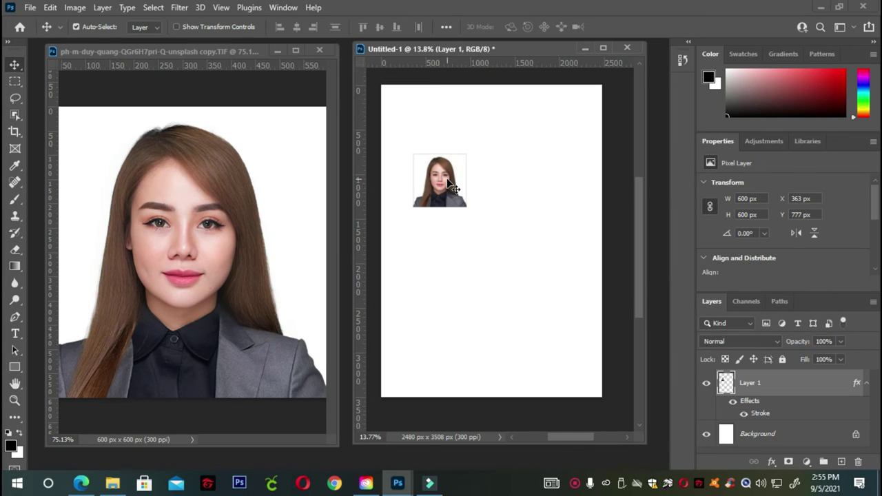
left_click_drag(444, 184, 414, 121)
left_click(412, 122)
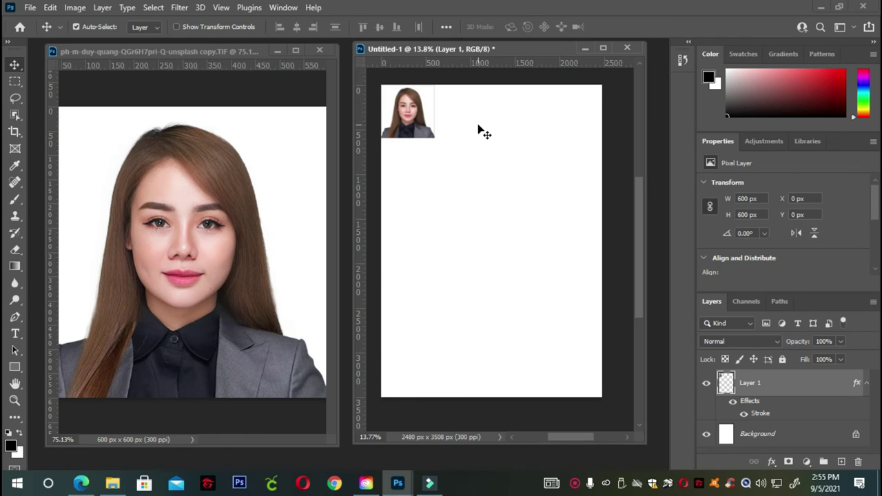
left_click(383, 109)
left_click_drag(385, 108, 416, 126)
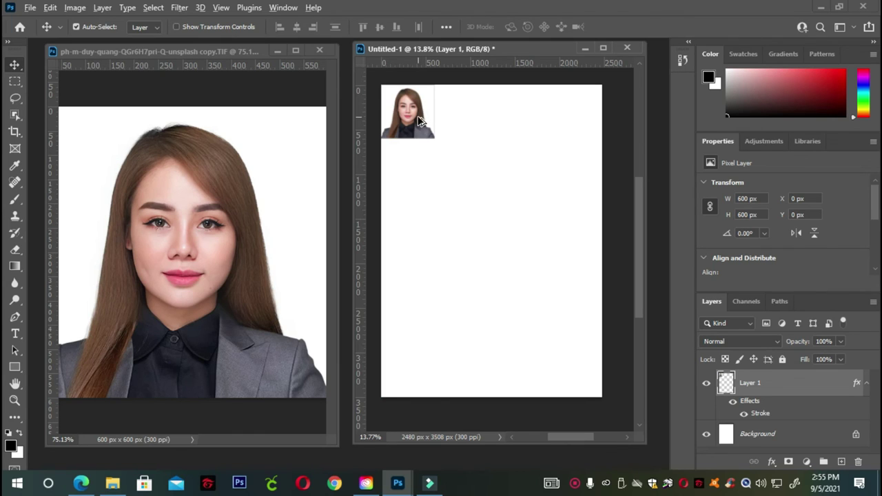
left_click(455, 150)
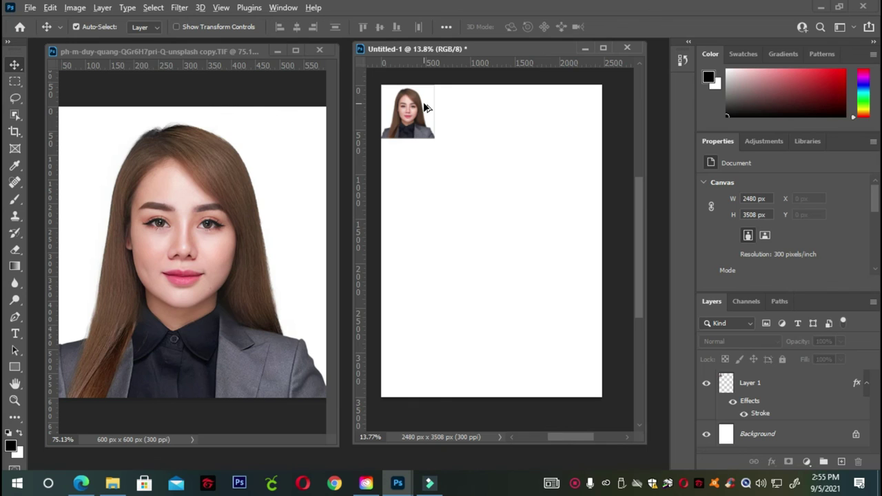
Step: Alt-drag a copy of the portrait beside the original and marquee-select both photos
mouse_move(425, 108)
left_mouse_down()
mouse_move(478, 119)
mouse_move(481, 109)
left_mouse_up()
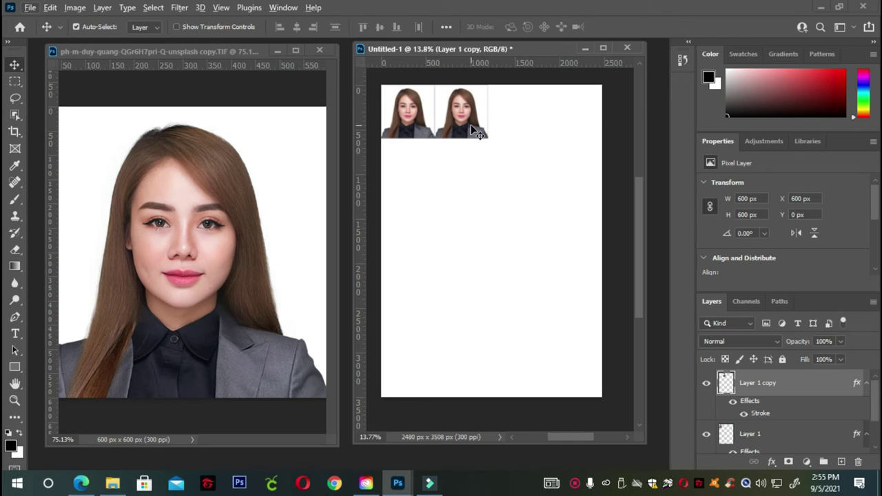
left_click(475, 160)
left_click_drag(517, 162, 409, 100)
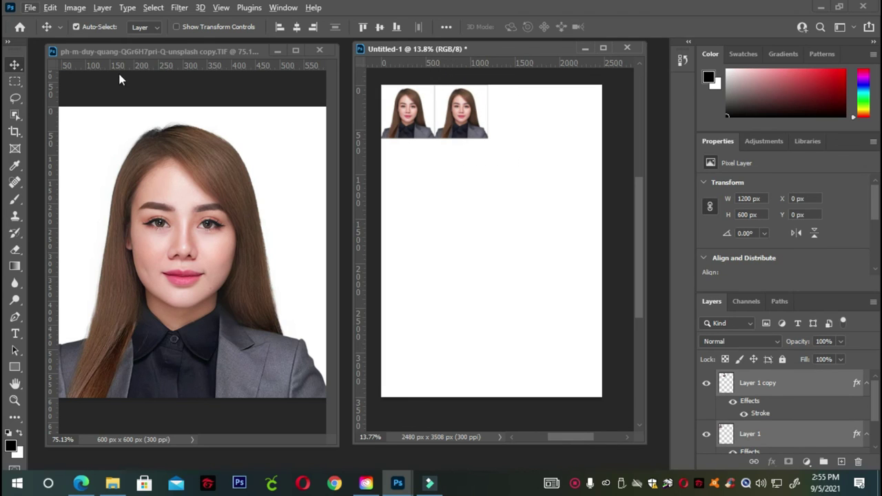
left_click(76, 26)
left_click(497, 251)
left_click_drag(459, 118, 456, 116)
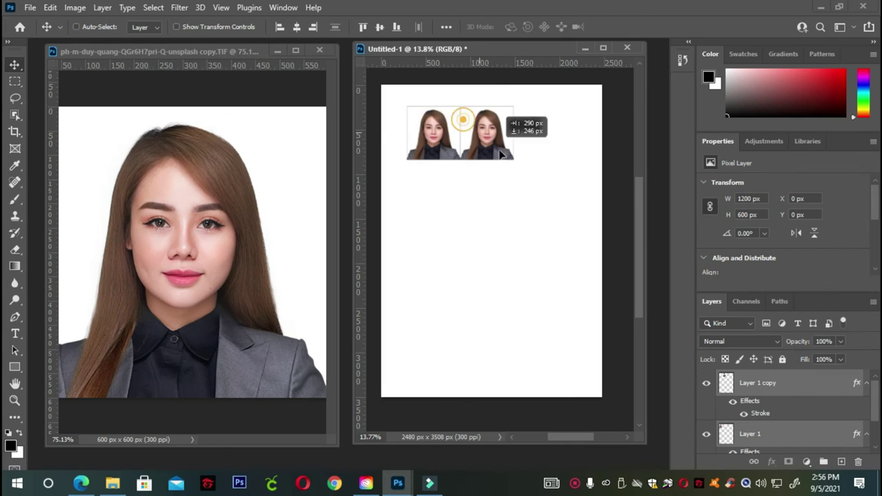
Step: Check the layers under the cursor and try moving the locked Background layer
left_click(494, 225)
right_click(486, 204)
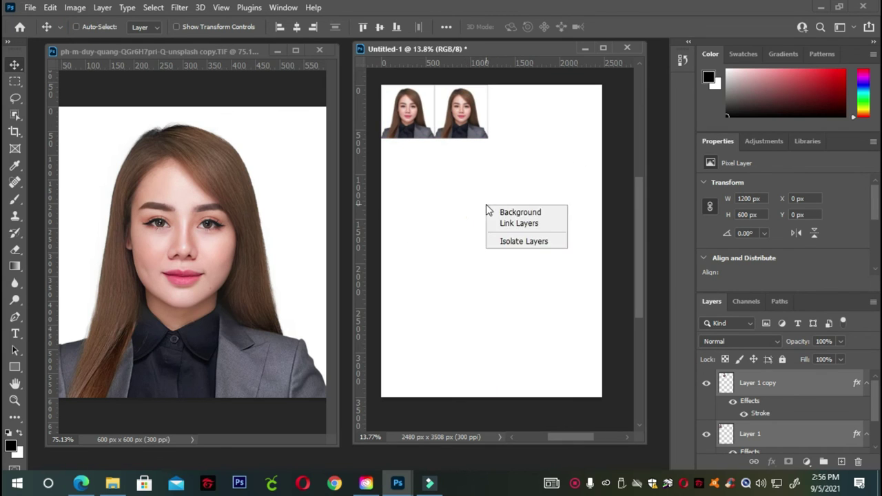
left_click(429, 185)
right_click(500, 182)
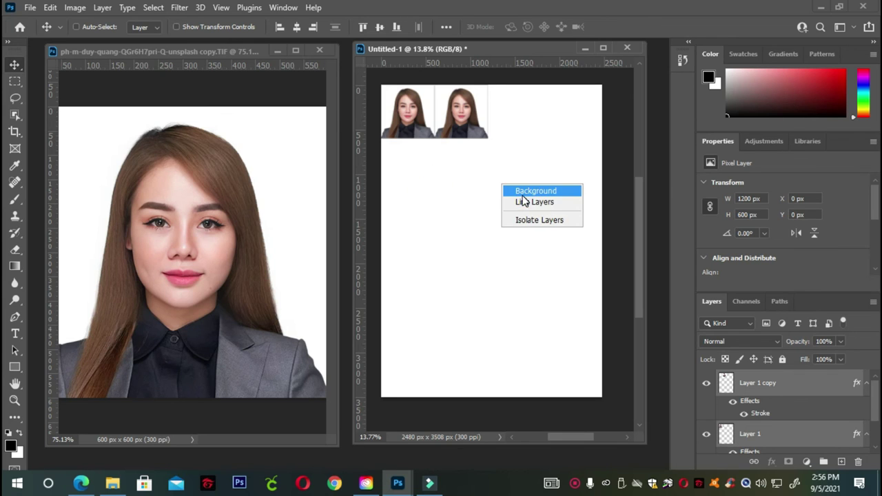
left_click(524, 191)
left_click_drag(507, 186, 457, 148)
left_click(441, 184)
Step: Turn auto-select back on and move the portrait pair to X 297, Y 182
left_click(484, 223)
right_click(469, 176)
left_click(417, 162)
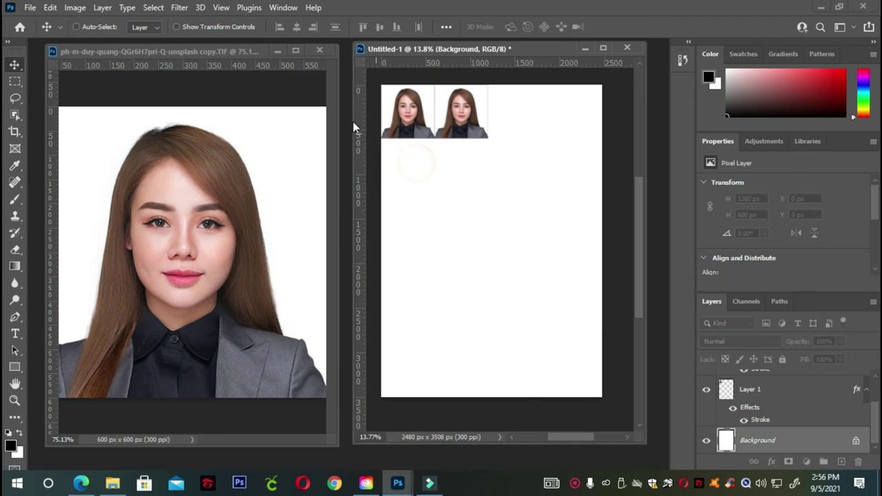
left_click(76, 26)
left_click_drag(513, 181, 486, 159)
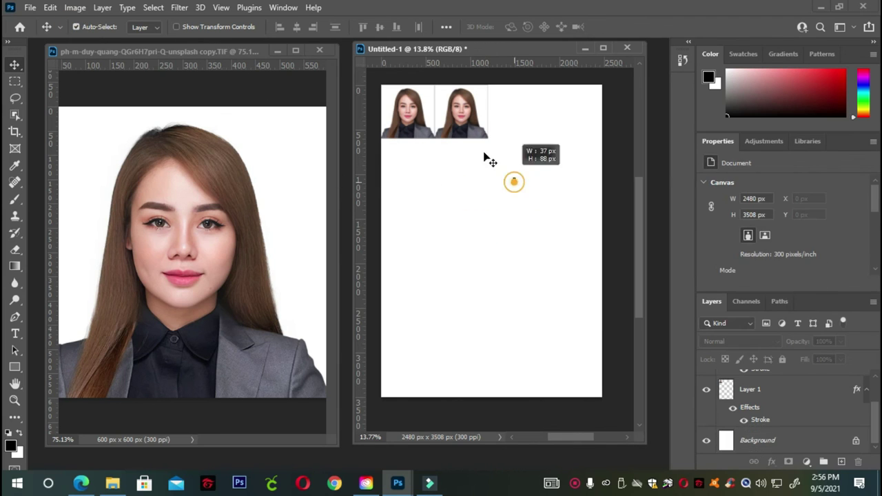
left_click_drag(386, 138, 412, 155)
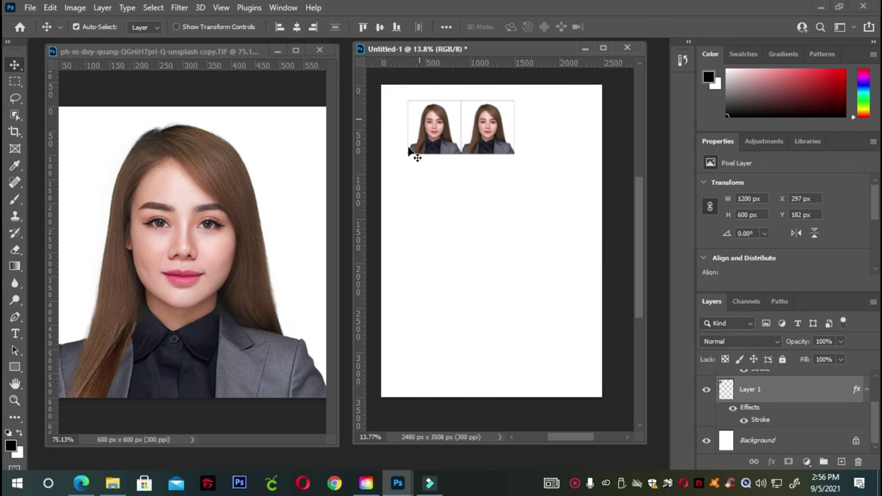
Step: Snap the left portrait to the top-left and place a copy beside it
left_click(467, 199)
left_click(416, 118)
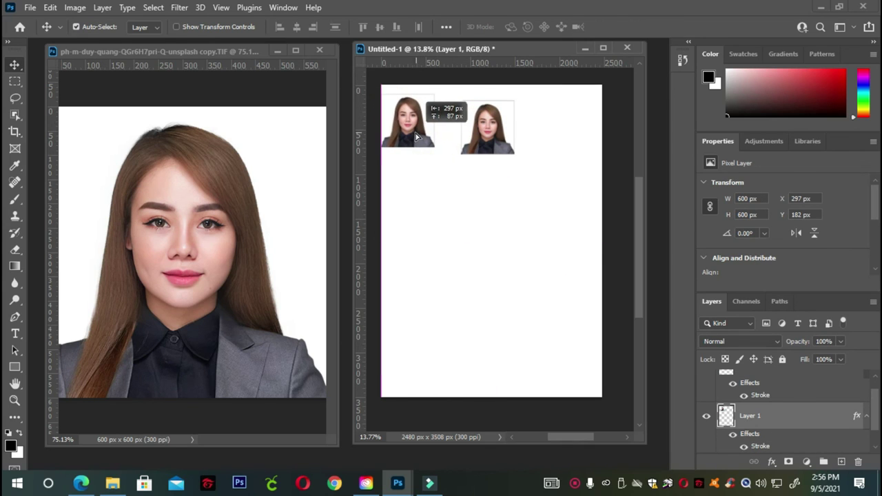
left_click_drag(424, 138, 419, 133)
left_click_drag(487, 145, 461, 129)
left_click(462, 147)
left_click(473, 182)
Step: Alt-drag the selected pair right to make four portraits across the top row
mouse_move(485, 178)
left_mouse_down()
mouse_move(414, 123)
mouse_move(523, 141)
left_mouse_up()
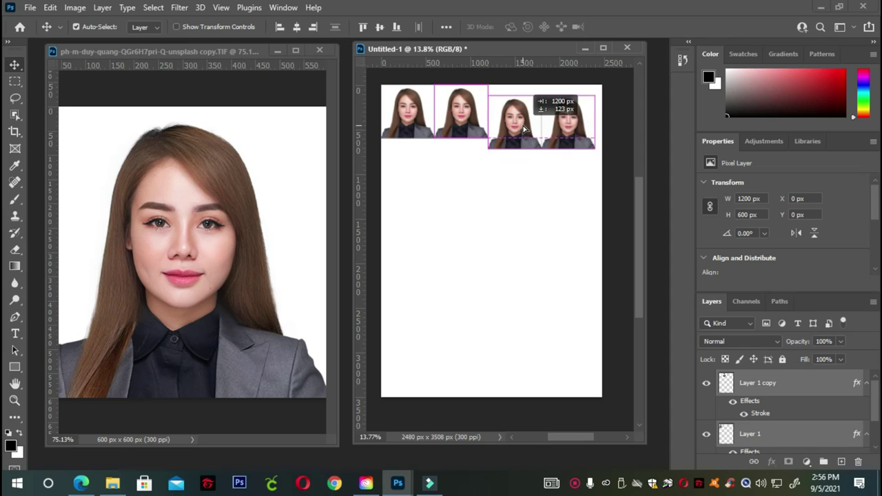
left_click_drag(523, 141, 523, 115)
left_click(529, 207)
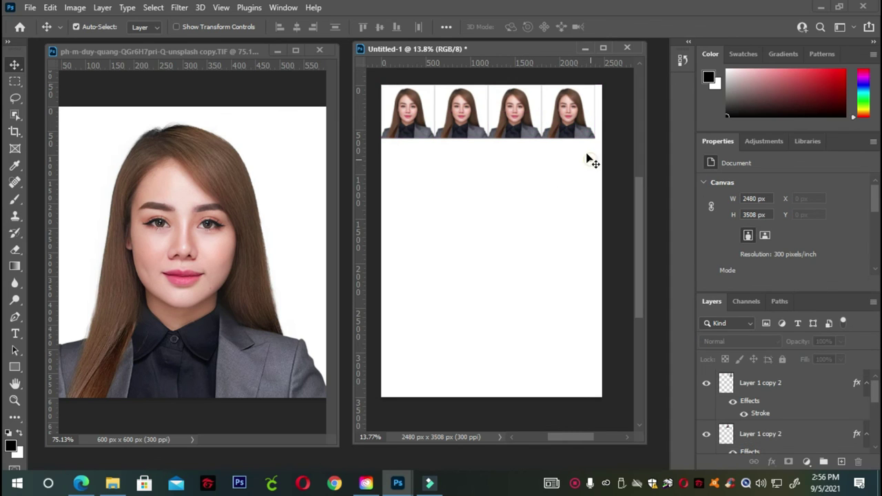
left_click_drag(586, 158, 387, 120)
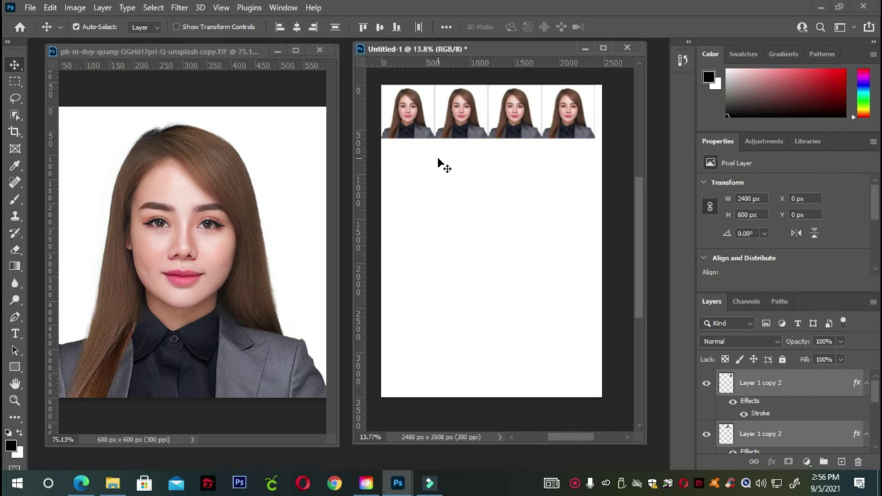
Step: Duplicate the four-portrait top row downward to form a second row
left_click(578, 180)
left_click_drag(611, 156, 369, 101)
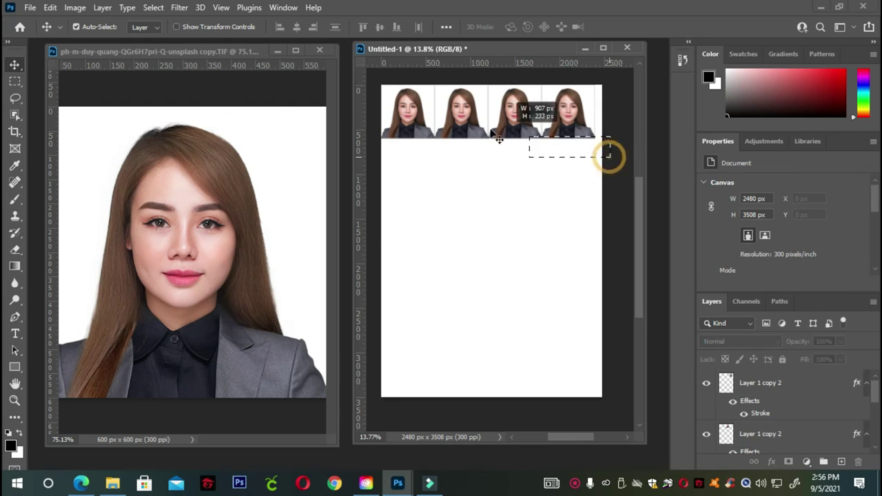
mouse_move(515, 118)
left_mouse_down()
mouse_move(510, 171)
mouse_move(510, 160)
left_mouse_up()
left_click_drag(583, 229, 406, 105)
left_click(503, 252)
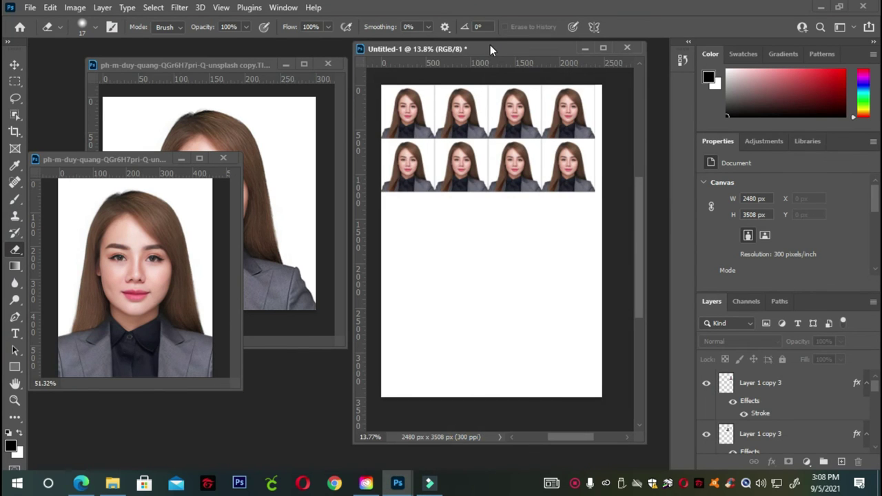
Step: Bring the 300×300 px single-photo document window to the front
left_click_drag(491, 47, 497, 71)
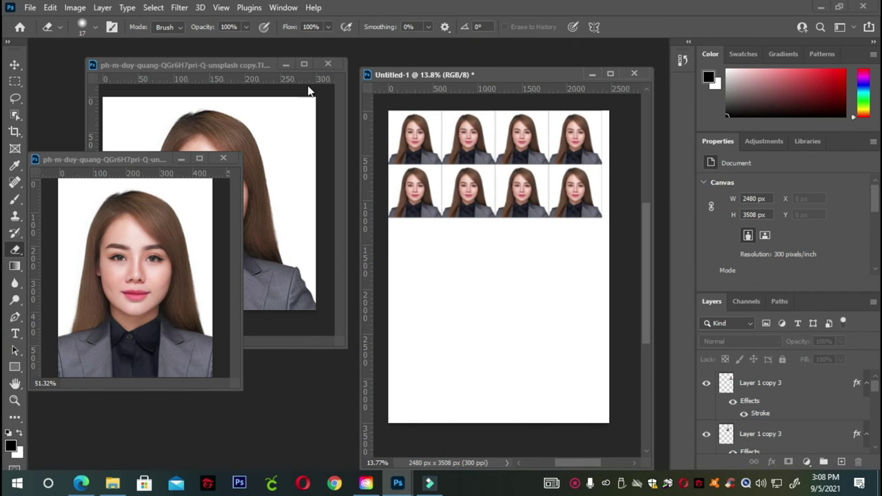
left_click(245, 74)
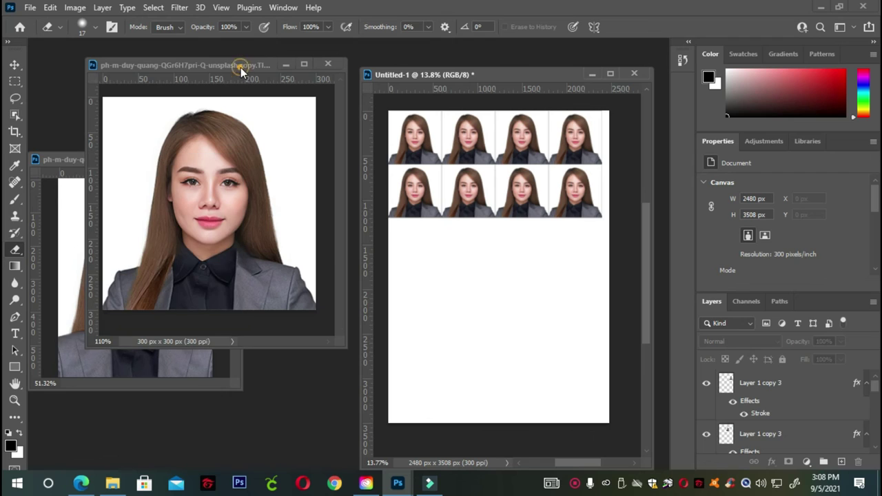
left_click(53, 158)
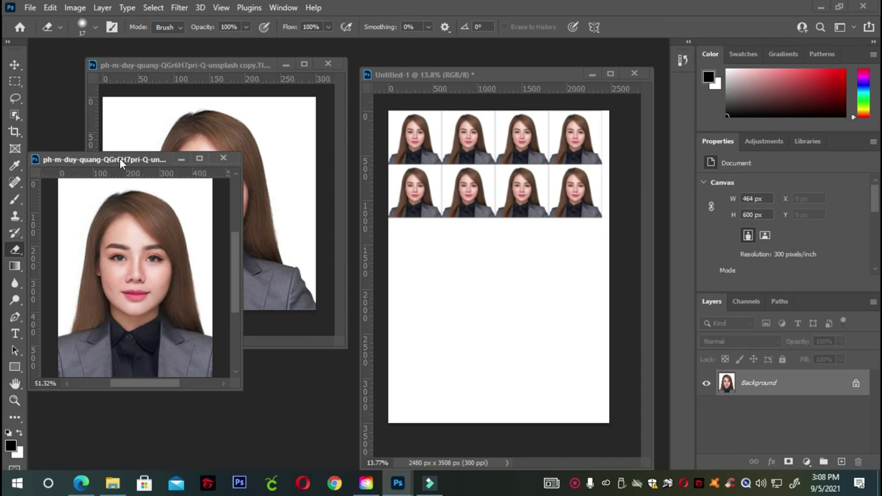
Step: Drag the 464×600 px photo onto the A4 sheet and give it a Stroke style
left_click_drag(128, 161, 172, 167)
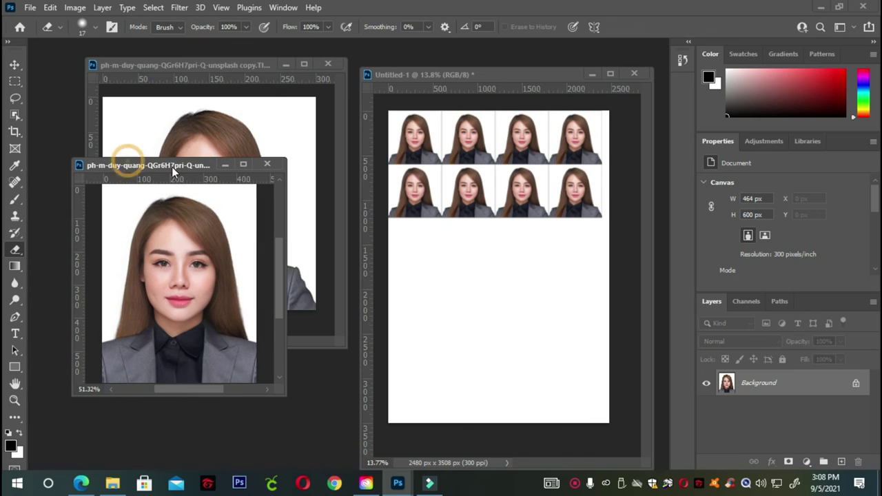
left_click(14, 64)
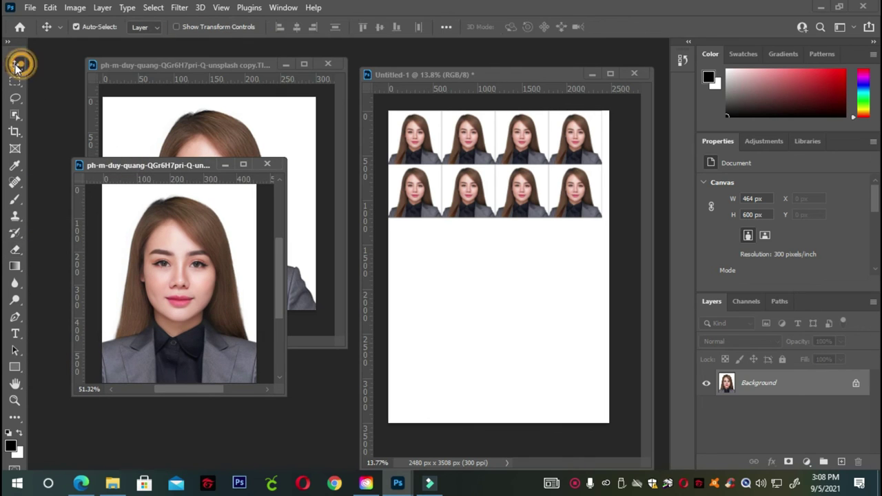
mouse_move(203, 285)
left_mouse_down()
mouse_move(251, 304)
mouse_move(475, 335)
mouse_move(439, 270)
mouse_move(419, 255)
left_mouse_up()
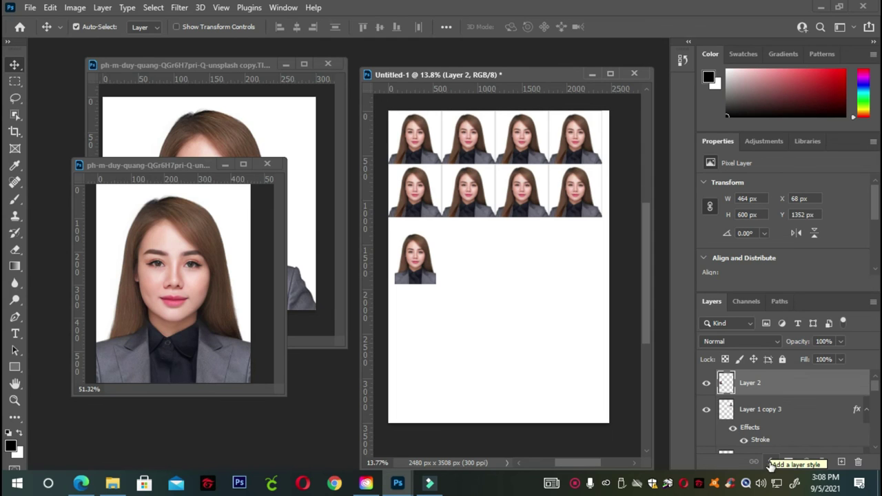
left_click(768, 464)
left_click(801, 361)
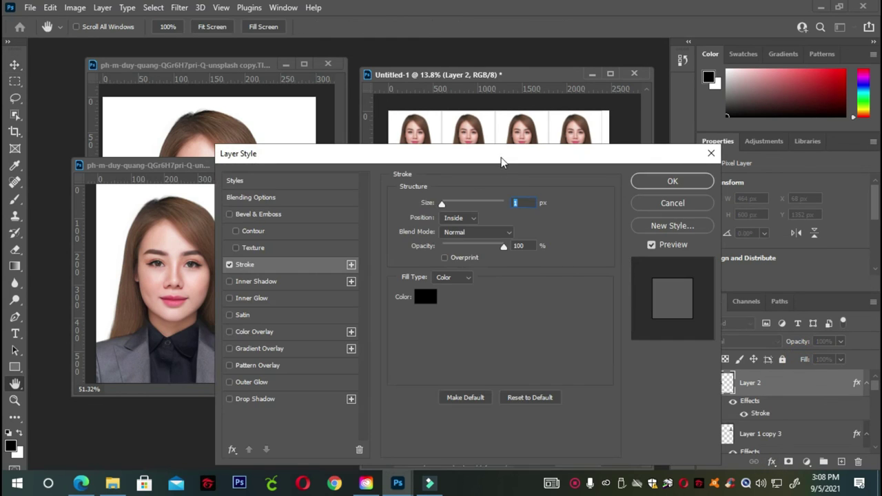
mouse_move(501, 162)
left_mouse_down()
mouse_move(752, 211)
mouse_move(407, 297)
left_mouse_up()
left_click(592, 328)
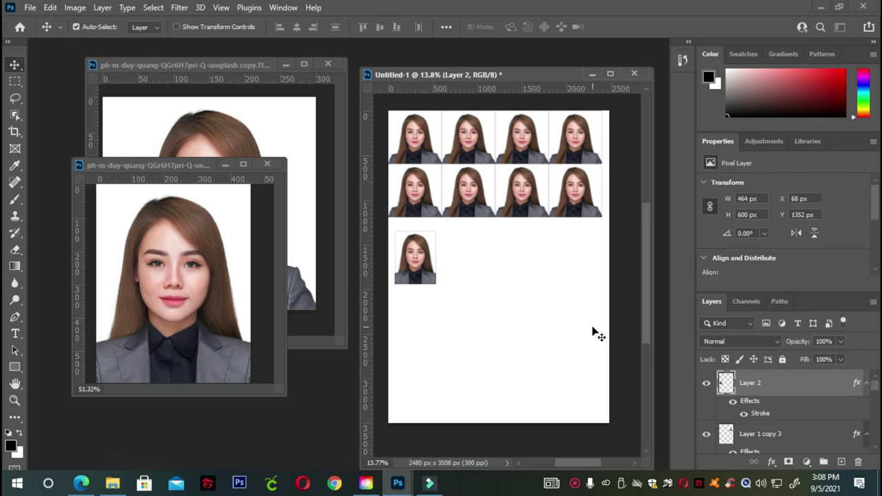
Step: Add the stroked 300×300 px photo to the sheet and snap the large photo under the grid
left_click(246, 122)
mouse_move(271, 175)
left_mouse_down()
mouse_move(328, 219)
mouse_move(491, 282)
left_mouse_up()
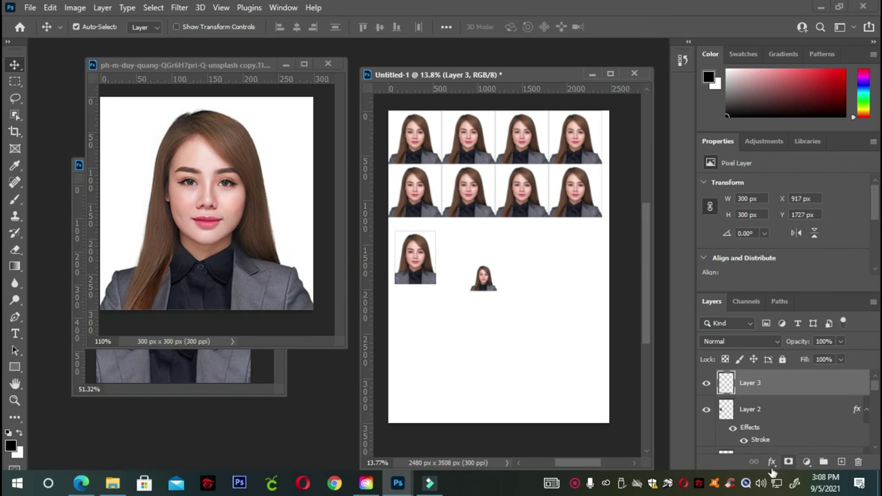
left_click(771, 462)
left_click(791, 370)
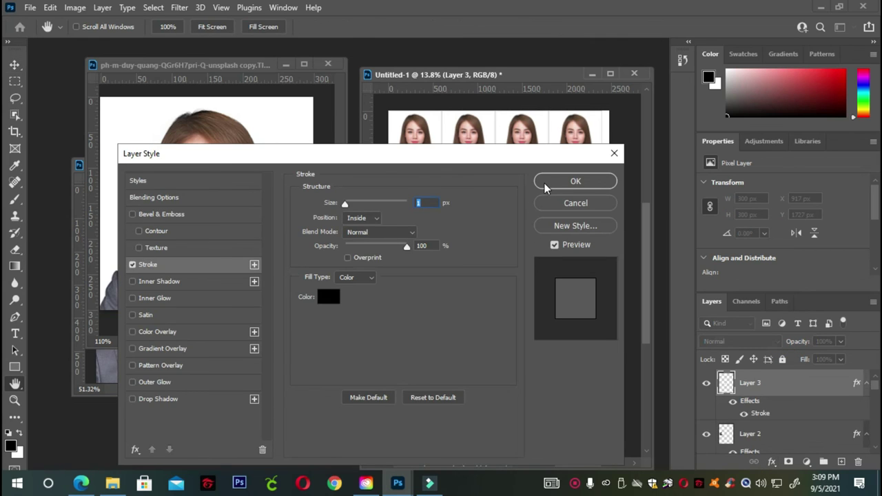
left_click(551, 182)
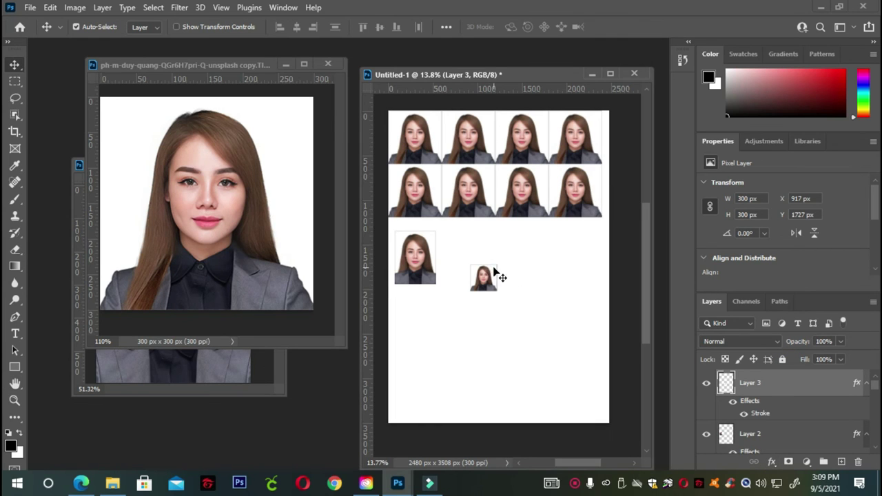
left_click_drag(411, 263, 406, 248)
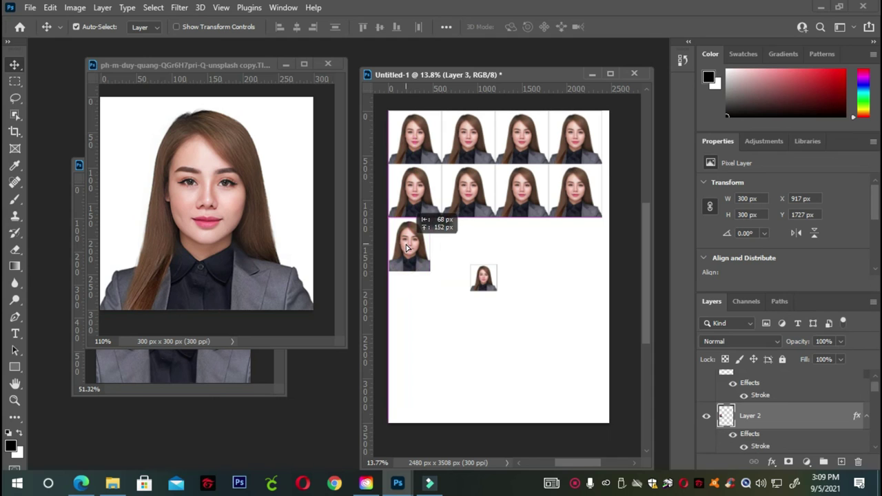
Step: Move the small photo lower and place a copy of the large photo beside itself
left_click_drag(483, 278, 429, 337)
left_click(416, 265)
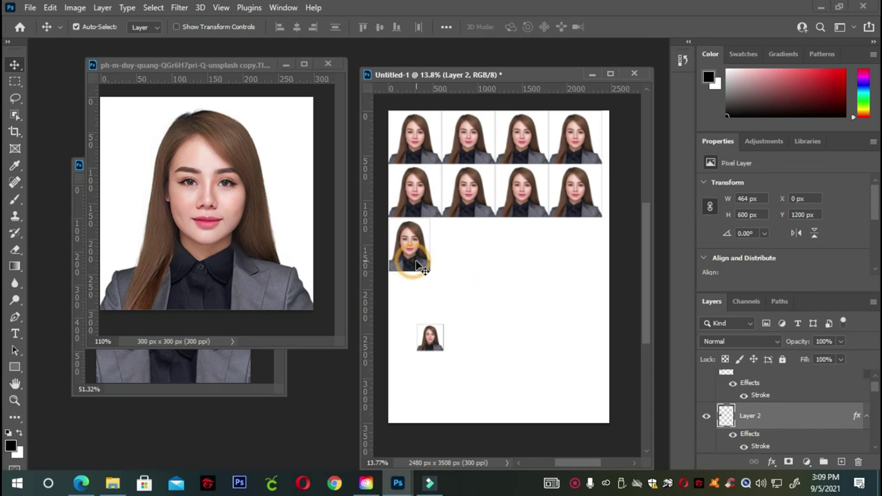
scroll(417, 265, "up", 3)
scroll(435, 251, "down", 2)
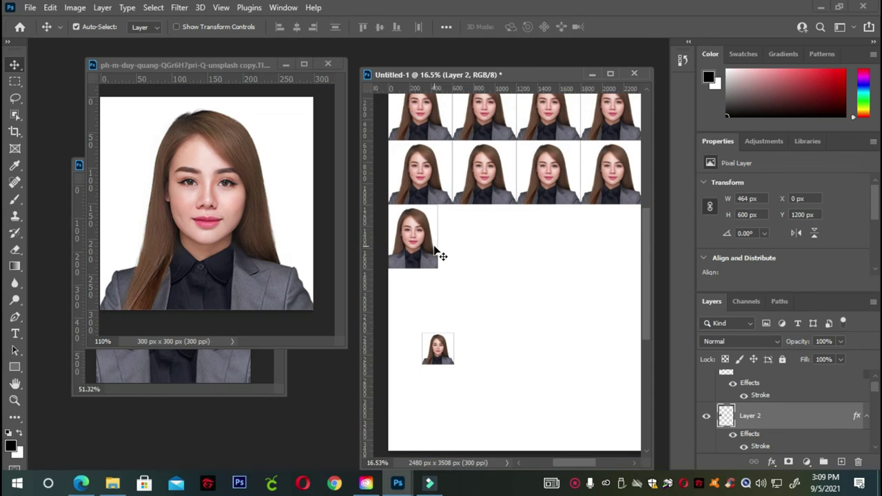
left_click_drag(425, 255, 474, 261)
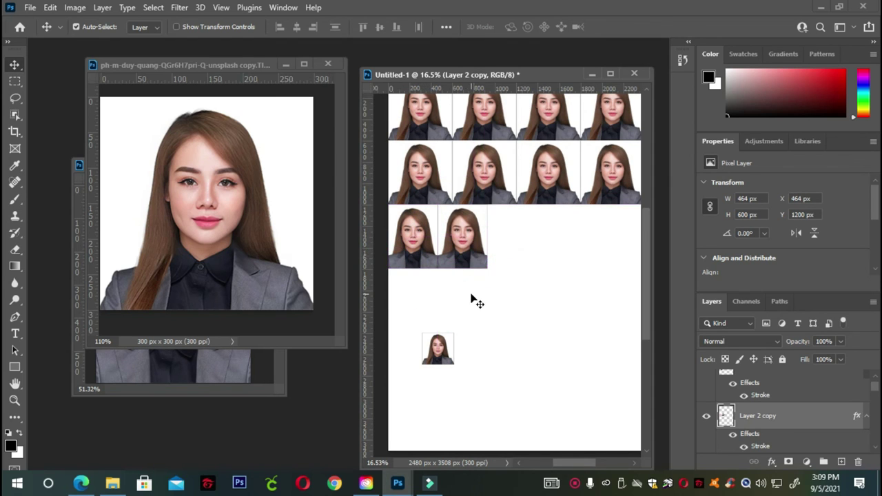
scroll(482, 296, "down", 1)
left_click(511, 284)
mouse_move(512, 285)
left_mouse_down()
mouse_move(421, 240)
mouse_move(507, 255)
mouse_move(508, 239)
left_mouse_up()
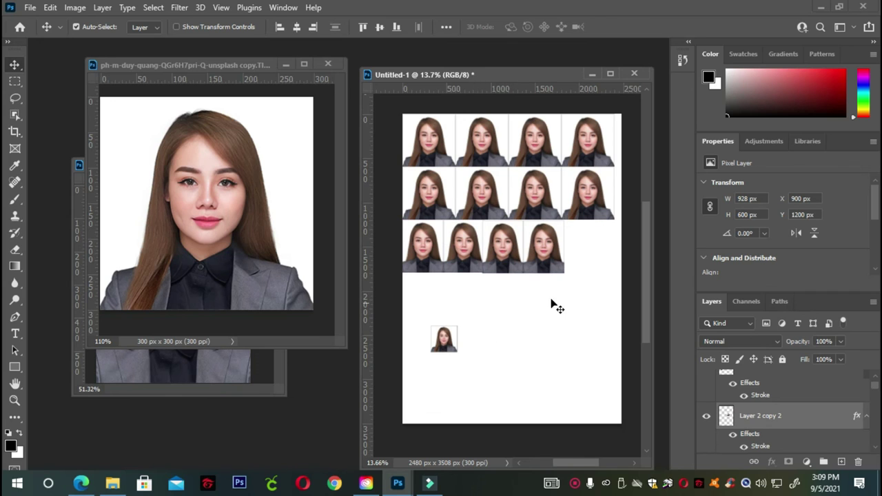
Step: Duplicate the large photo pair to make five 464×600 px portraits in row three
mouse_move(577, 294)
left_mouse_down()
mouse_move(493, 235)
mouse_move(520, 247)
left_mouse_up()
left_click(554, 248)
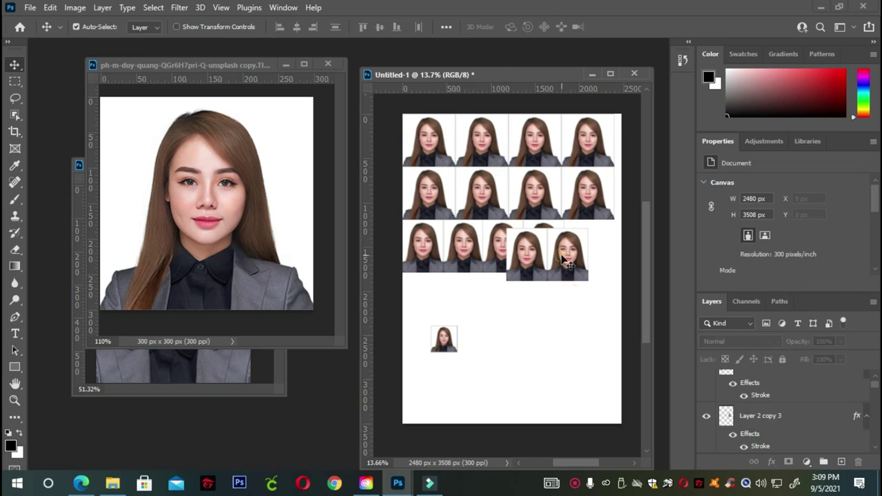
left_click_drag(577, 270, 569, 353)
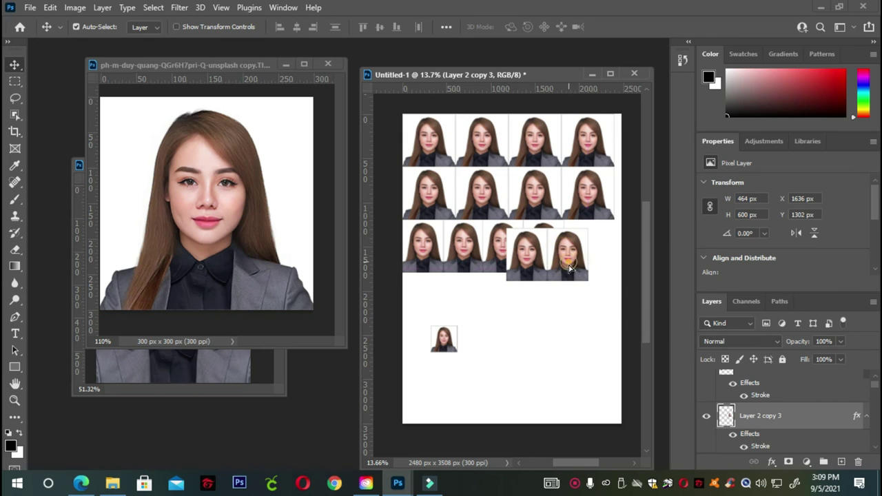
key("ctrl+z")
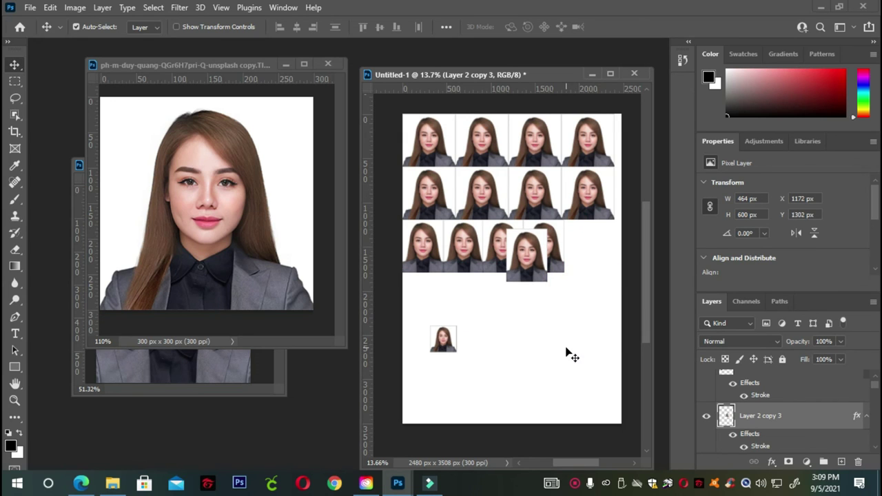
mouse_move(524, 261)
left_mouse_down()
mouse_move(582, 264)
mouse_move(582, 254)
left_mouse_up()
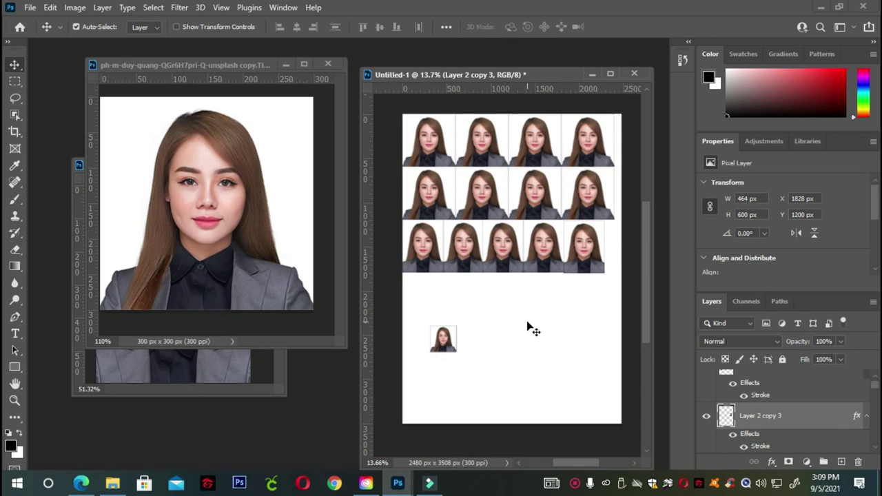
Step: Alt-drag the small photos repeatedly to fill a fourth row of eight 300×300 px squares
left_click_drag(608, 285, 474, 261)
mouse_move(444, 343)
left_mouse_down()
mouse_move(434, 292)
mouse_move(419, 291)
mouse_move(447, 291)
mouse_move(441, 303)
mouse_move(412, 275)
mouse_move(467, 301)
mouse_move(471, 286)
left_mouse_up()
left_click_drag(536, 321, 412, 279)
mouse_move(415, 286)
left_mouse_down()
mouse_move(521, 300)
mouse_move(522, 287)
left_mouse_up()
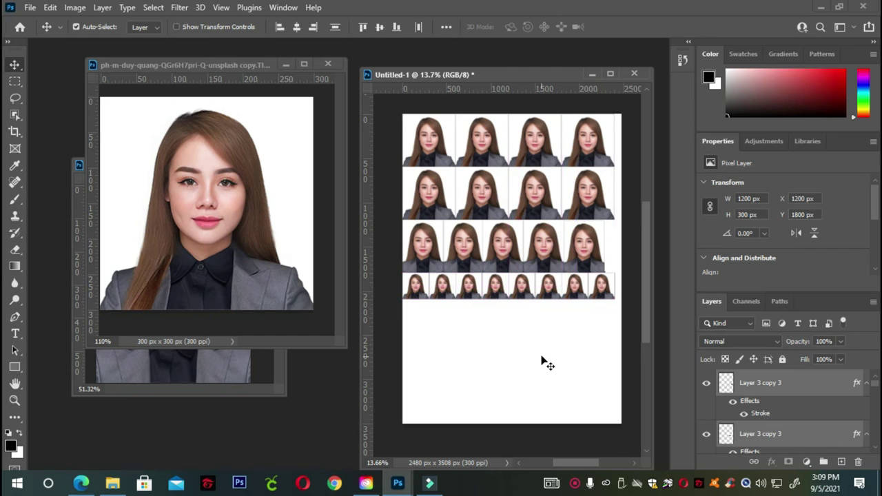
left_click(541, 359)
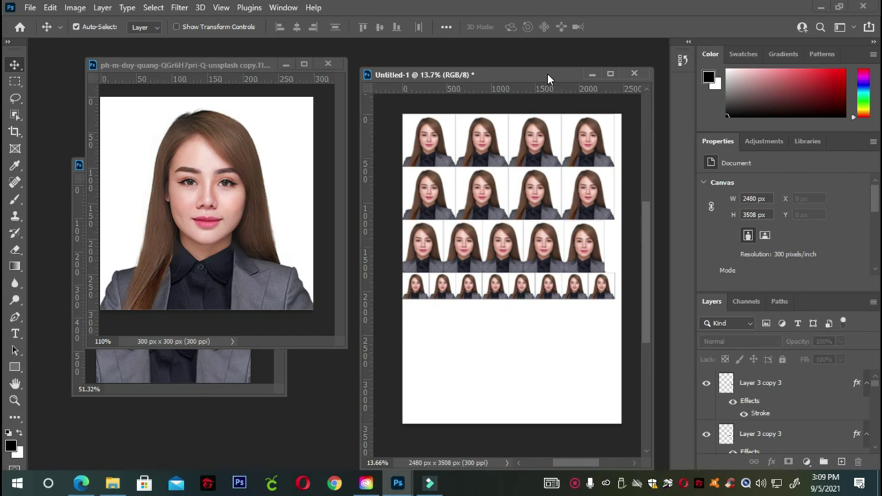
left_click_drag(547, 73, 482, 58)
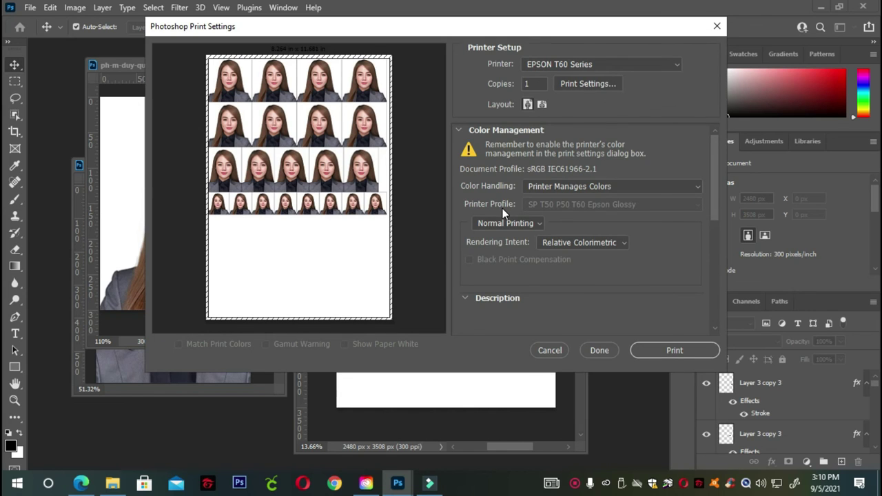
Step: Choose Best Photo quality in the Epson printer settings and close Print Settings keeping it
left_click(586, 84)
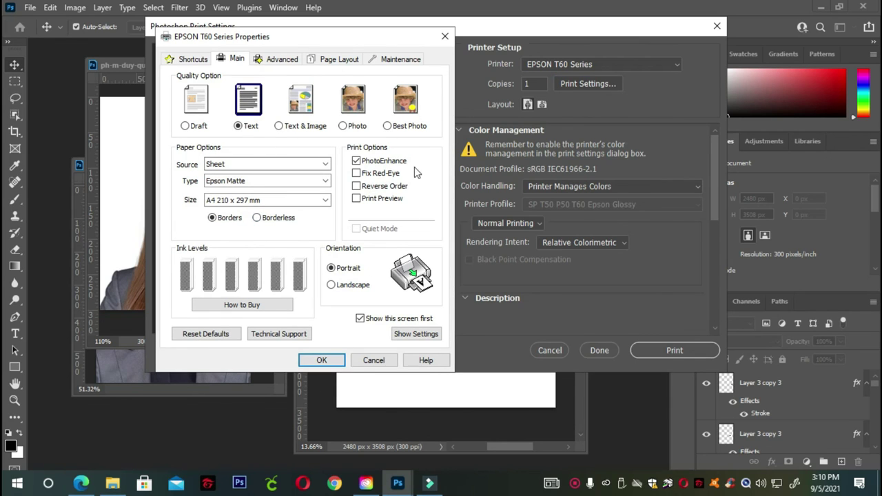
left_click(388, 126)
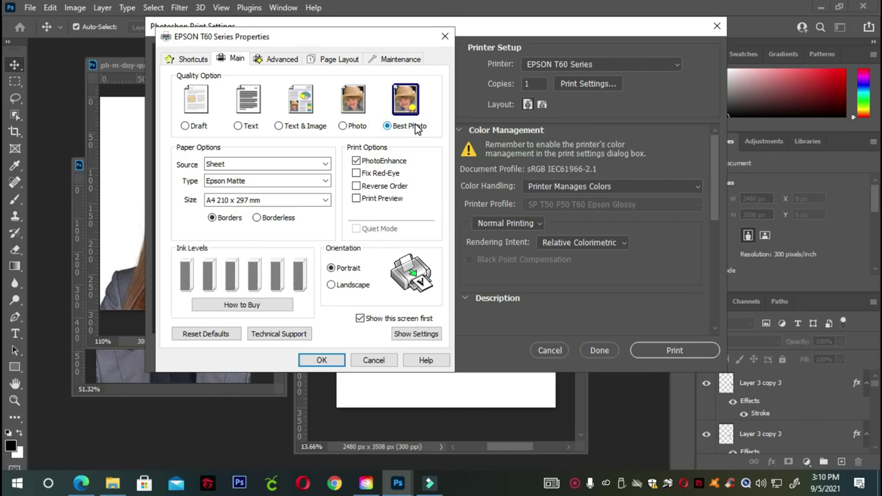
left_click(374, 358)
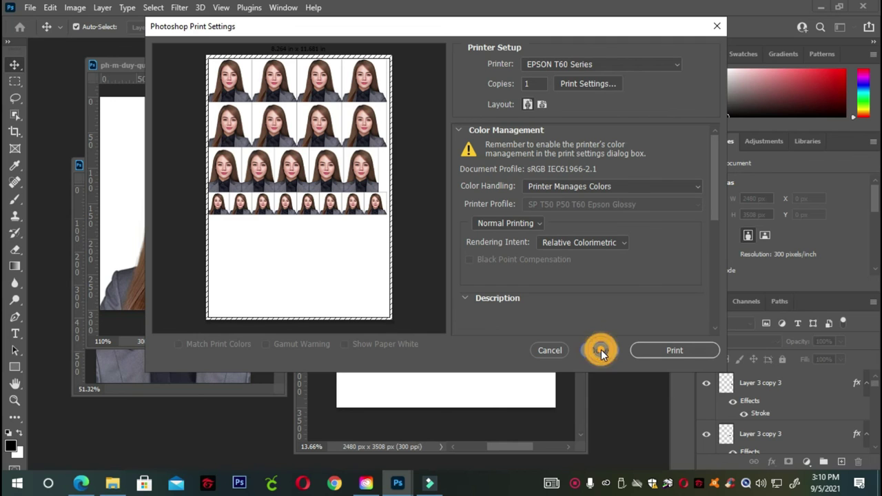
key("Escape")
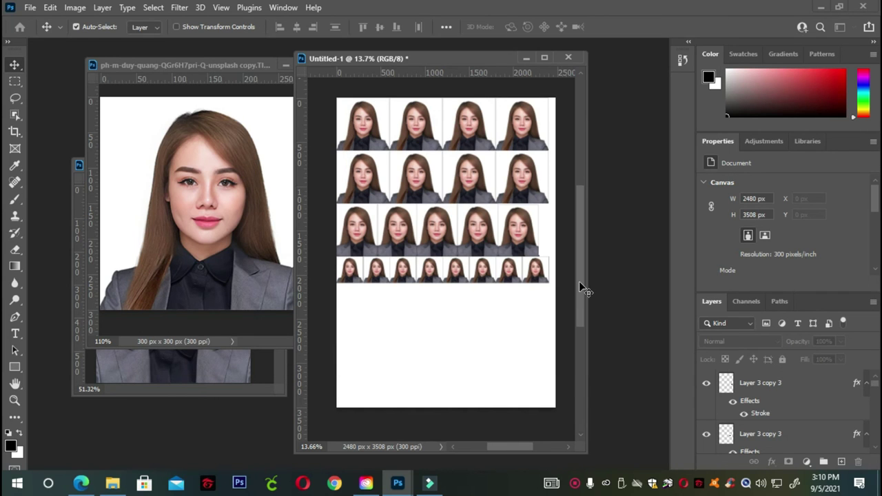